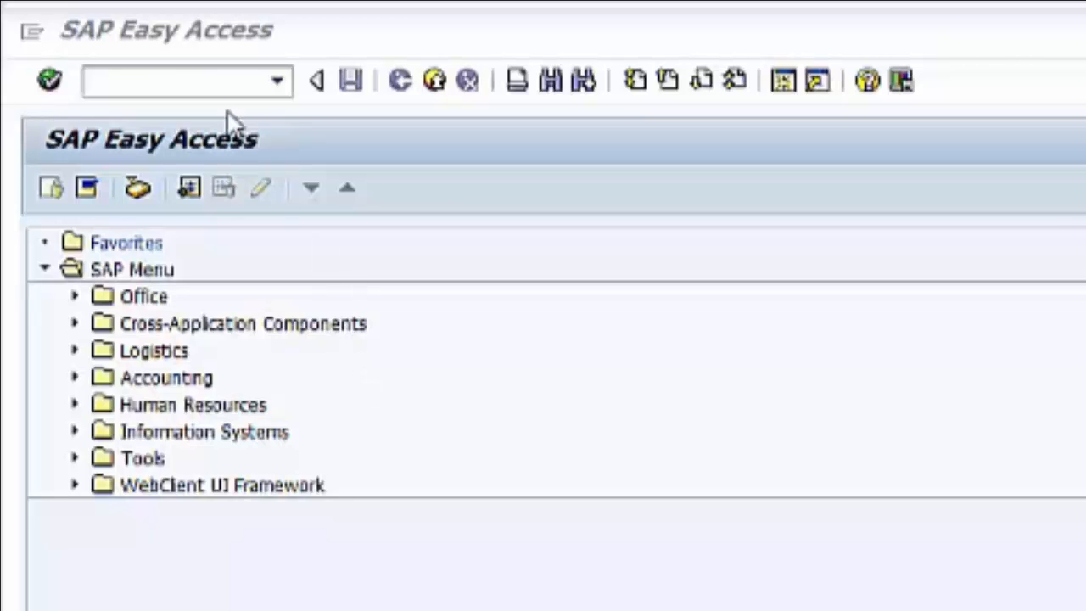
Run transaction spro and display the SAP Reference IMG.
left_click(174, 85)
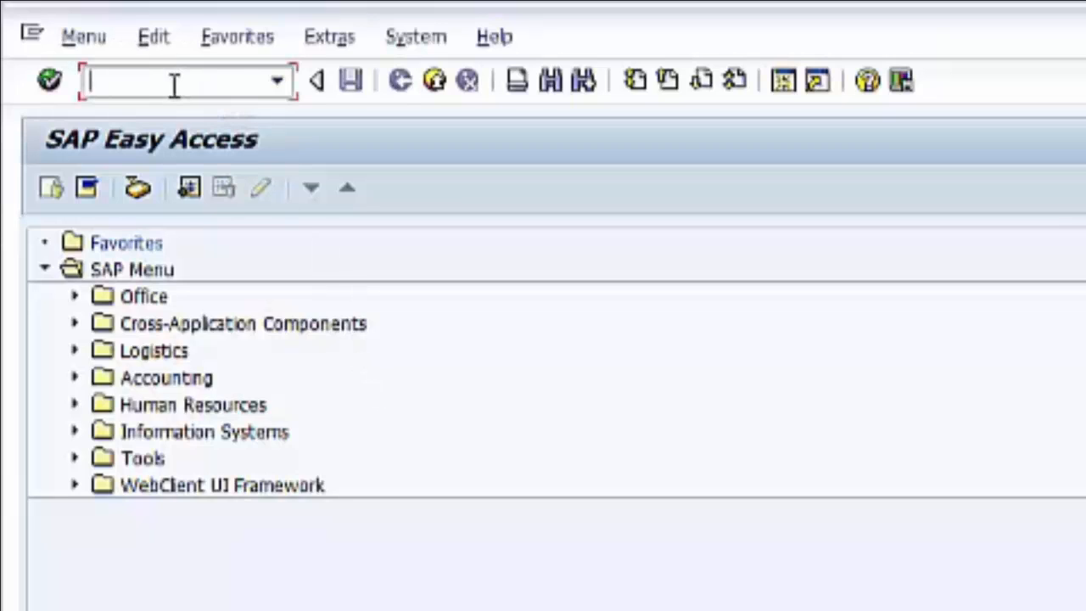
type("spro")
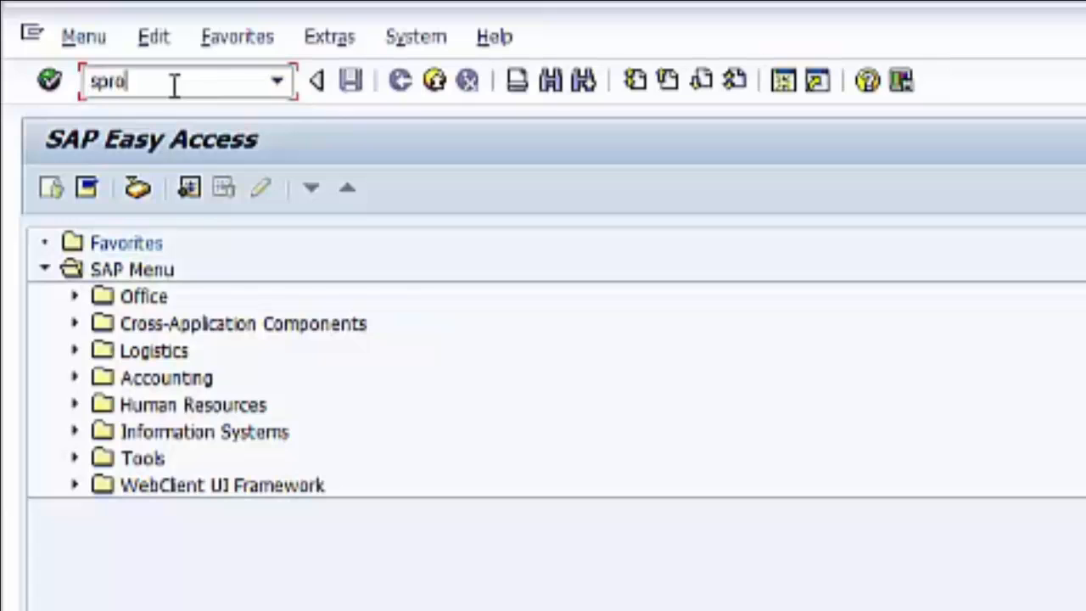
key("Return")
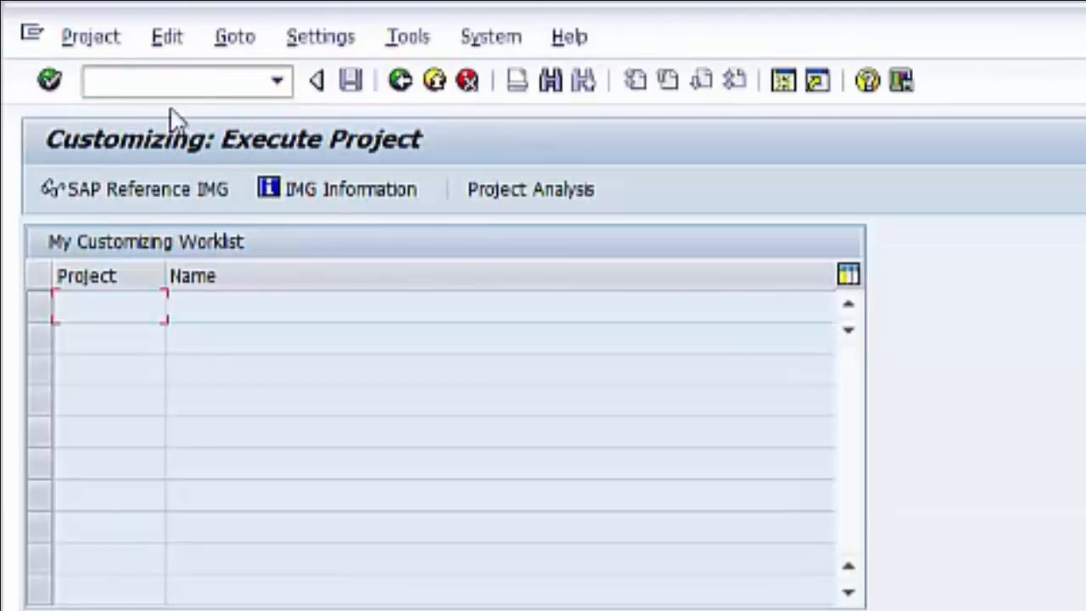
left_click(166, 200)
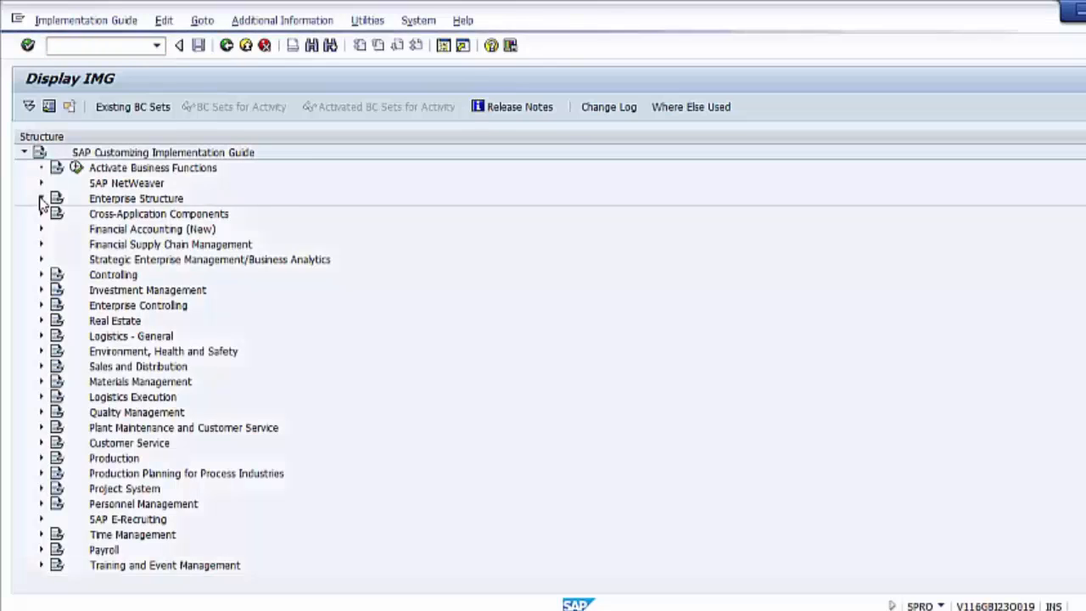
Open the Set up sales area activity in the Enterprise Structure assignments for Sales and Distribution, and start adding new entries.
left_click(41, 198)
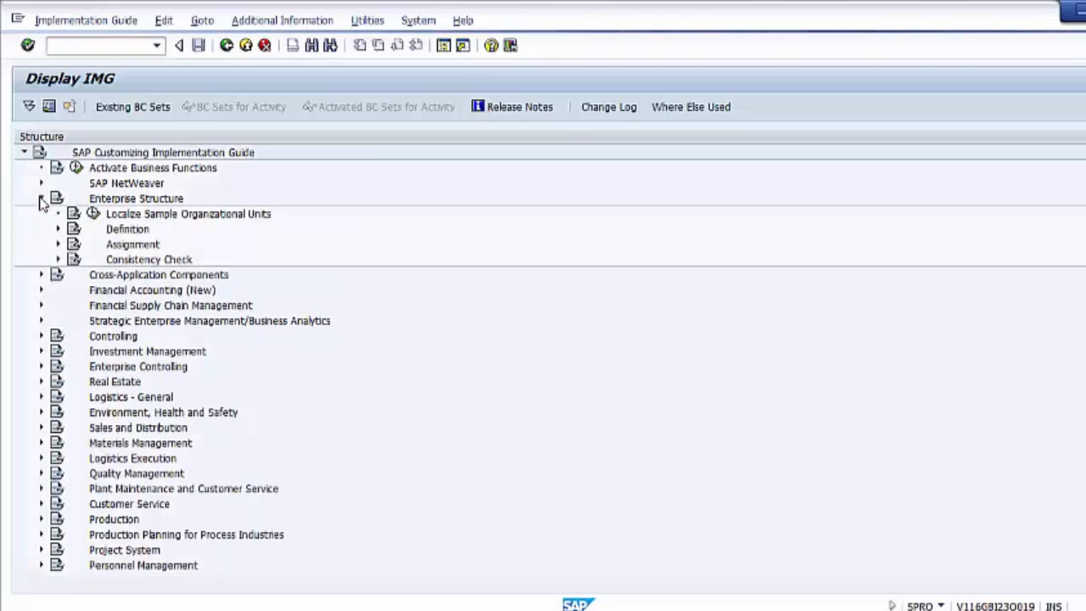
left_click(58, 246)
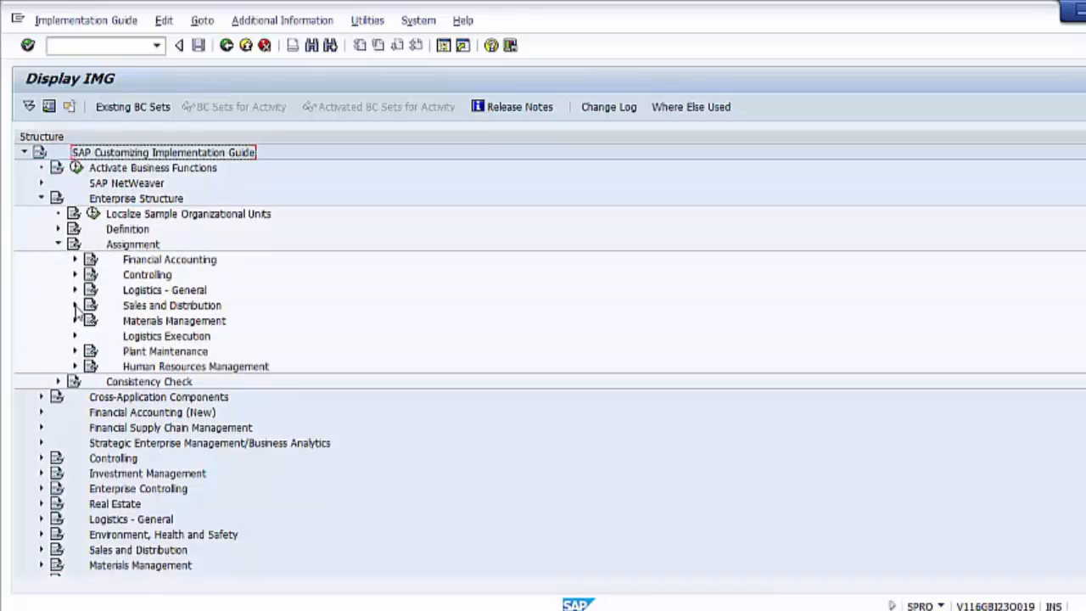
left_click(74, 305)
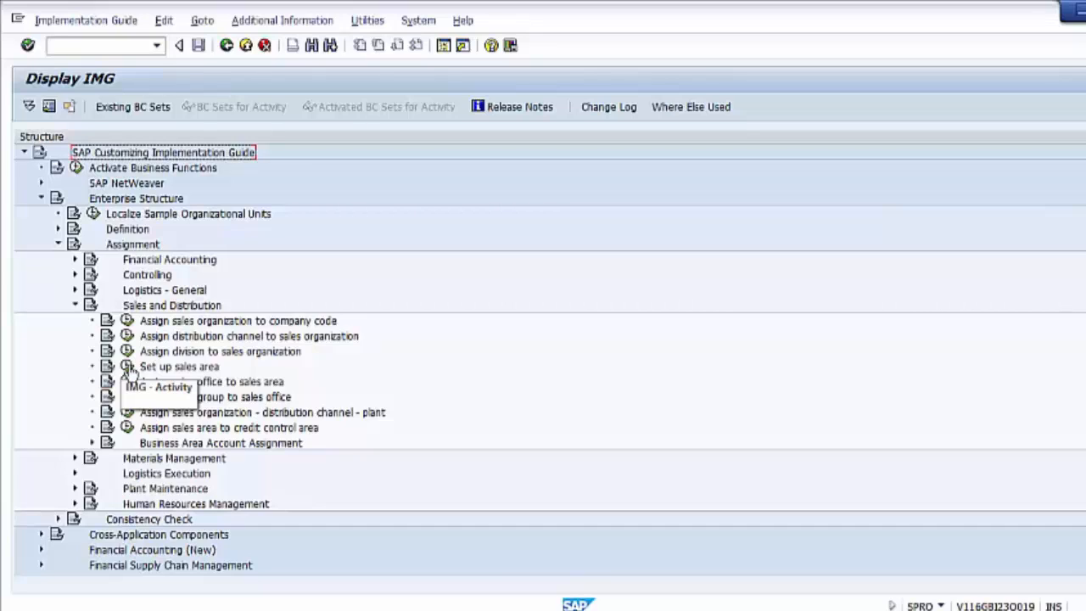
left_click(127, 367)
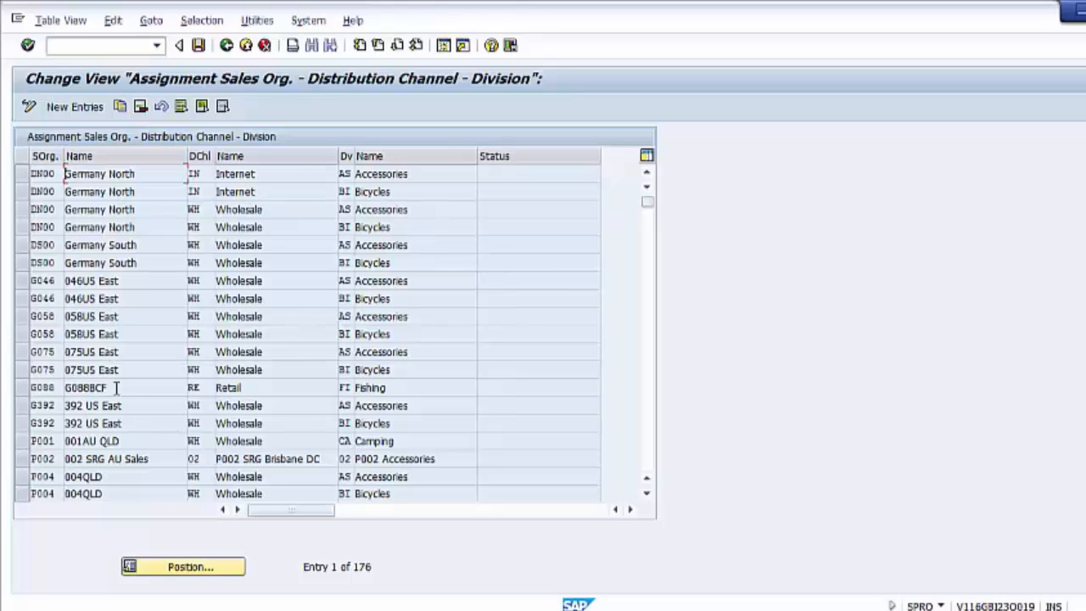
left_click(83, 112)
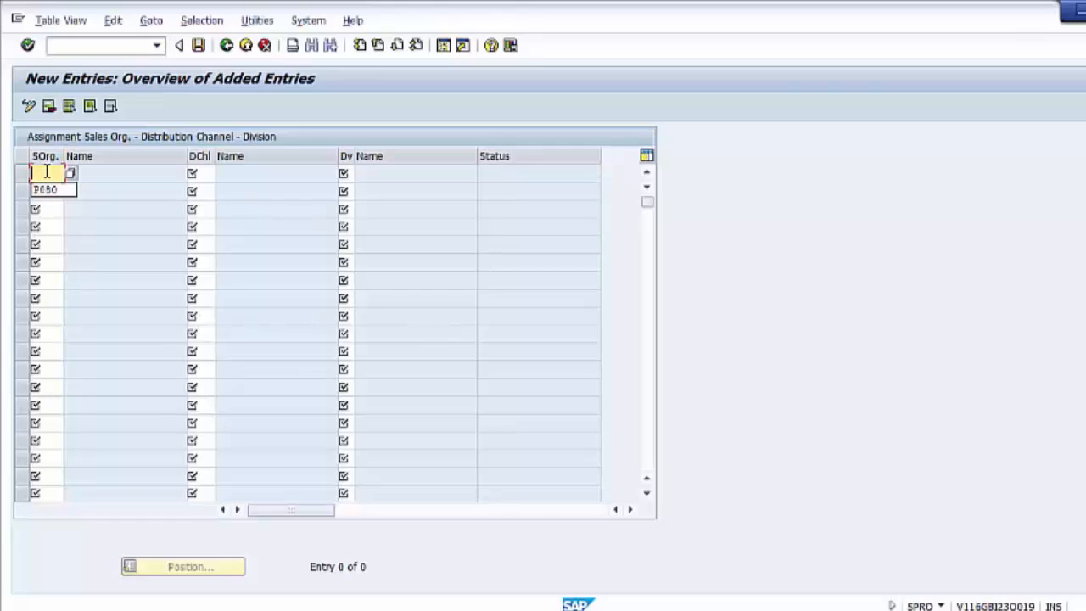
type("TEST")
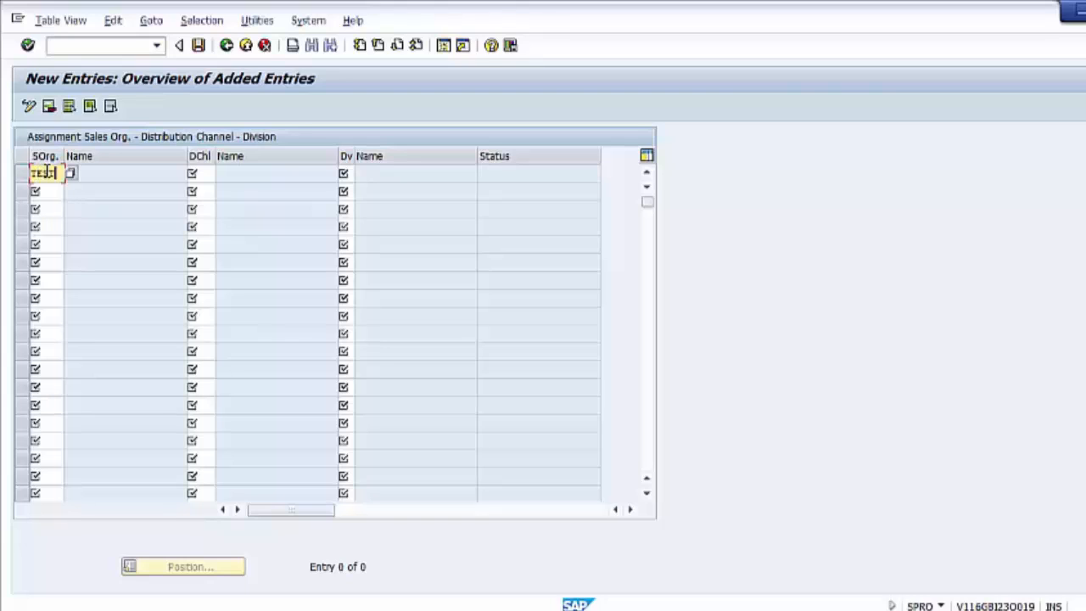
left_click_drag(61, 172, 4, 186)
key("BackSpace")
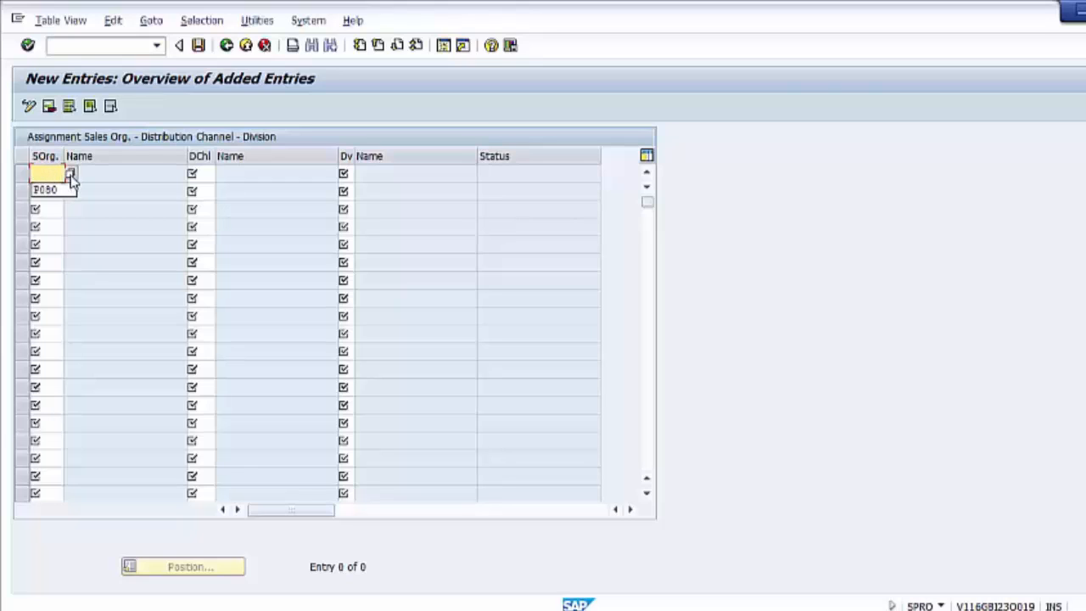
Look up the available sales organizations and assign TEST (Test sales org) to the first new entry.
key("Return")
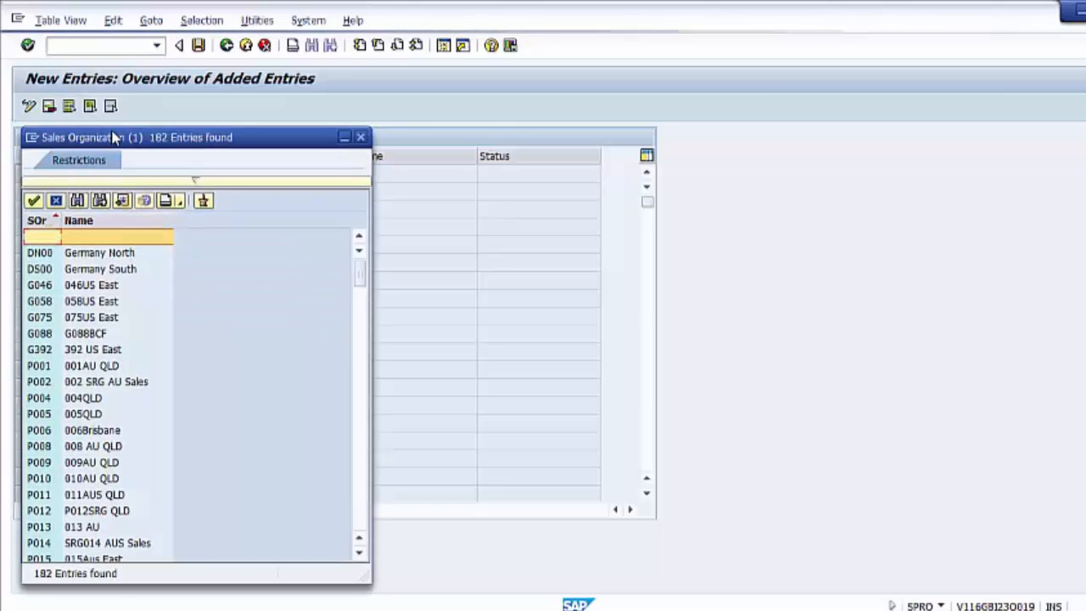
left_click_drag(245, 136, 597, 85)
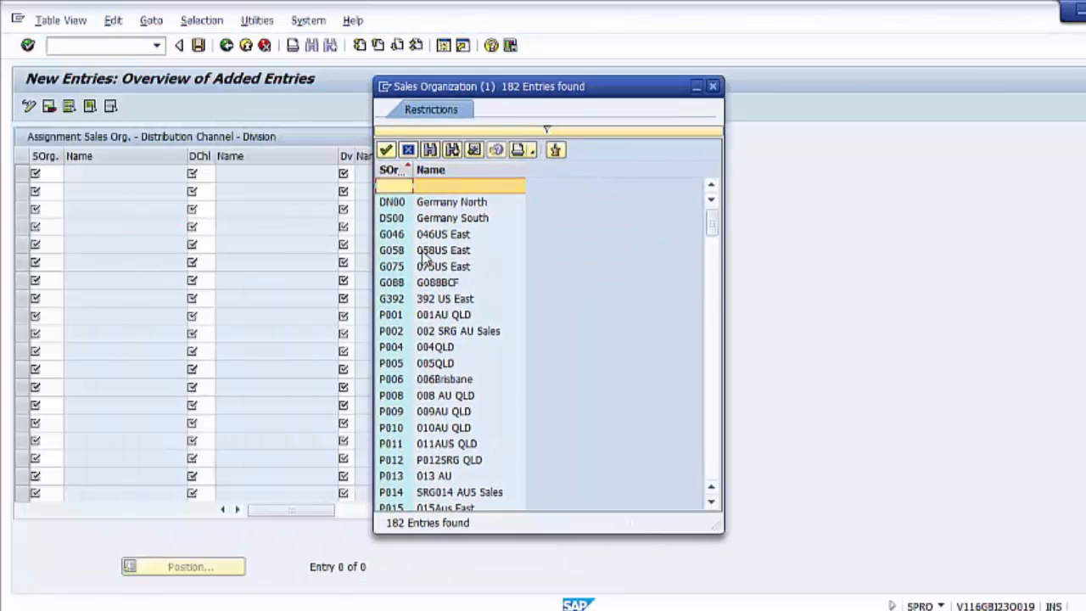
scroll(427, 258, "down", 20)
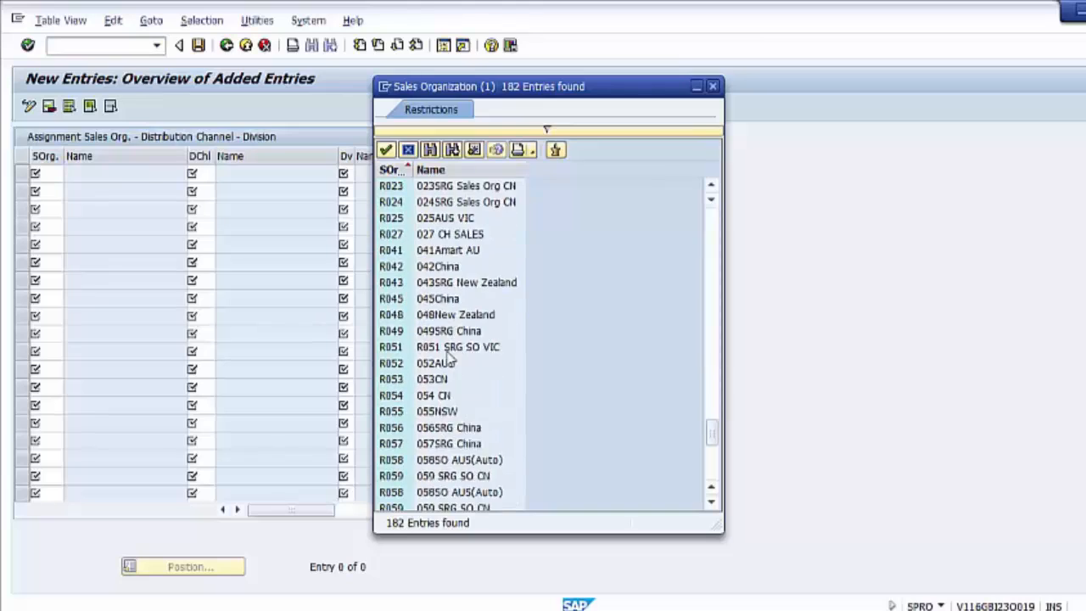
scroll(450, 361, "down", 7)
left_click(429, 463)
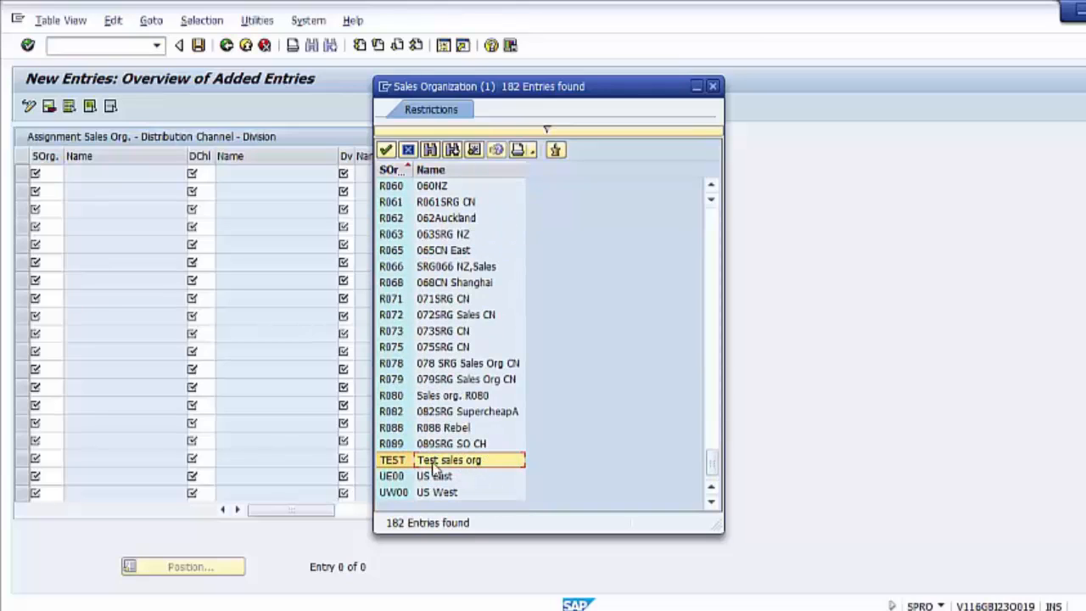
double_click(477, 462)
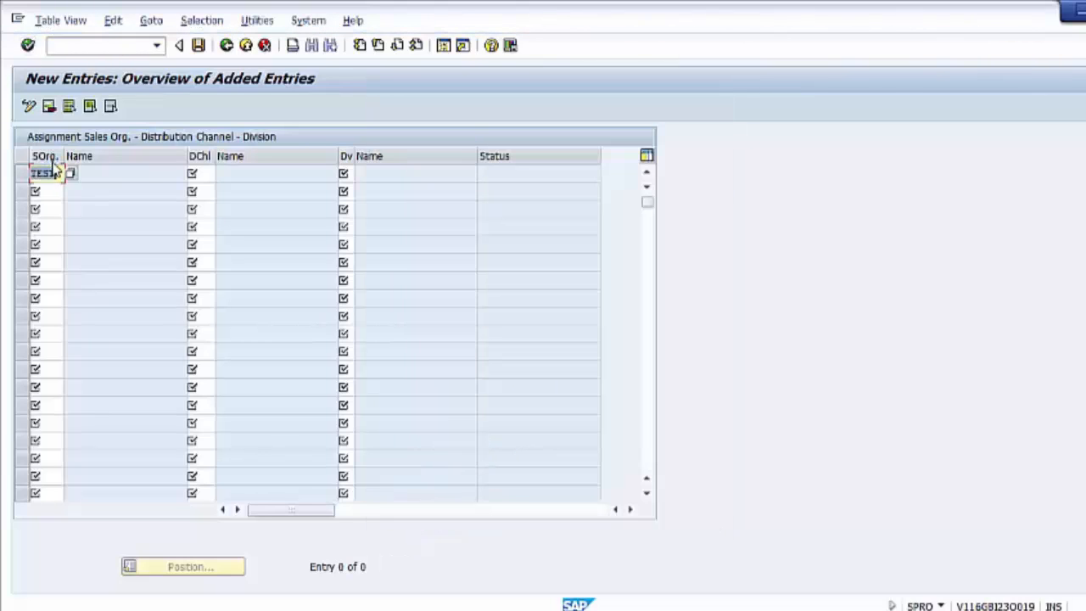
Look up the distribution channels for sales organization TEST and assign ER (Retail sales) to the first entry.
left_click(205, 170)
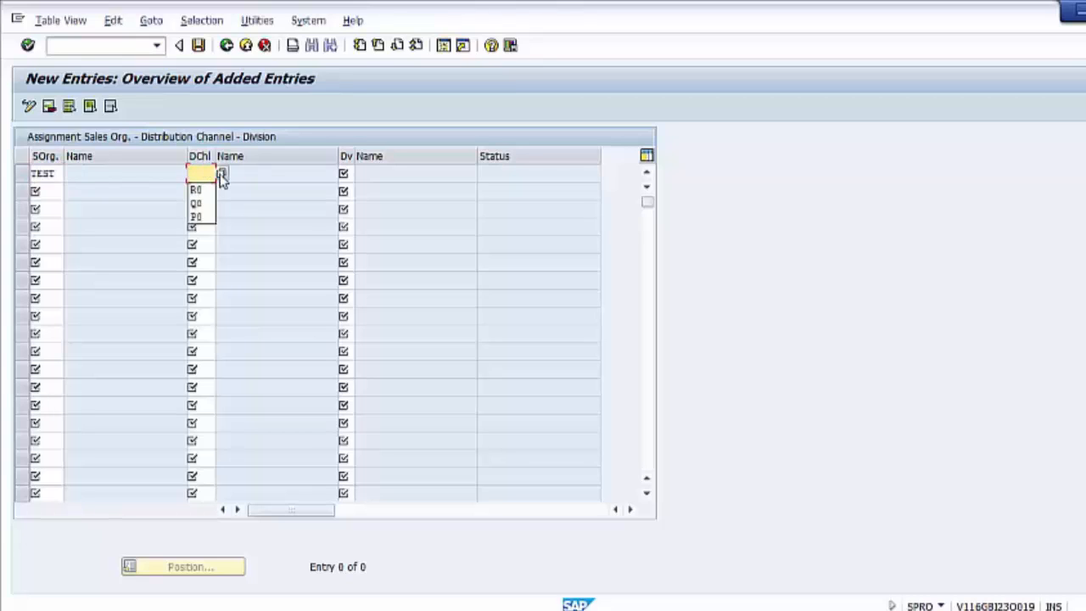
left_click(220, 175)
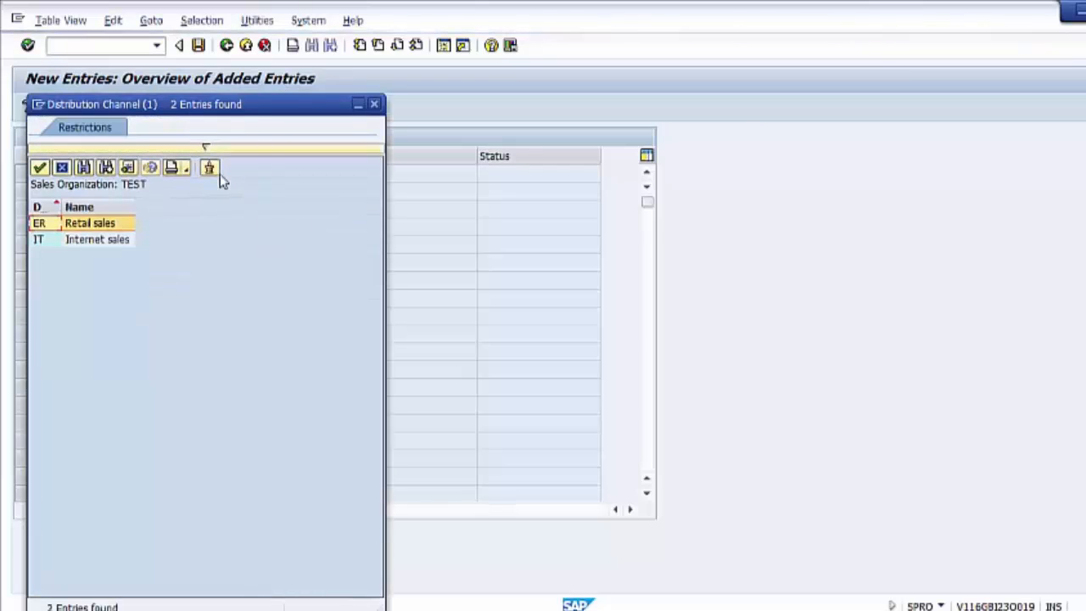
left_click_drag(209, 123, 606, 128)
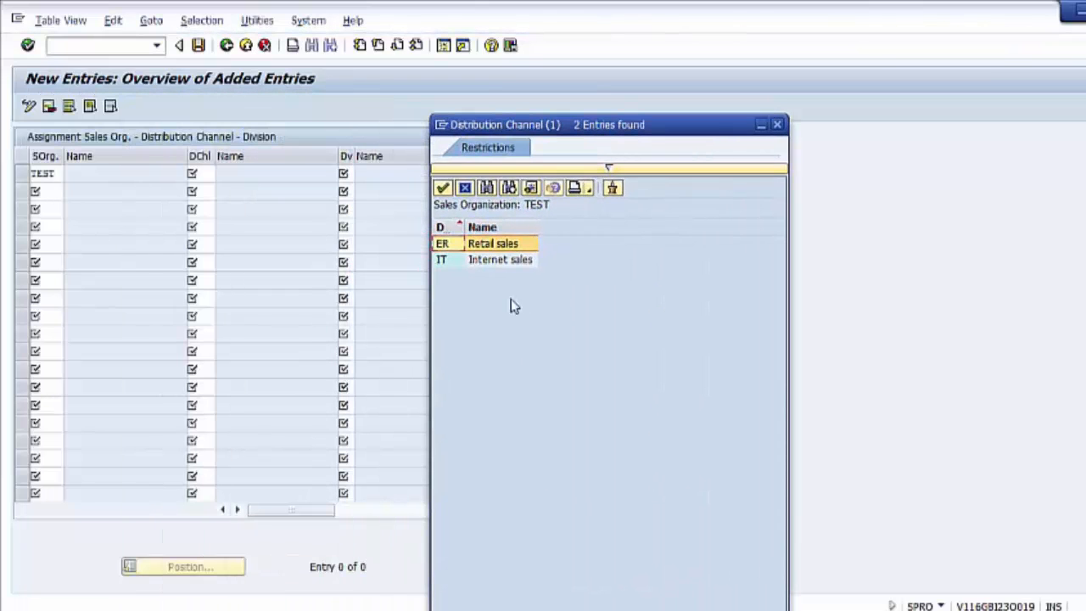
left_click_drag(464, 227, 512, 226)
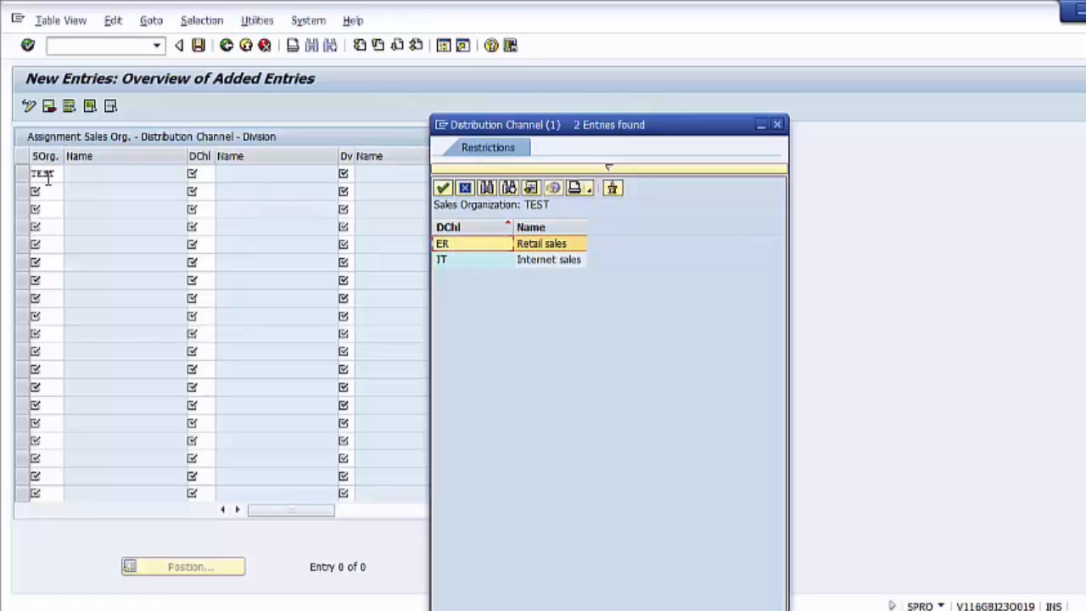
left_click(536, 267)
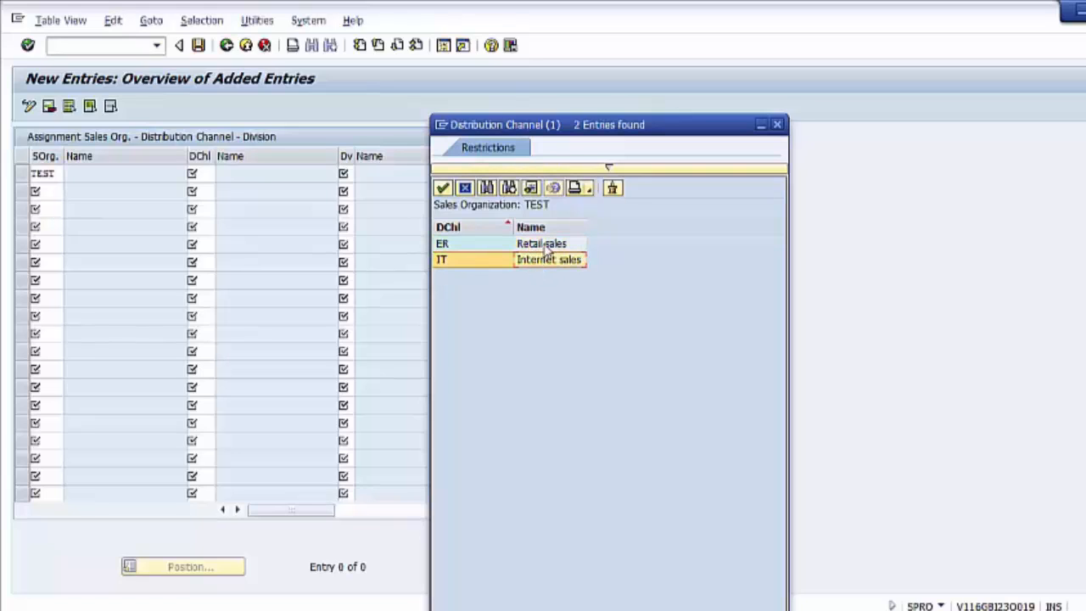
left_click(542, 247)
left_click(540, 266)
left_click(543, 246)
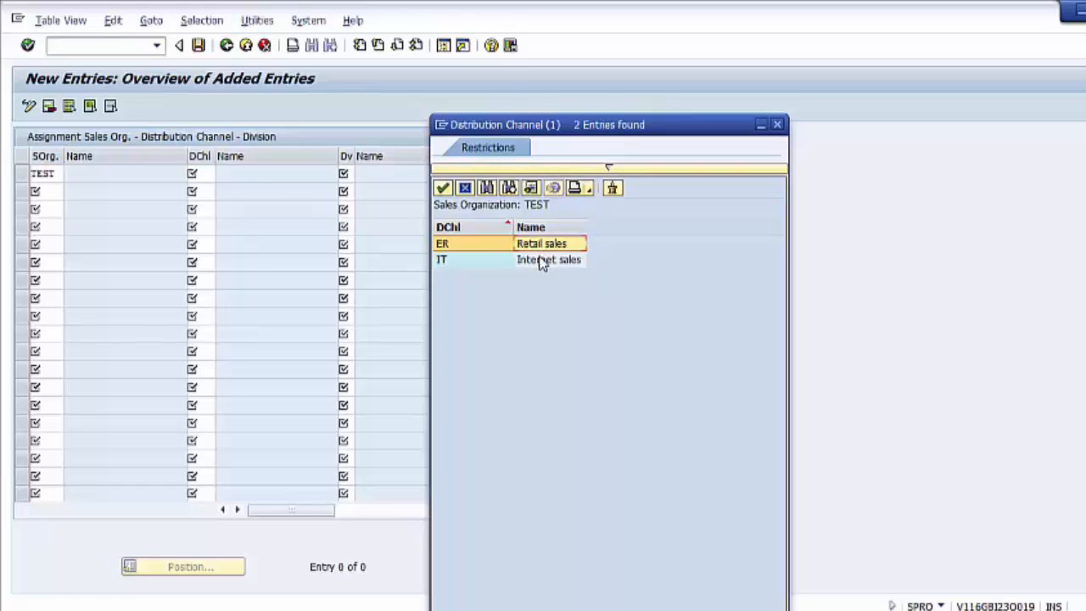
double_click(471, 246)
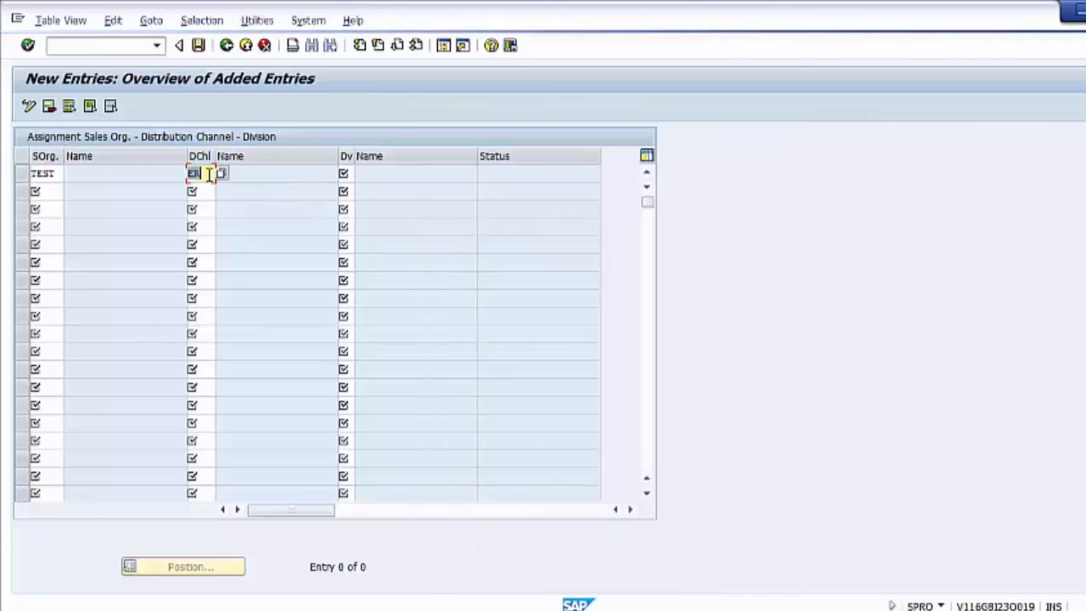
Look up the divisions for sales organization TEST and complete the first entry with division 50 (Computers).
left_click(346, 173)
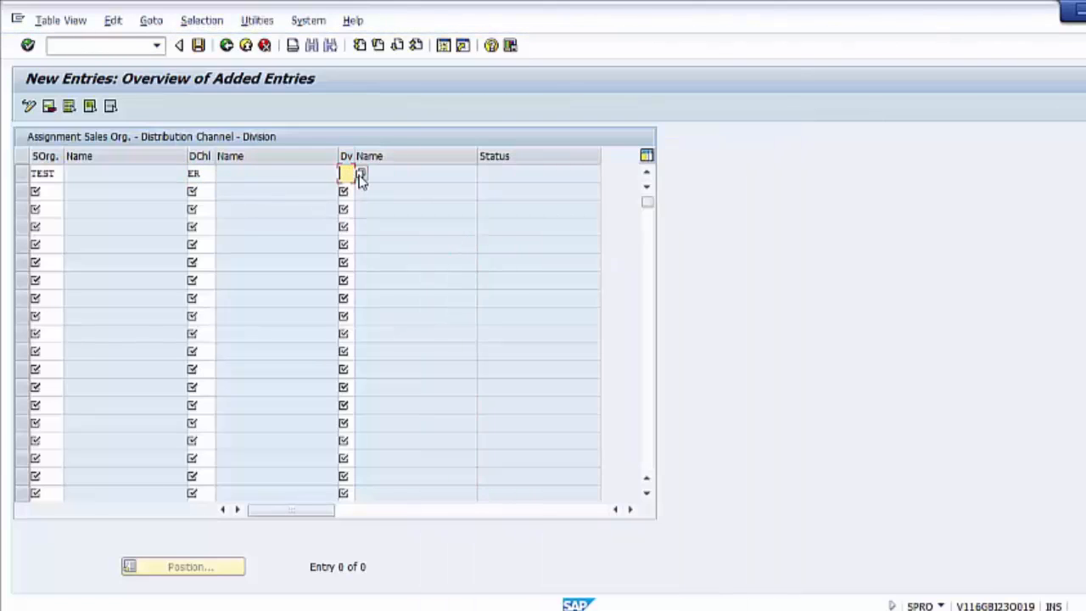
left_click(361, 175)
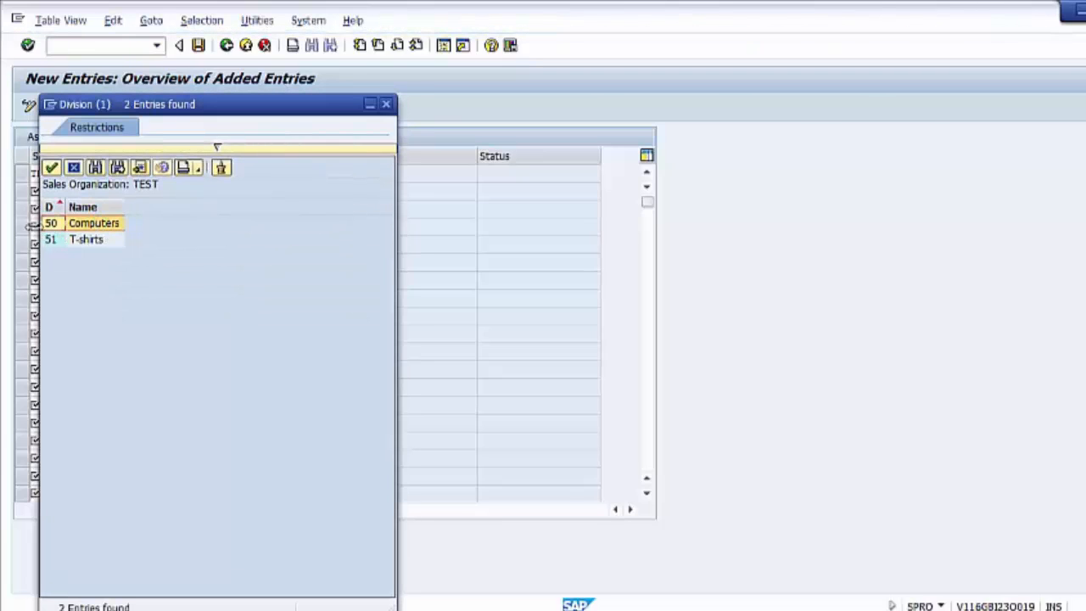
left_click_drag(66, 206, 108, 208)
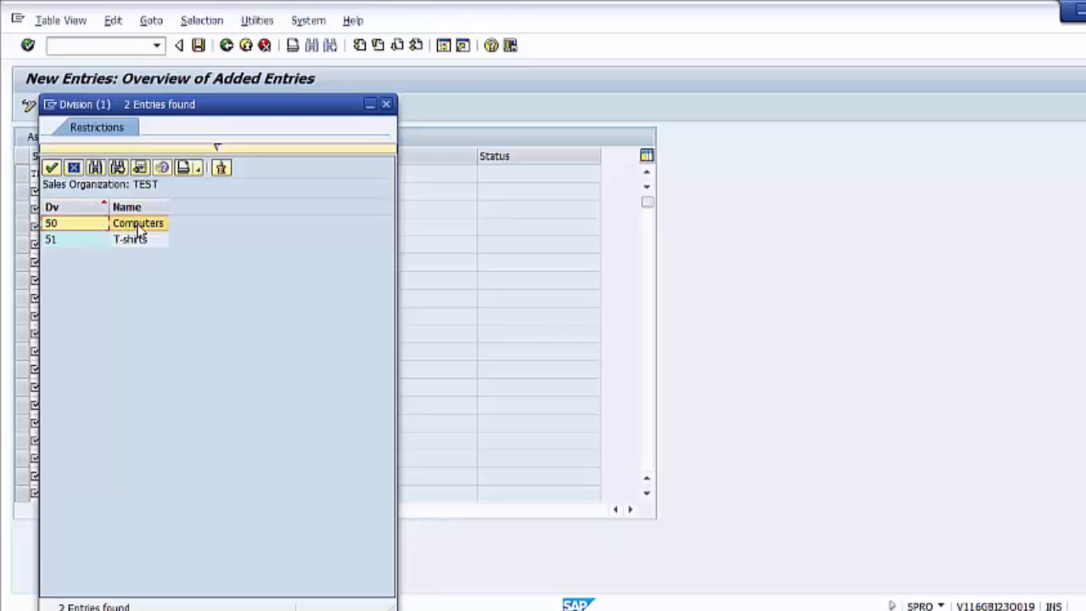
double_click(138, 224)
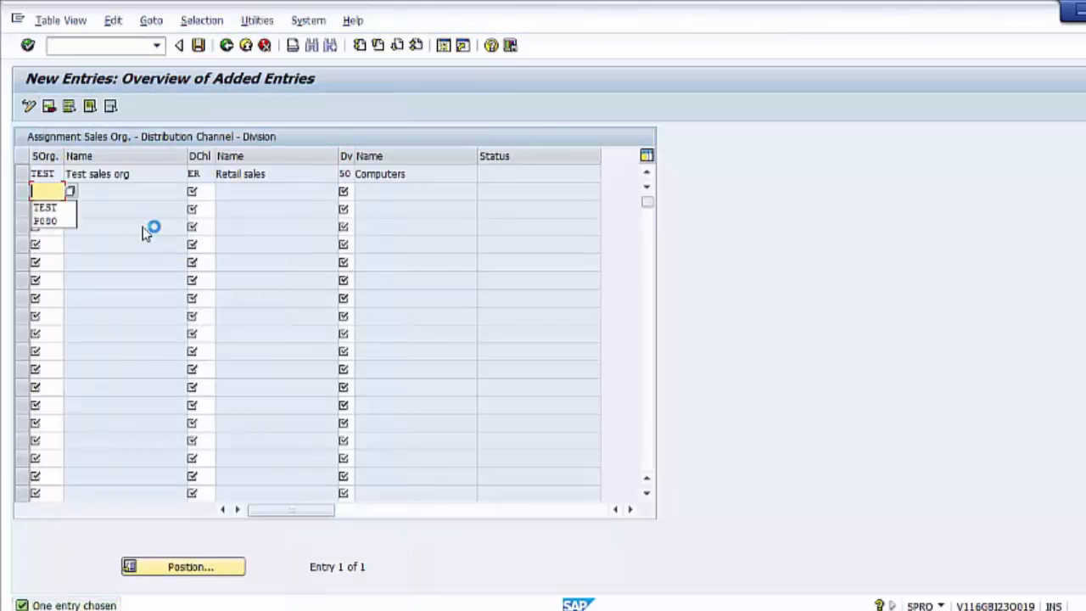
Start a second entry with sales organization TEST and distribution channel ER (Retail sales).
left_click(45, 207)
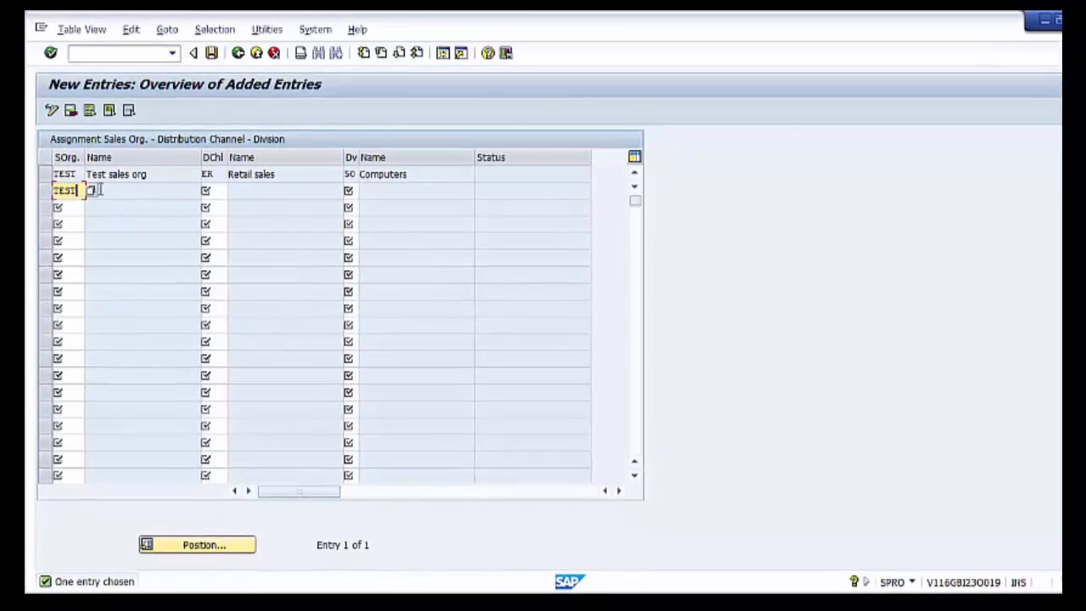
left_click(222, 190)
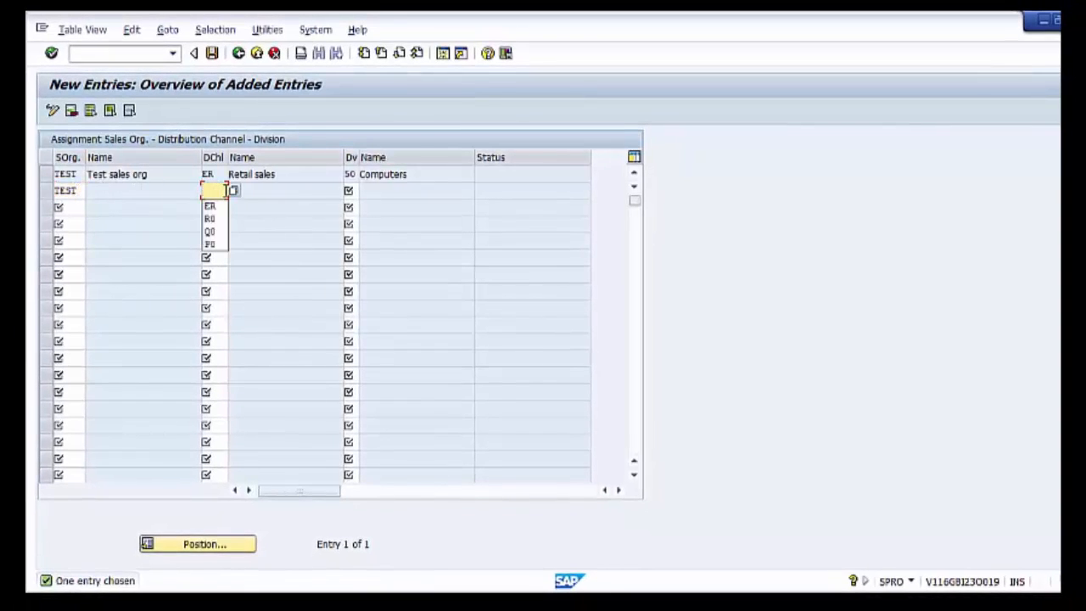
left_click(234, 192)
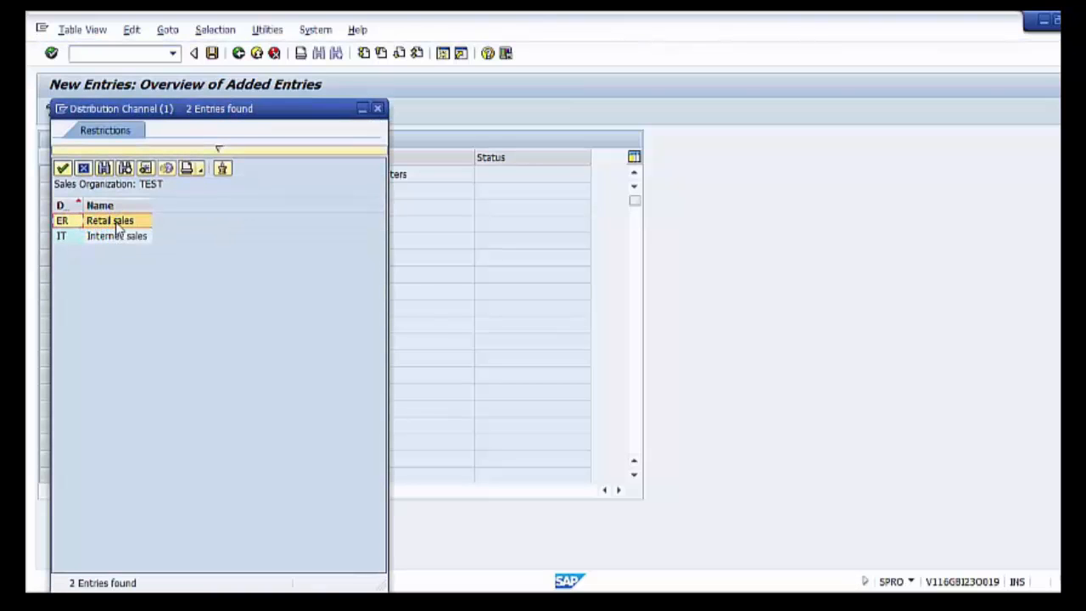
double_click(117, 222)
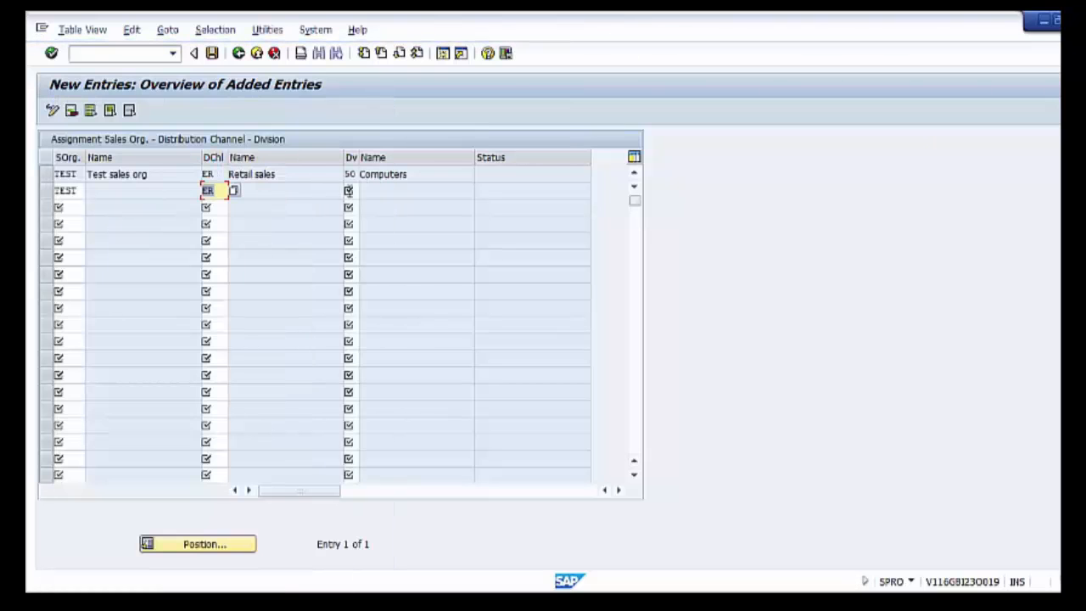
Complete the second sales area entry with division 51 (T-shirts).
left_click(348, 191)
left_click(365, 193)
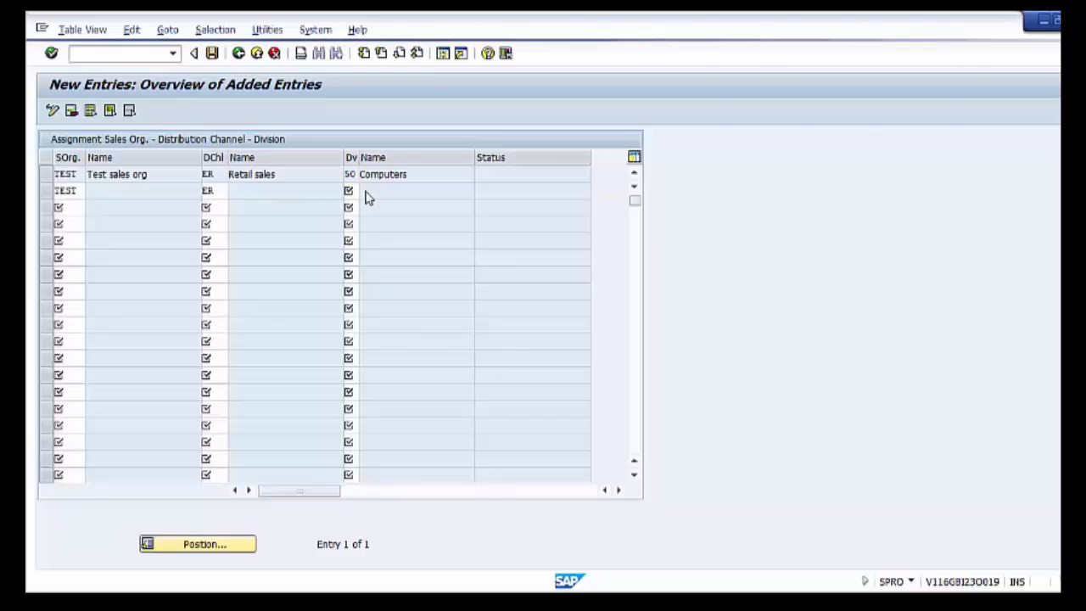
key("F4")
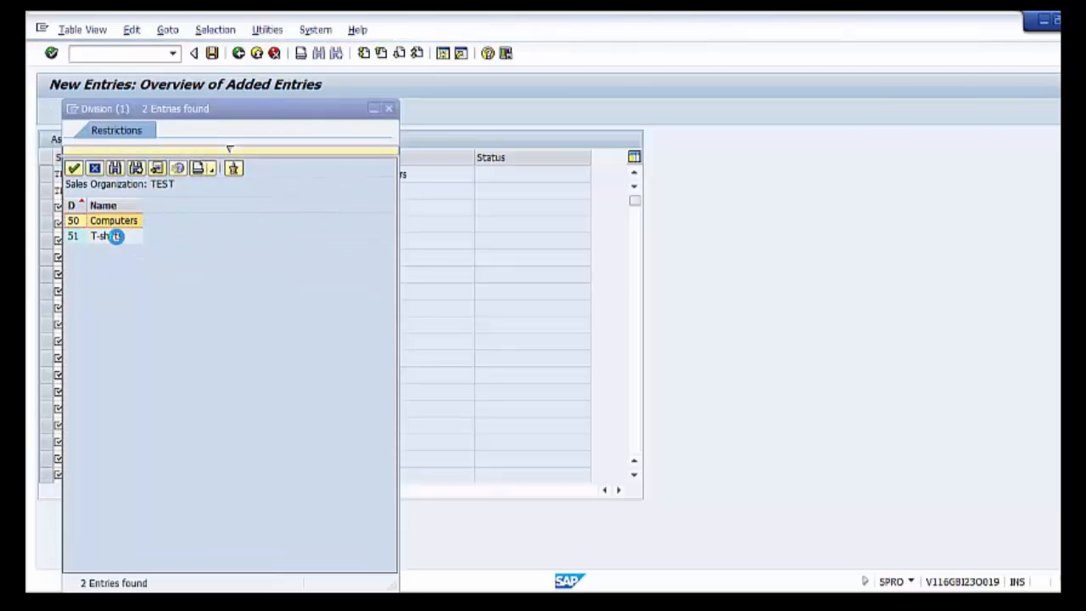
double_click(108, 235)
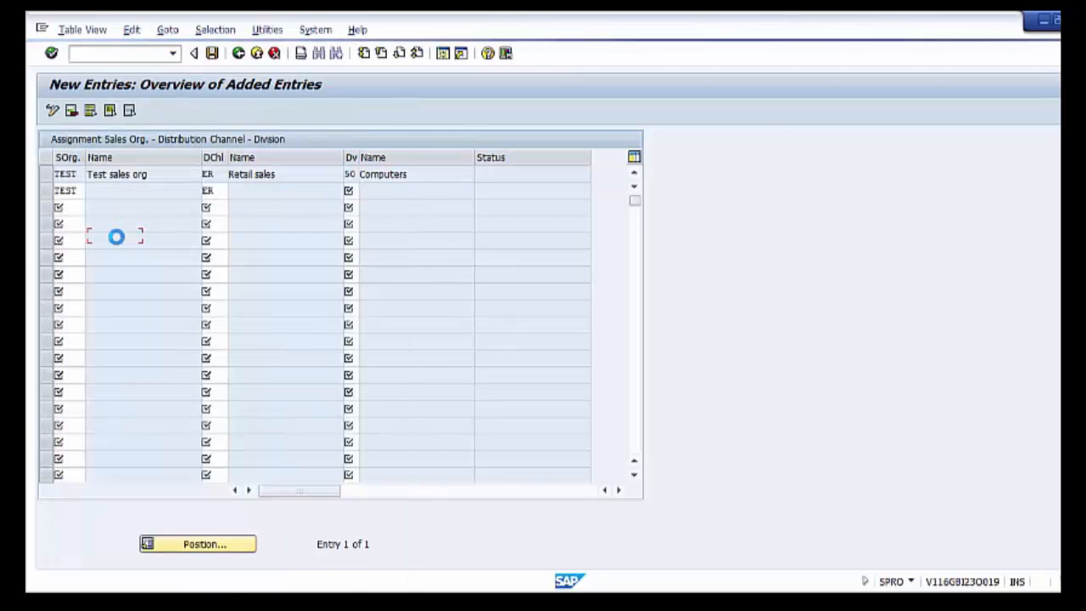
key("Return")
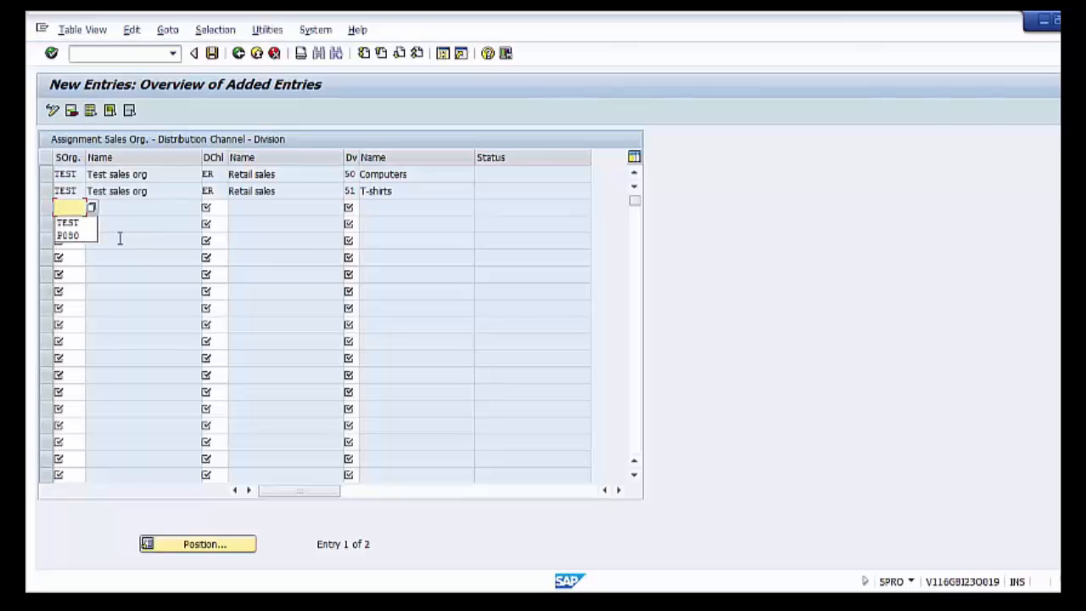
Start a third entry with sales organization TEST and distribution channel IT (Internet sales).
left_click(70, 224)
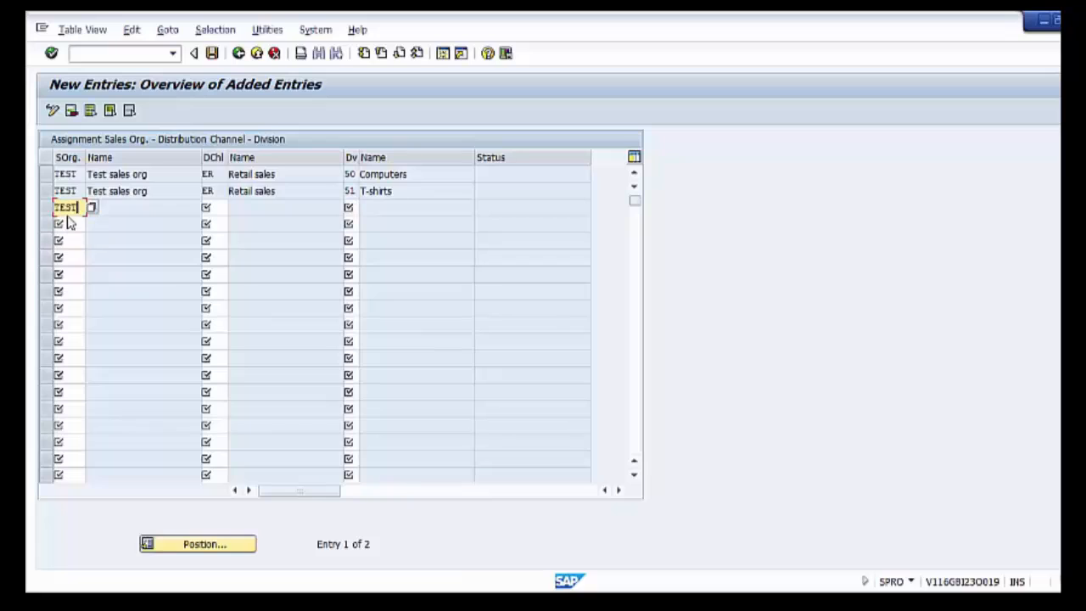
left_click(218, 207)
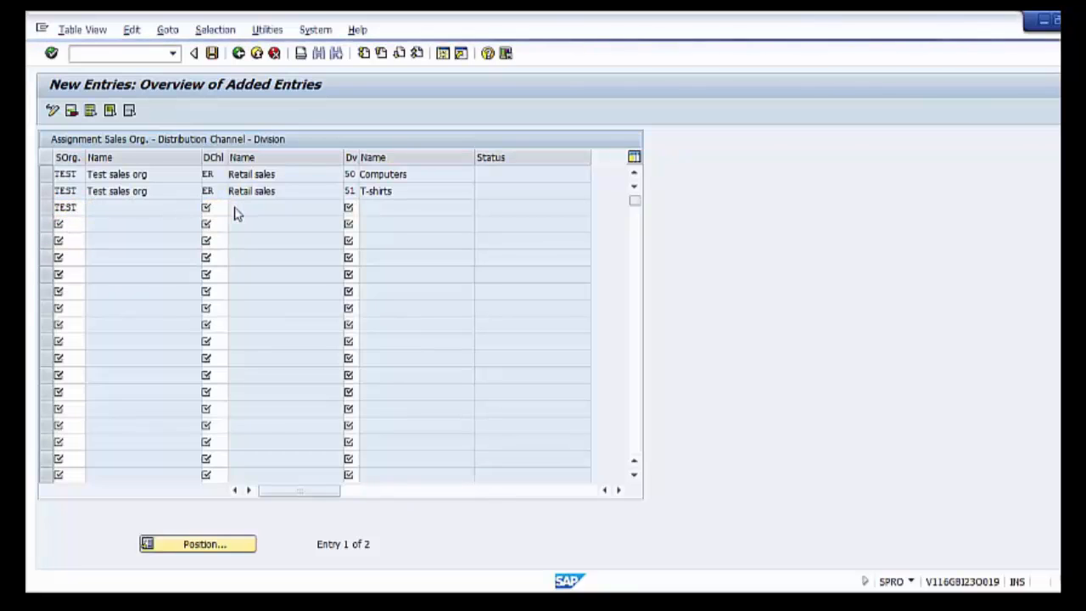
key("F4")
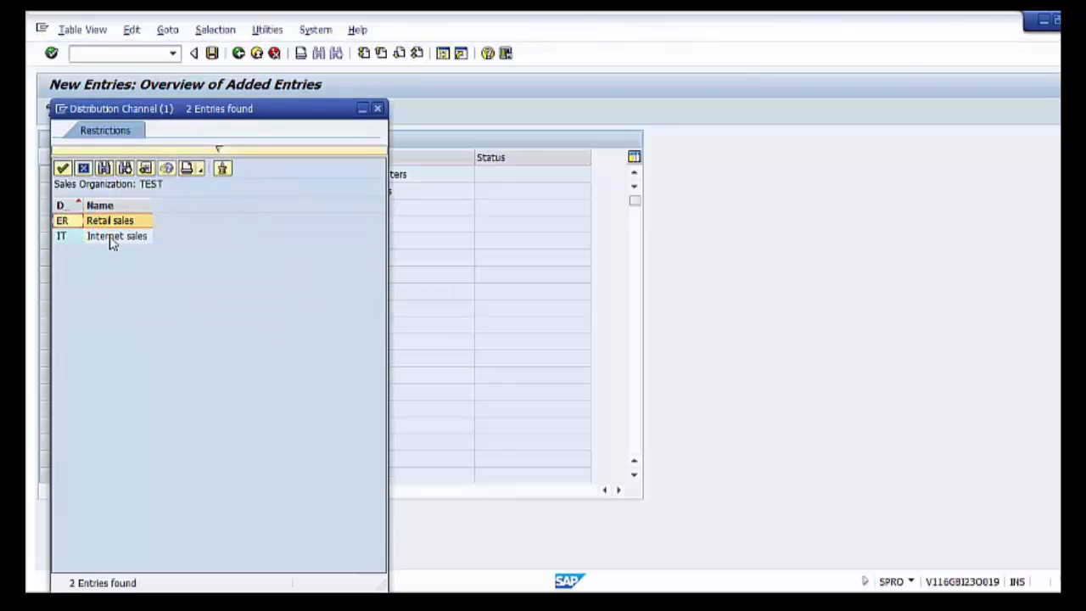
double_click(108, 236)
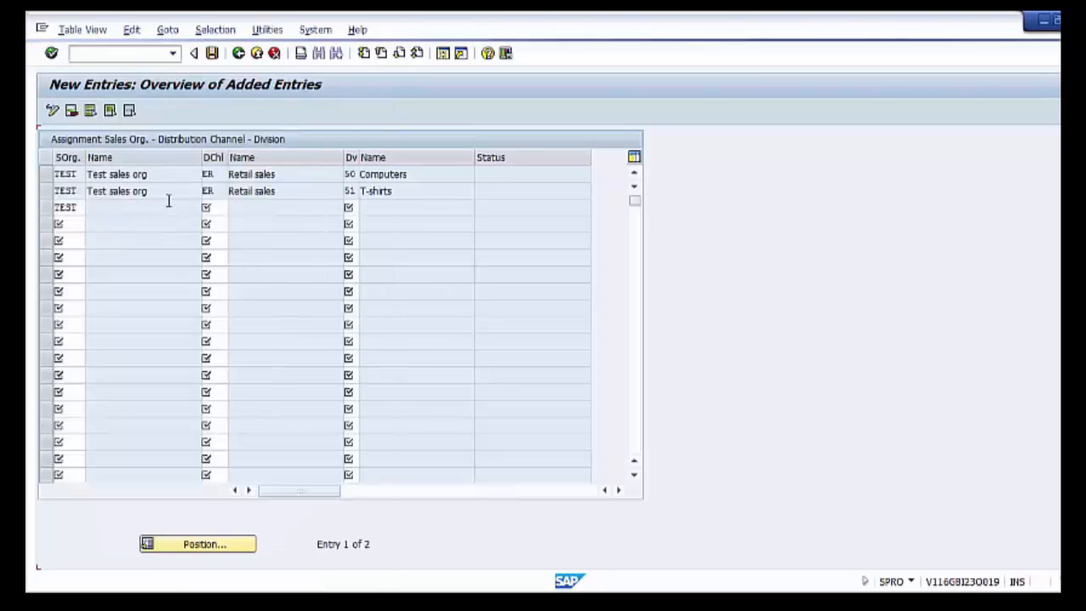
Complete the third sales area entry with division 50 (Computers).
left_click(353, 208)
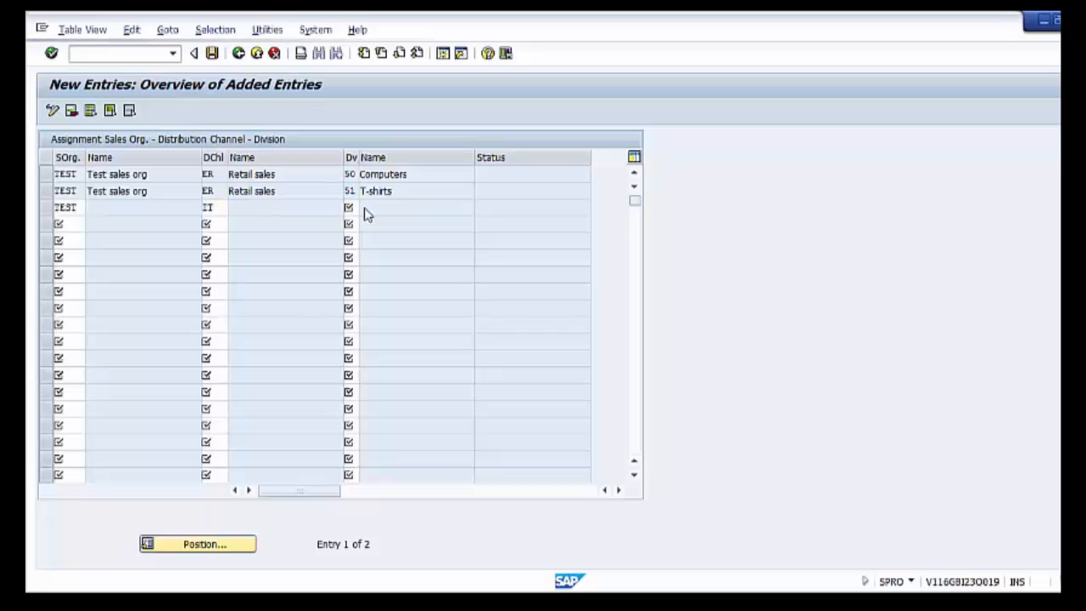
key("F4")
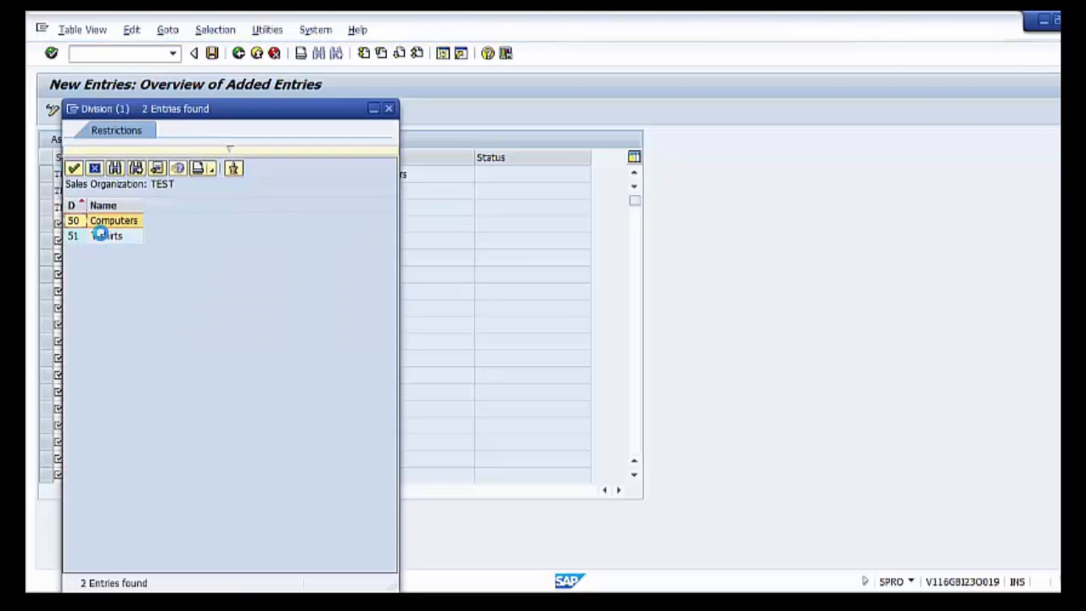
double_click(112, 221)
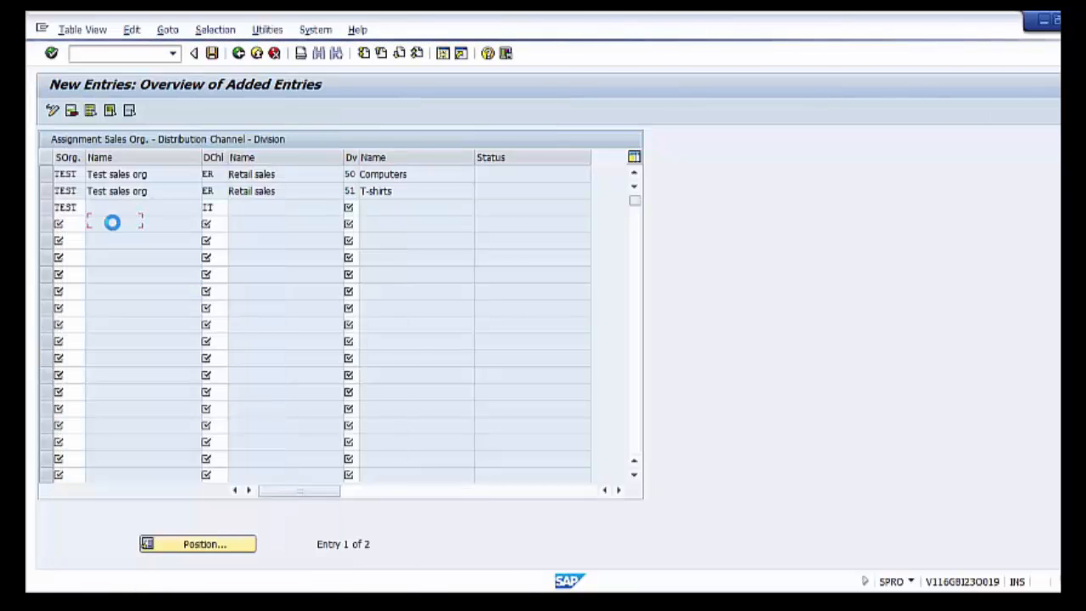
key("Return")
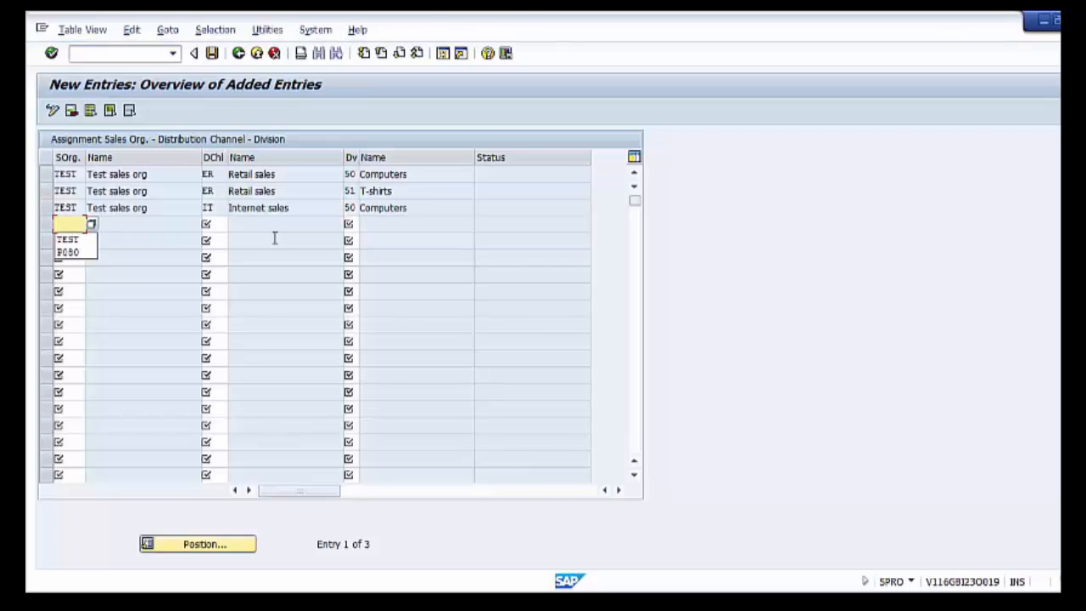
Start a fourth entry with sales organization TEST and distribution channel IT (Internet sales).
left_click(73, 241)
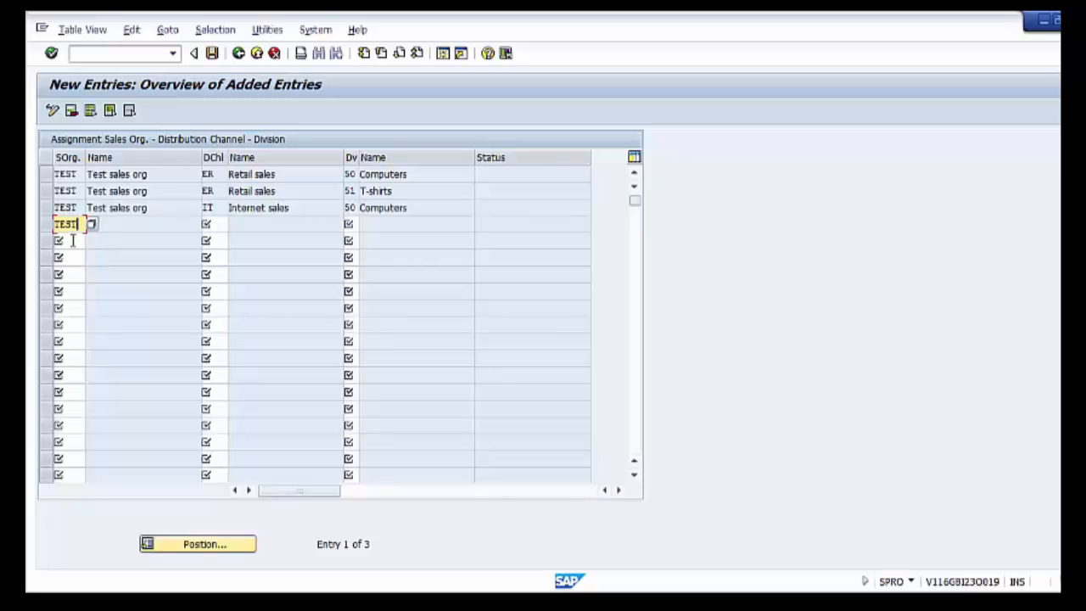
left_click(214, 222)
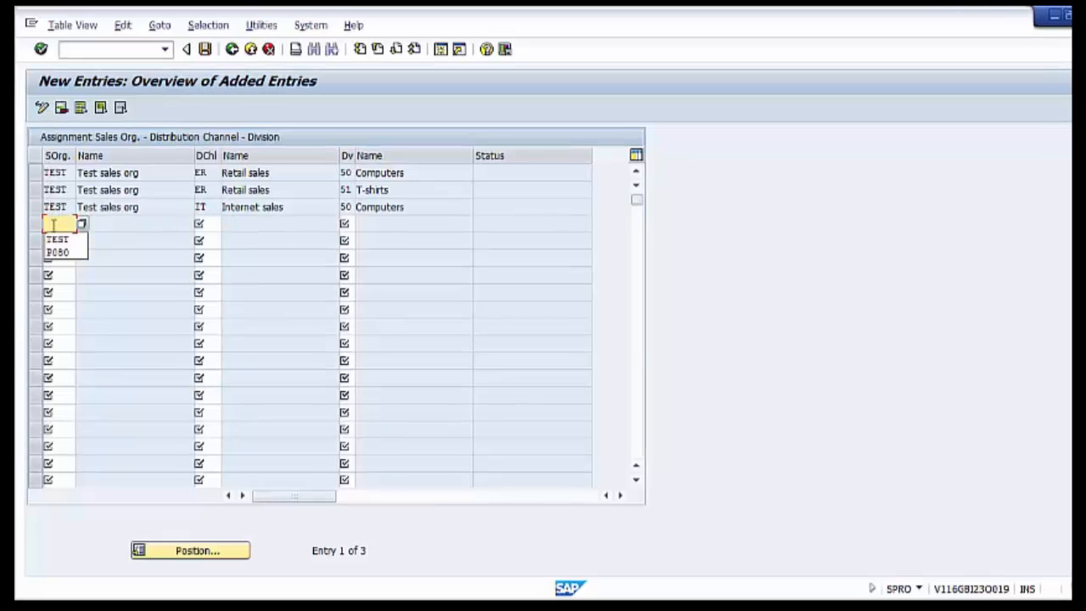
left_click(57, 241)
left_click(207, 220)
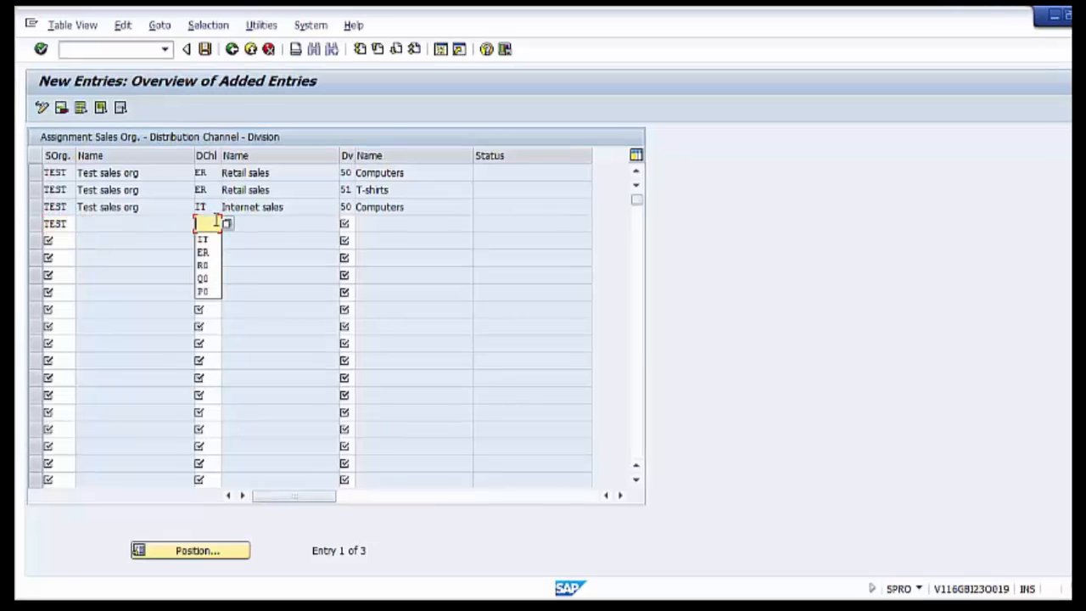
left_click(229, 226)
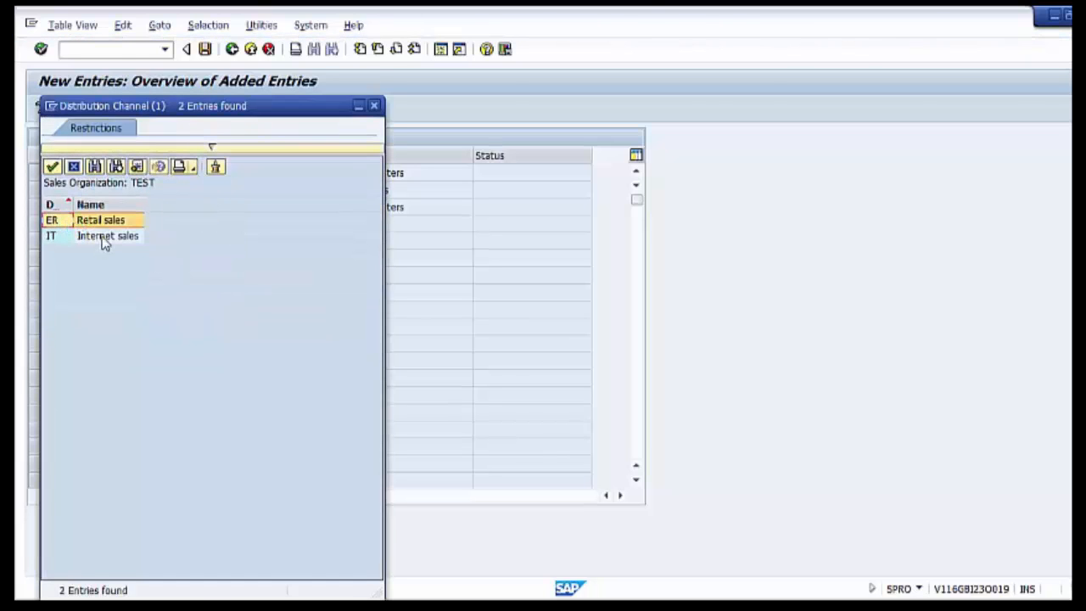
double_click(103, 236)
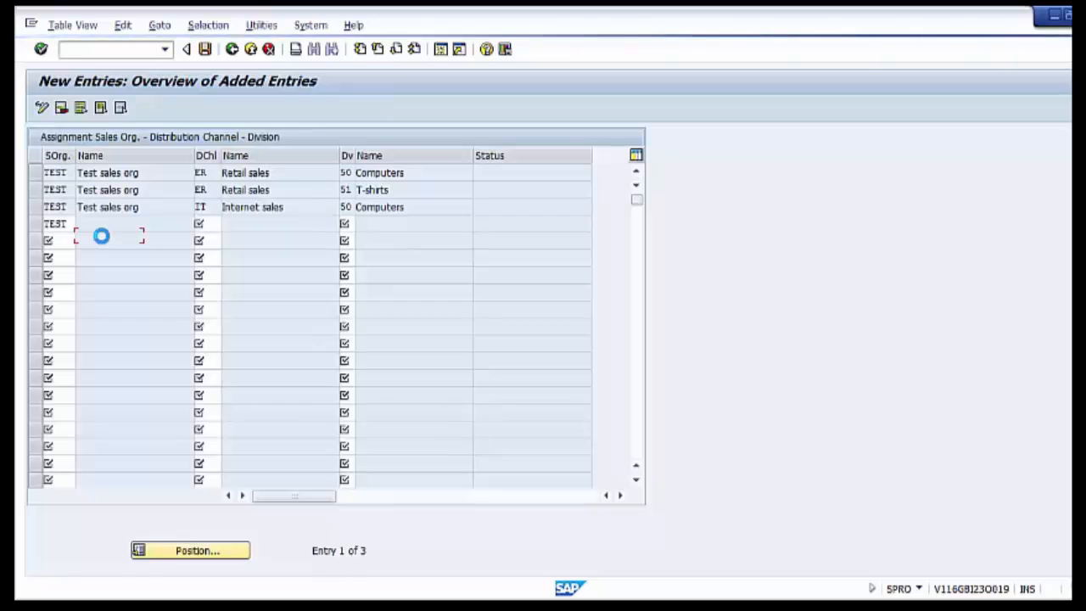
Complete the fourth sales area entry with division 51 (T-shirts).
left_click(351, 223)
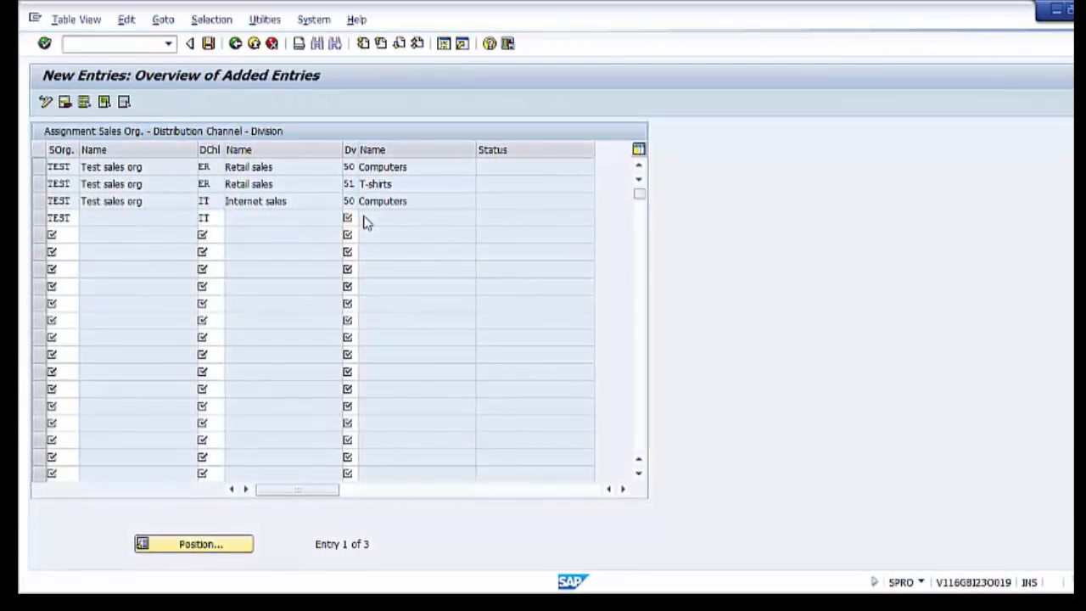
key("F4")
double_click(92, 228)
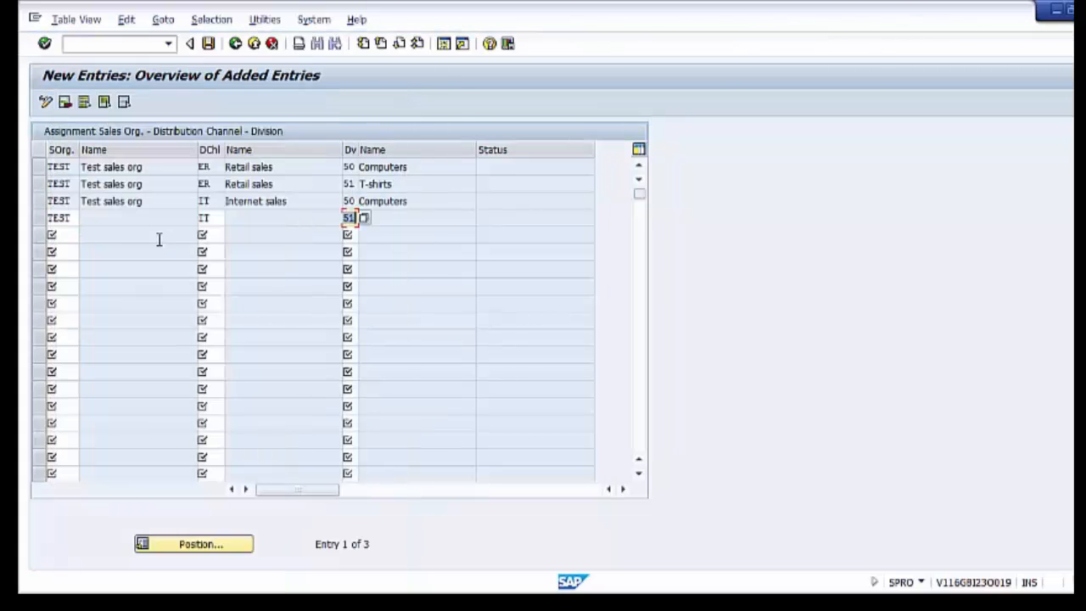
key("Return")
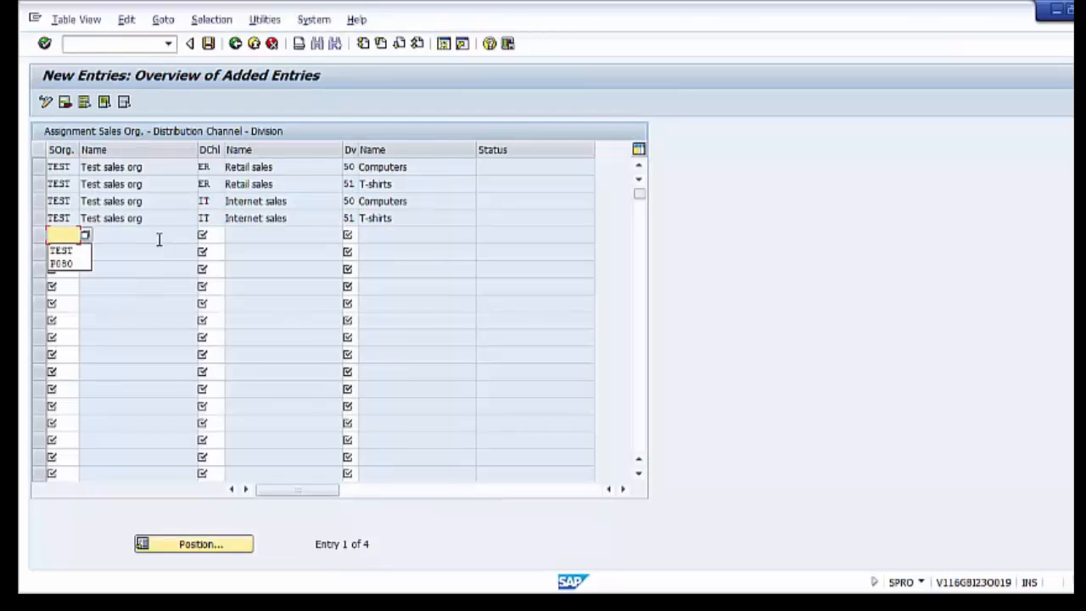
Select the four new TEST sales area entries, save them and view the details of the status message.
left_click(38, 167)
left_click(38, 184)
left_click(38, 201)
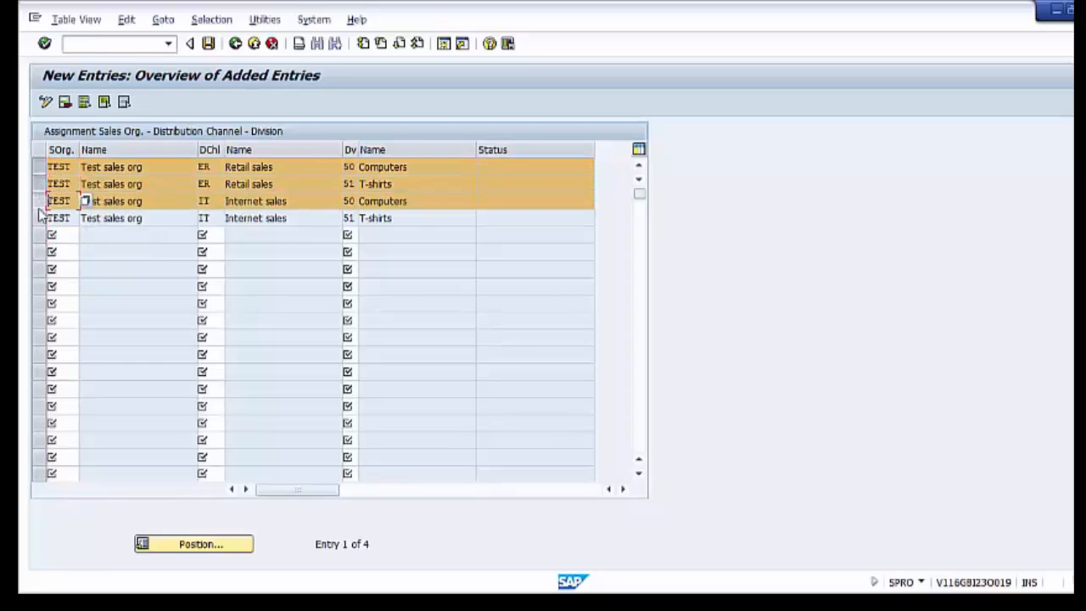
left_click(40, 218)
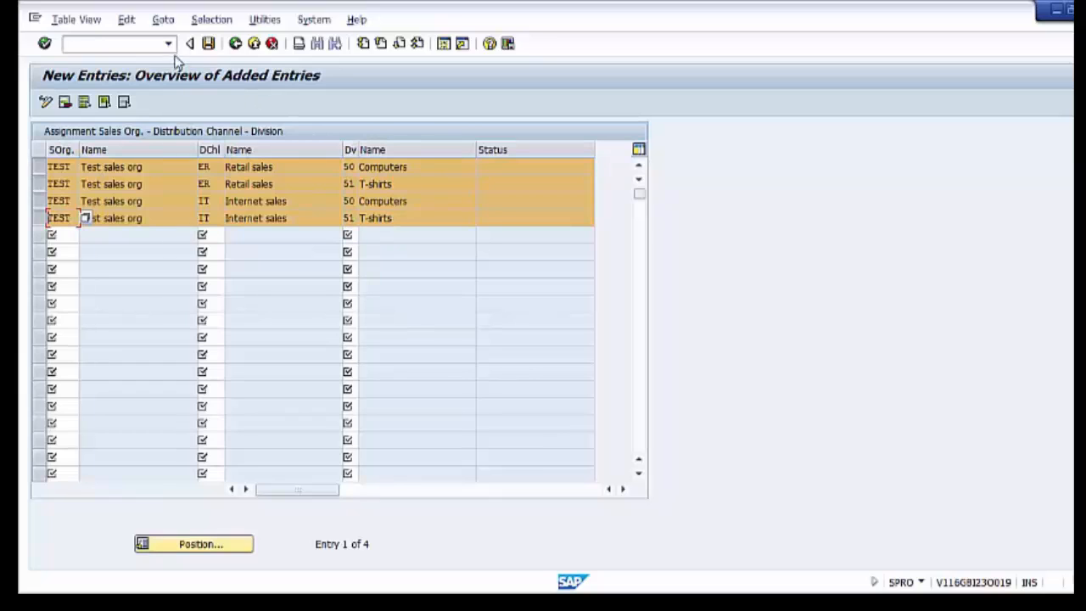
left_click(209, 44)
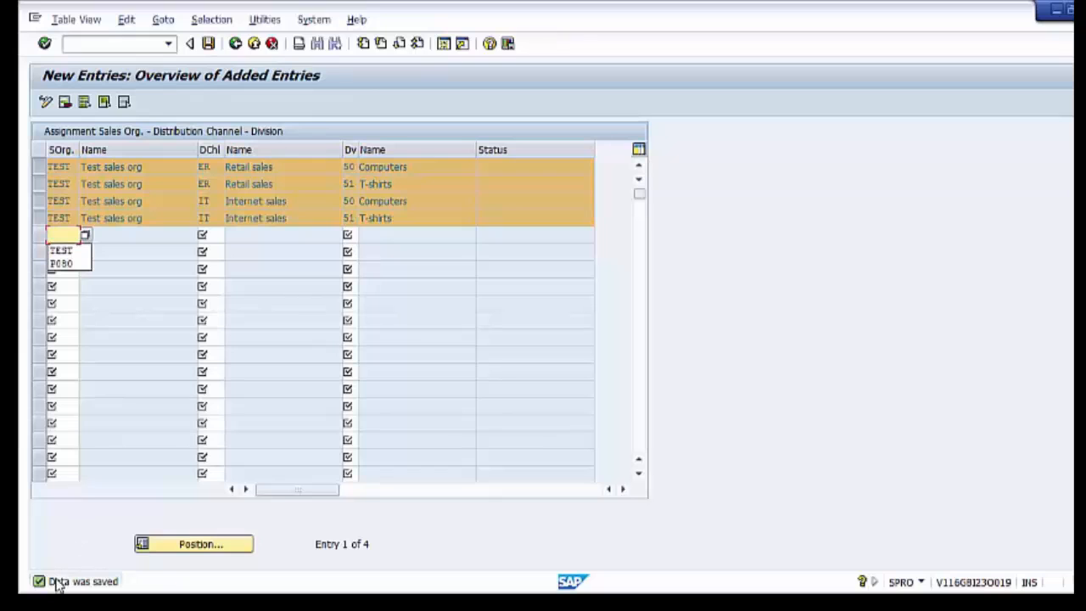
left_click(66, 587)
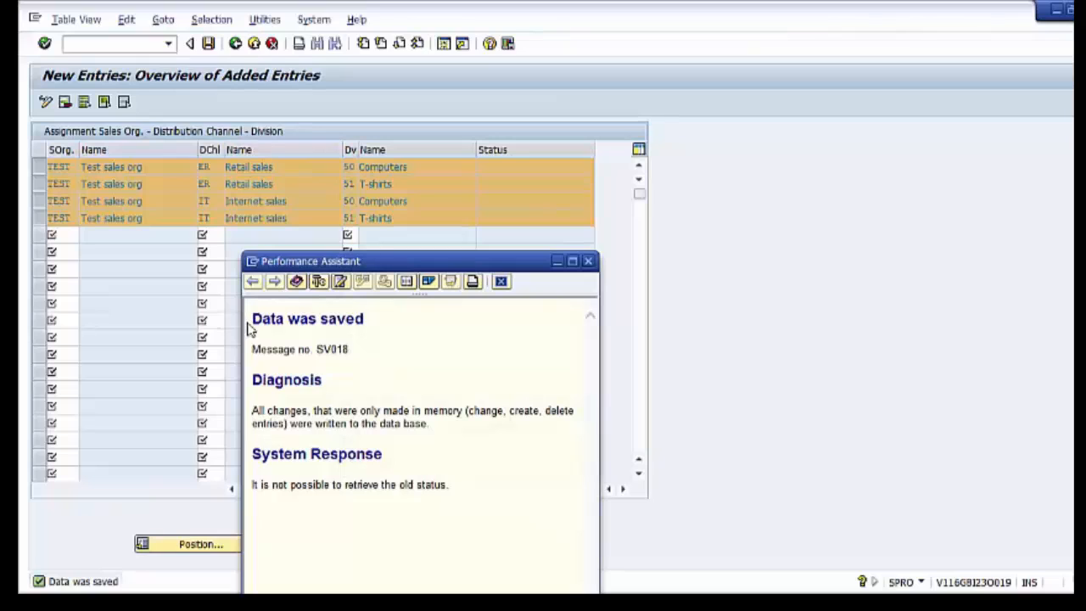
left_click(587, 260)
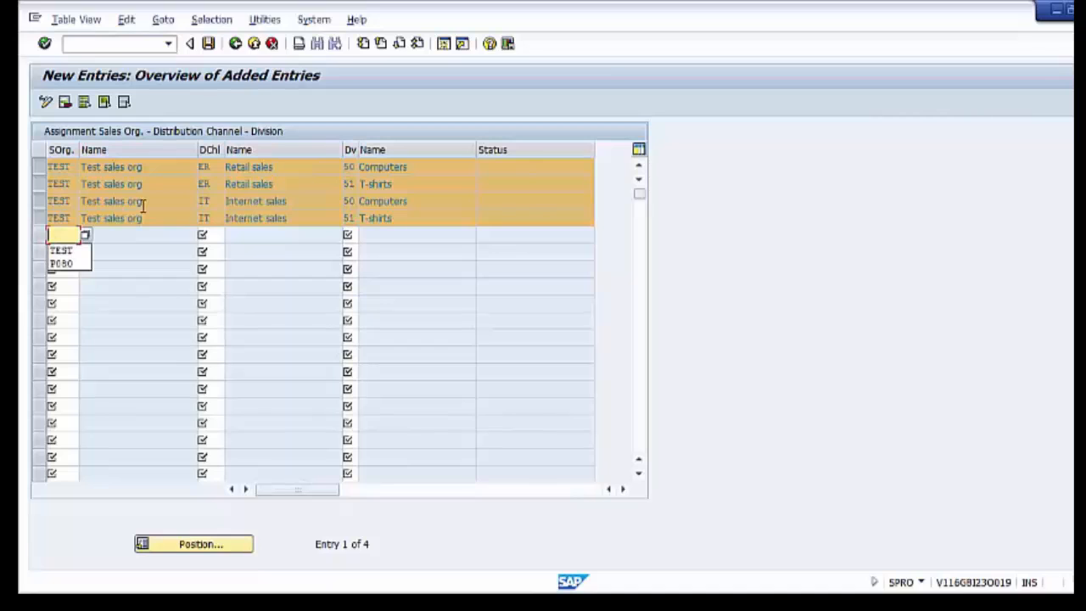
Return to the overview of sales area assignments and look for the entries of sales organization TEST.
left_click(234, 45)
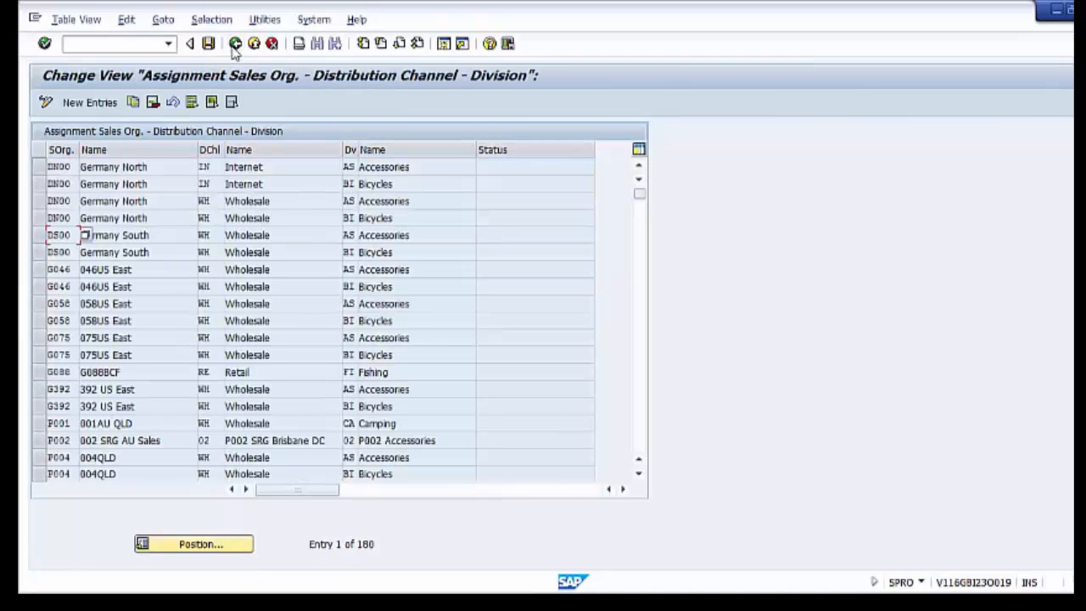
scroll(63, 236, "down", 1)
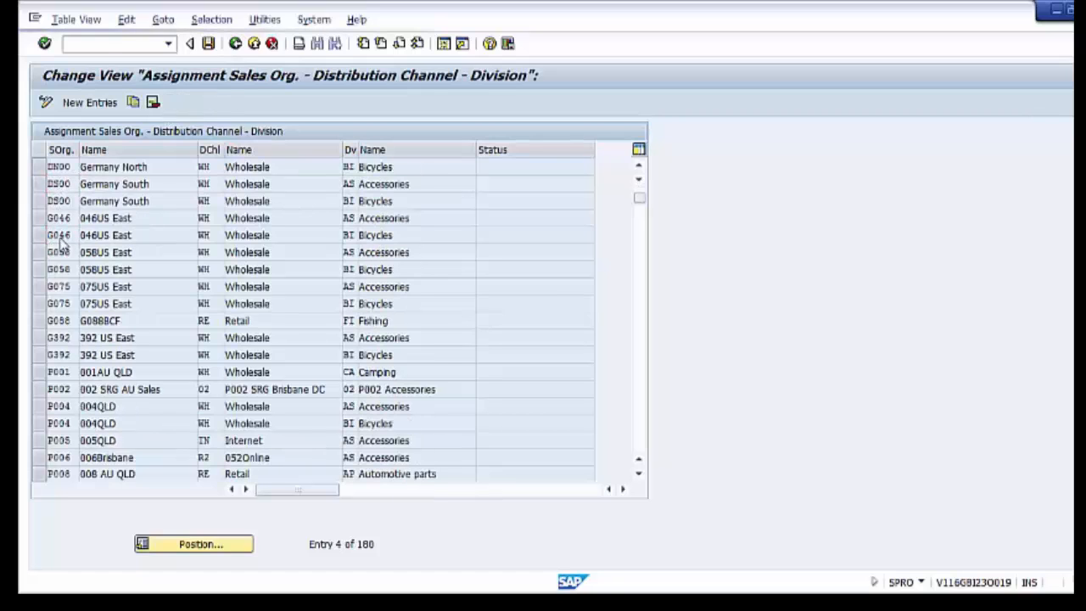
scroll(64, 235, "down", 7)
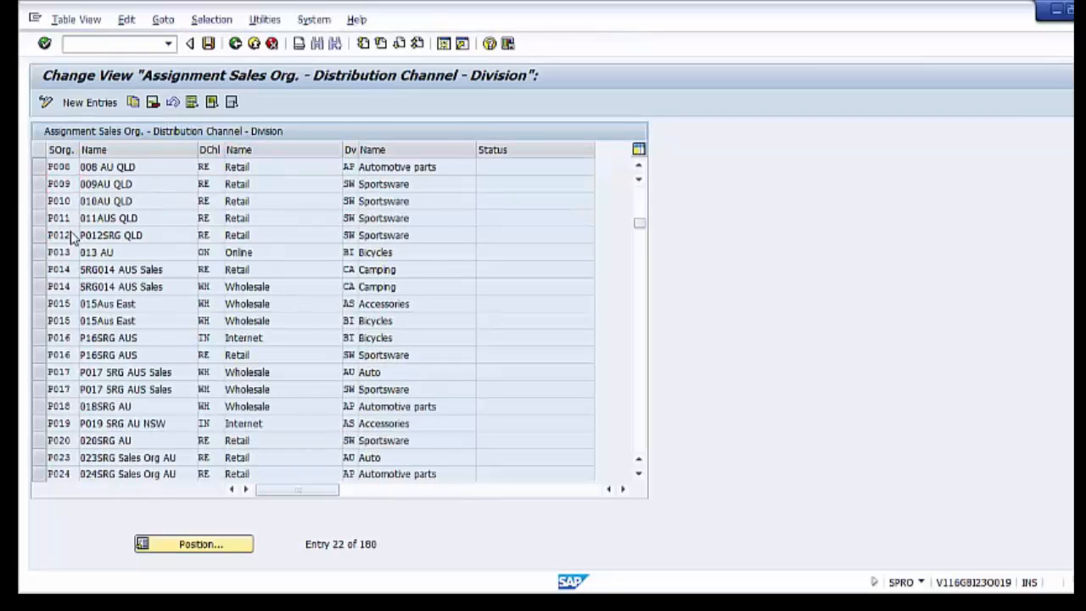
scroll(71, 234, "down", 9)
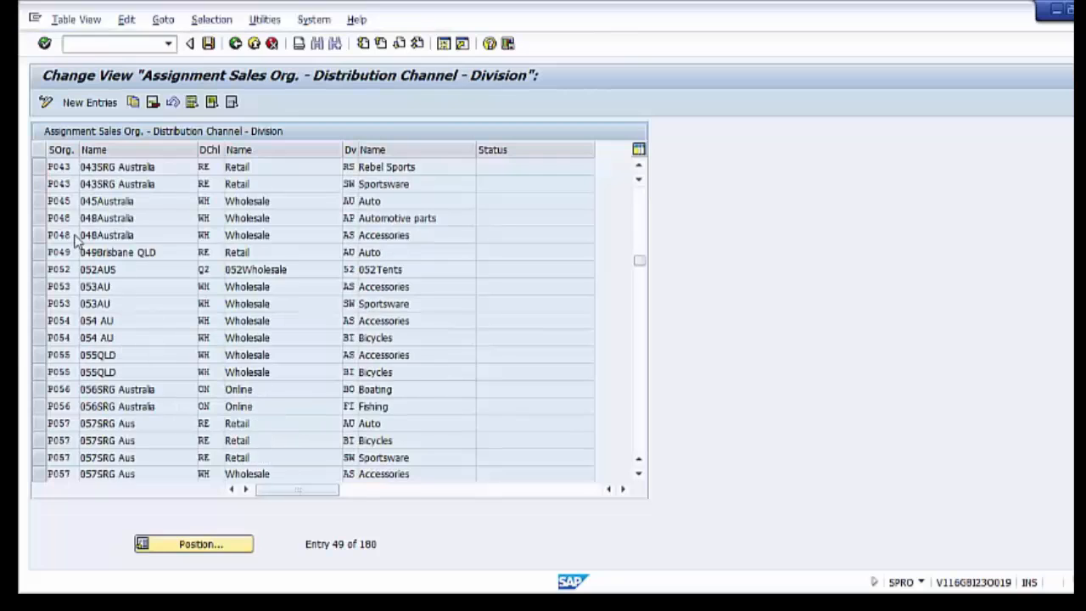
scroll(78, 241, "down", 6)
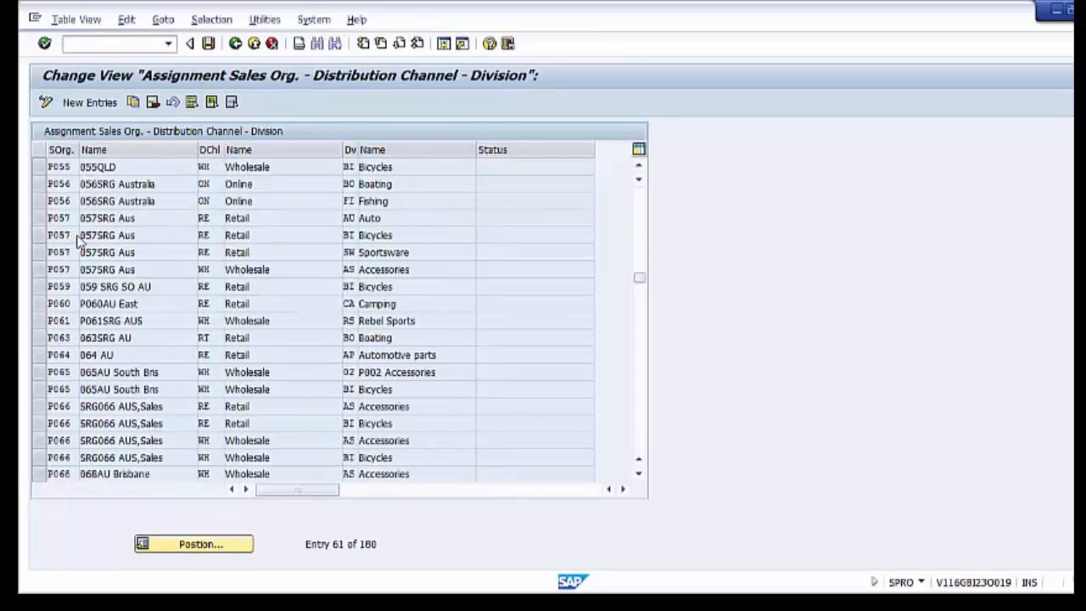
scroll(79, 241, "down", 4)
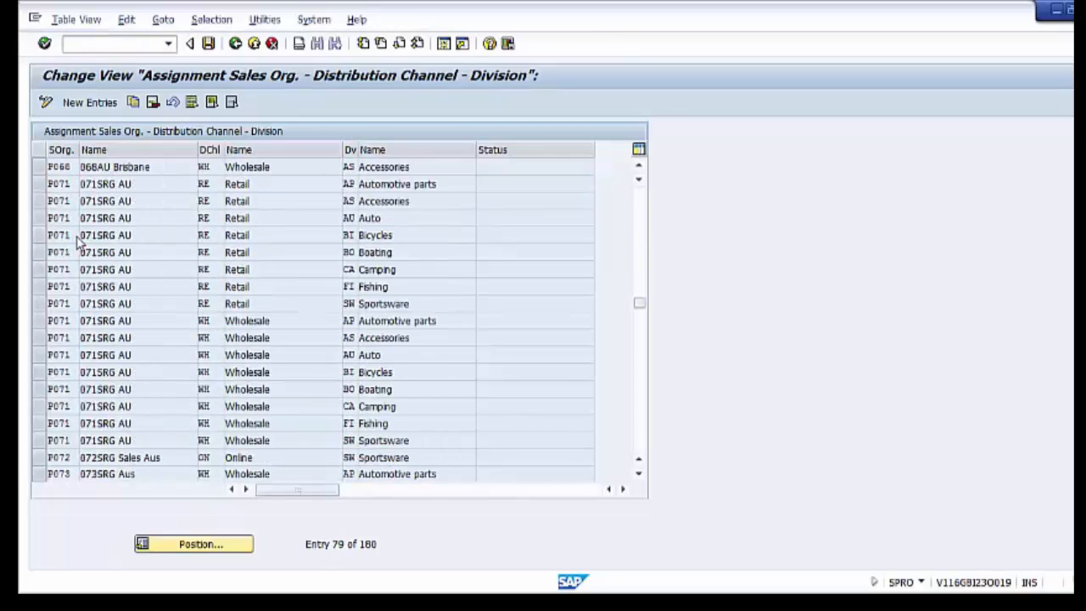
scroll(78, 241, "down", 10)
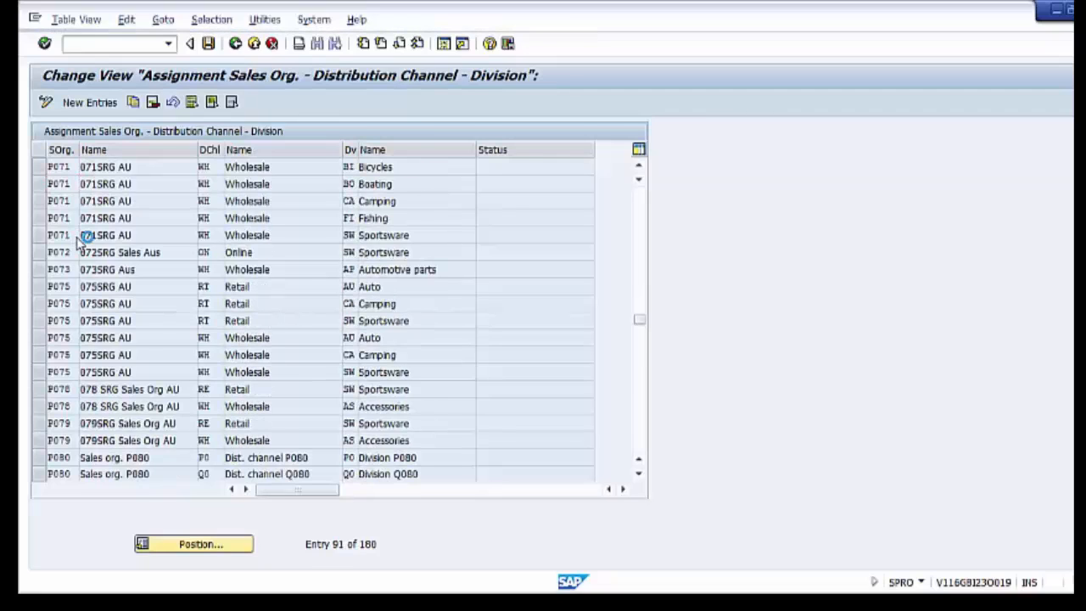
scroll(78, 241, "down", 10)
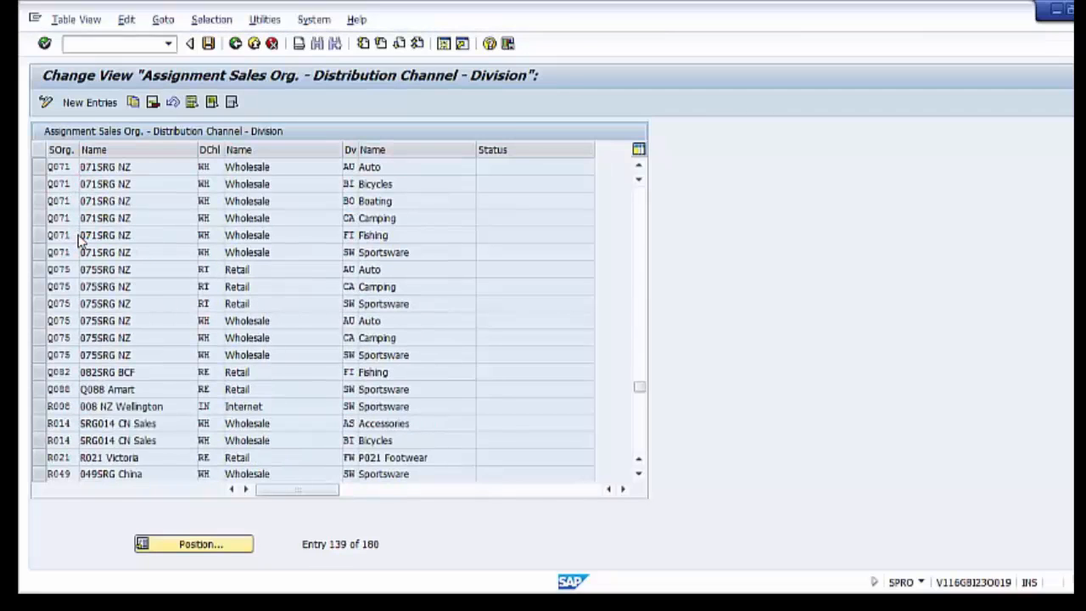
scroll(82, 239, "down", 4)
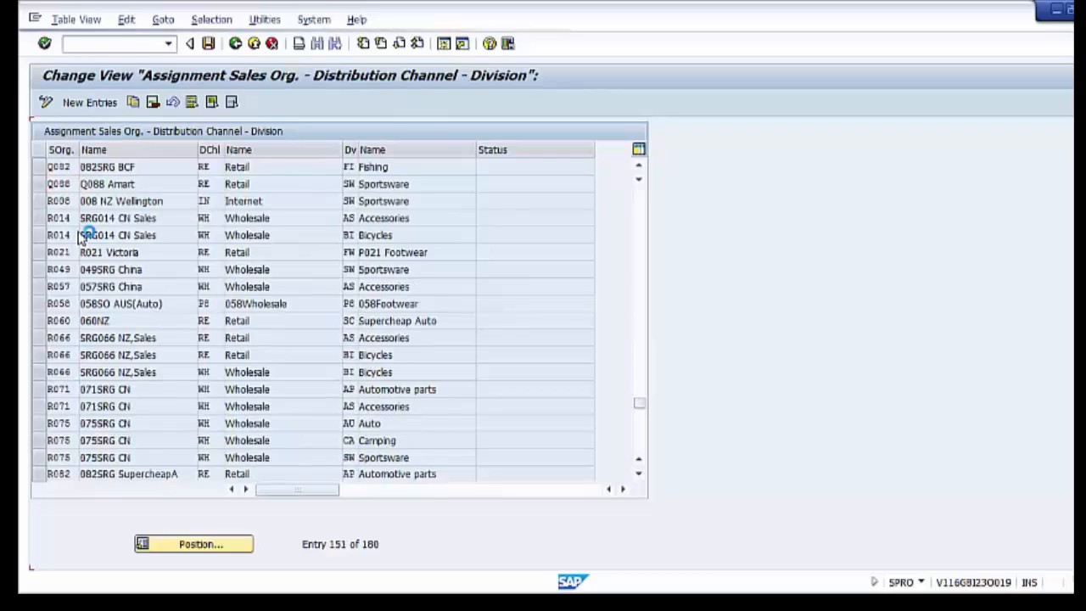
scroll(85, 235, "down", 1)
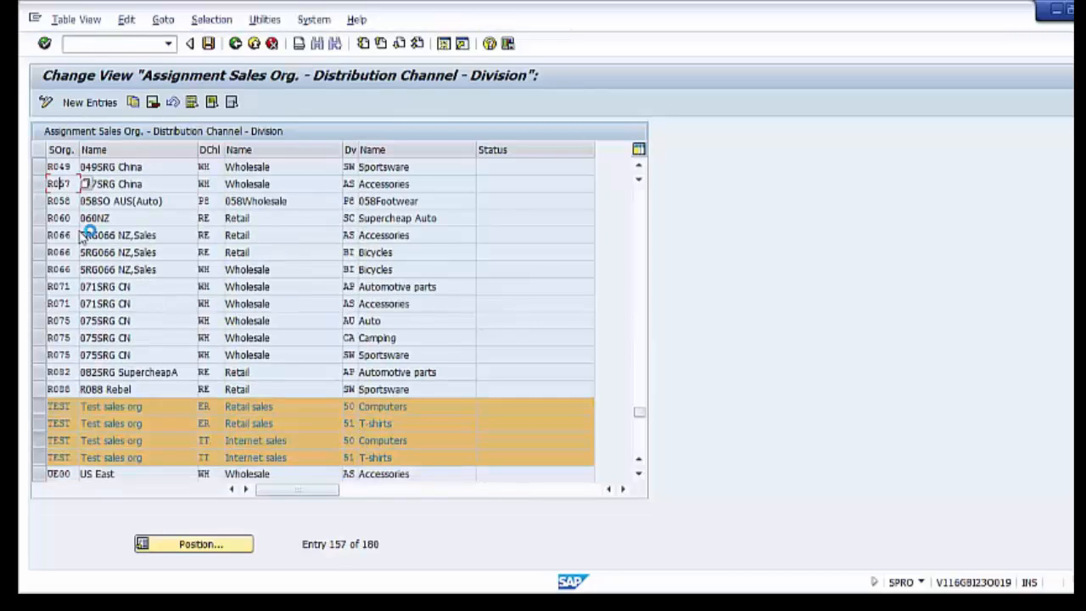
Deselect and reselect the four TEST sales area entries in the assignment overview.
left_click(38, 406)
left_click(37, 424)
left_click(37, 441)
left_click(36, 458)
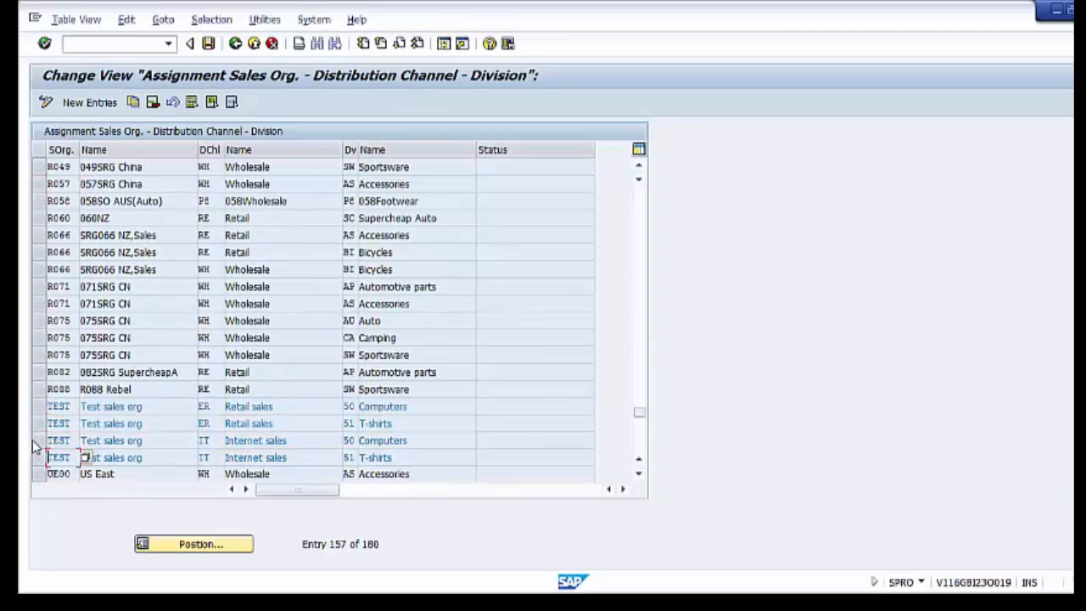
left_click(37, 440)
left_click(38, 457)
left_click(41, 424)
left_click(40, 406)
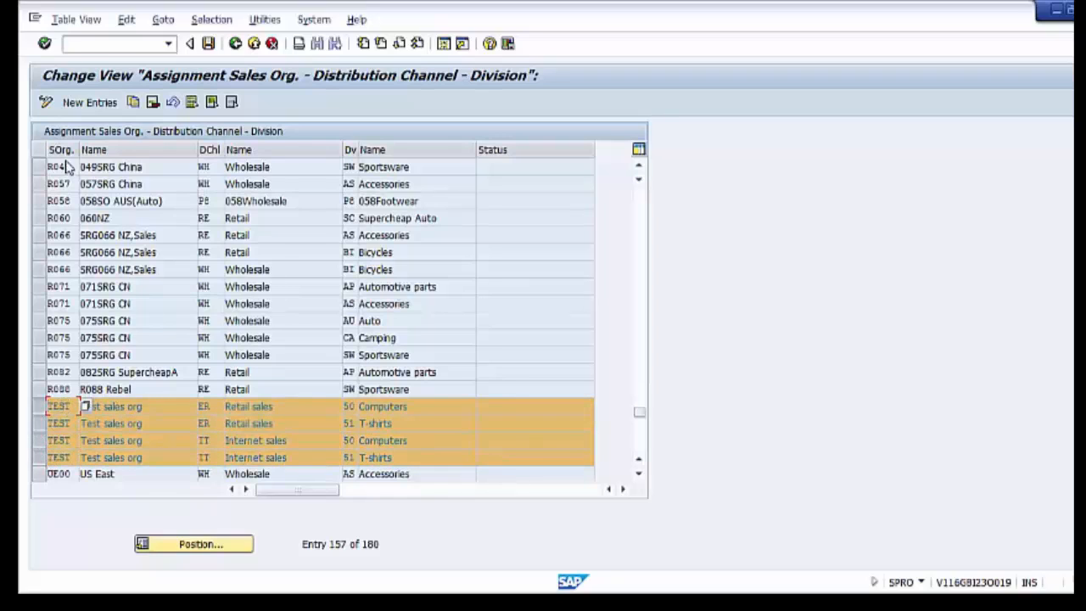
double_click(75, 407)
Exit the sales area assignments and the Implementation Guide back to the Customizing: Execute Project screen.
left_click(254, 45)
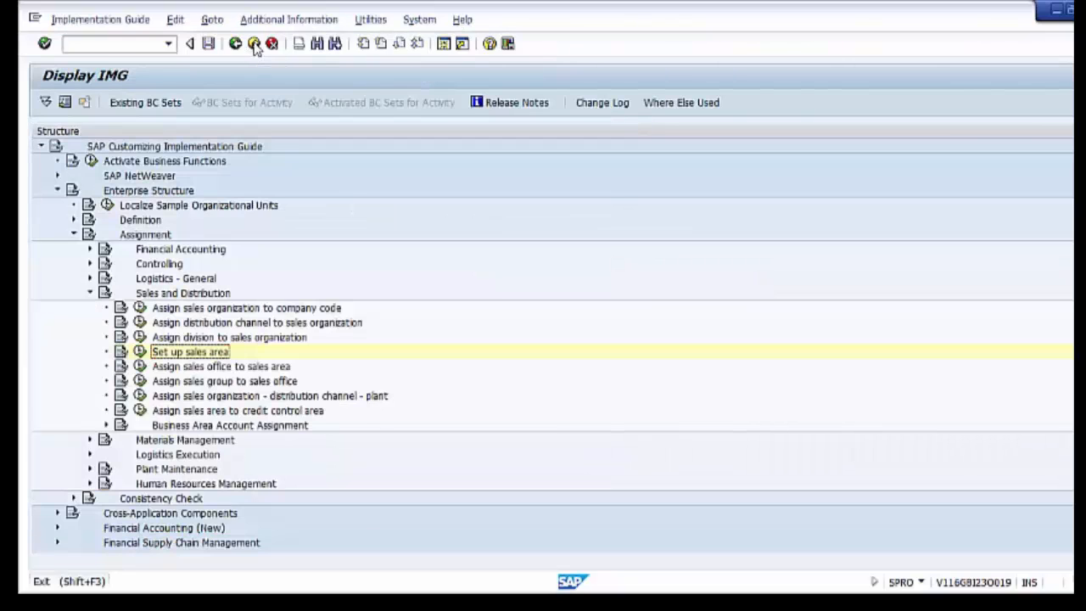
left_click(254, 44)
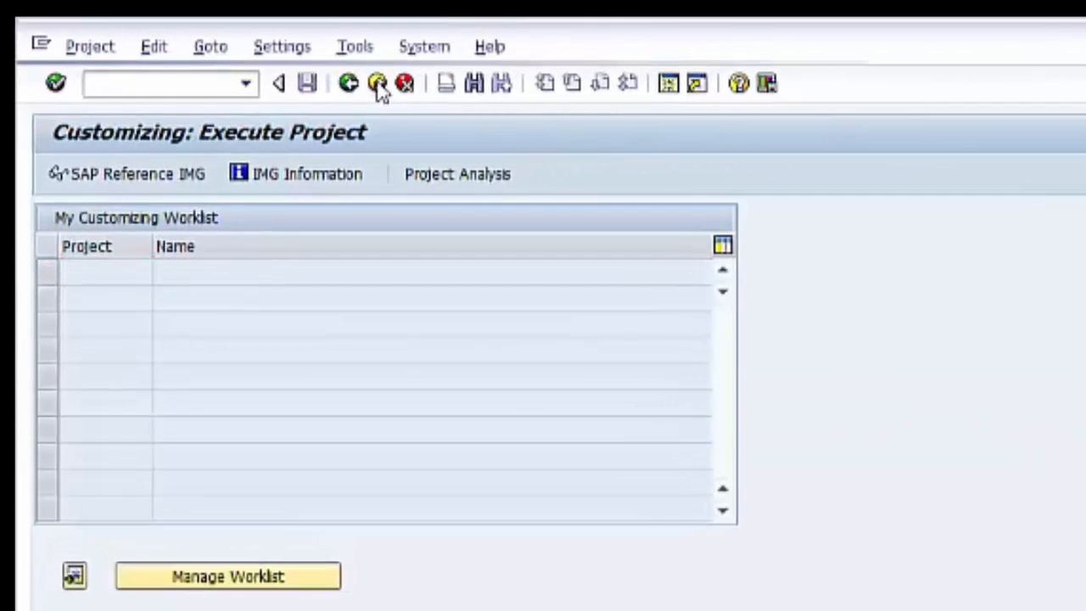
Leave the project screen, start transaction spro and open the SAP Reference IMG.
left_click(379, 84)
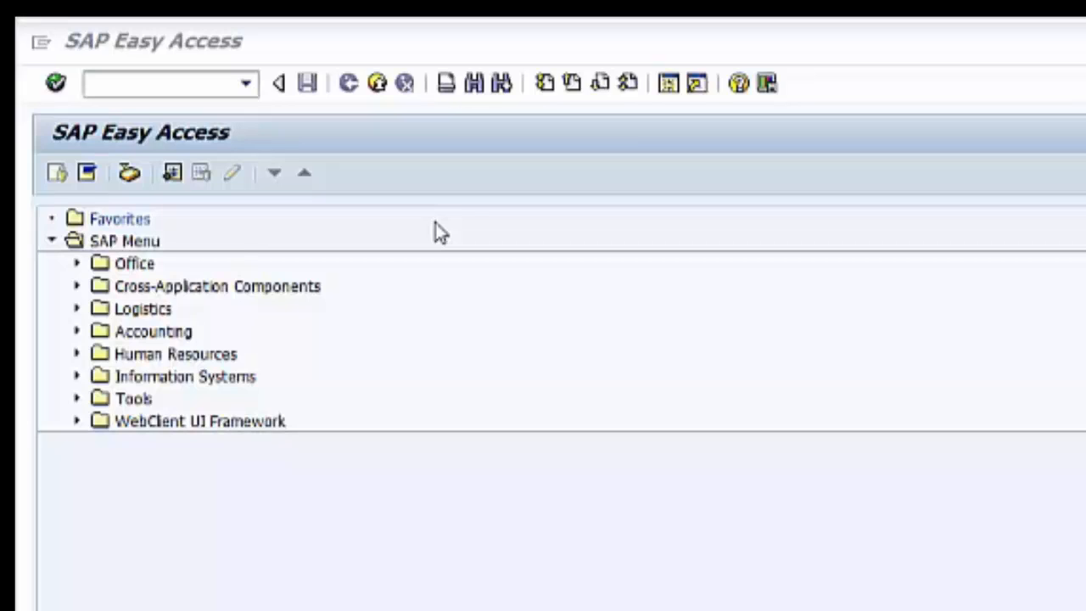
left_click(188, 82)
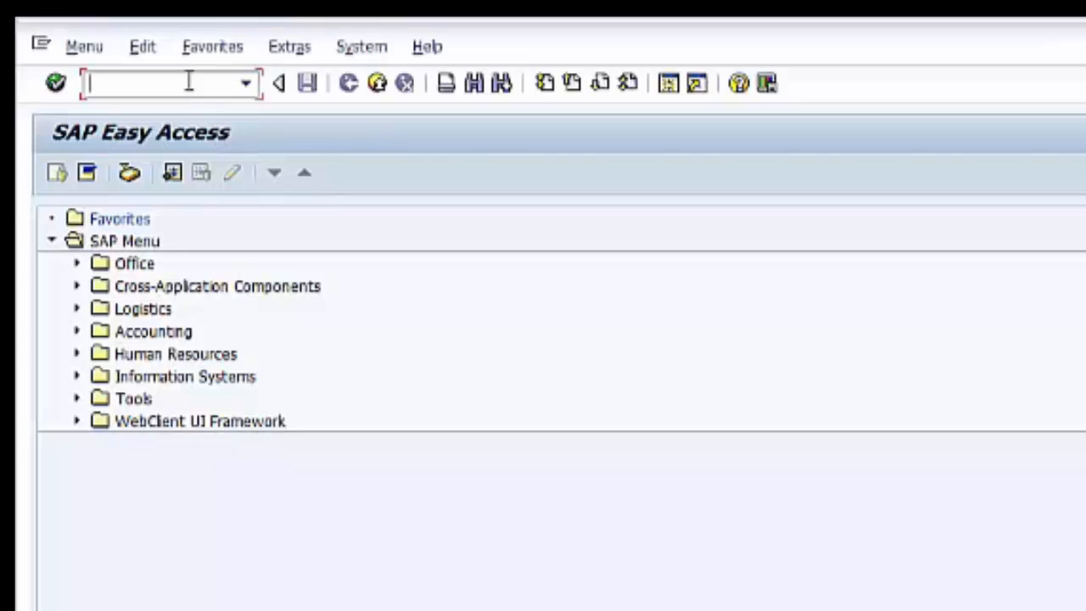
type("spro")
key("Return")
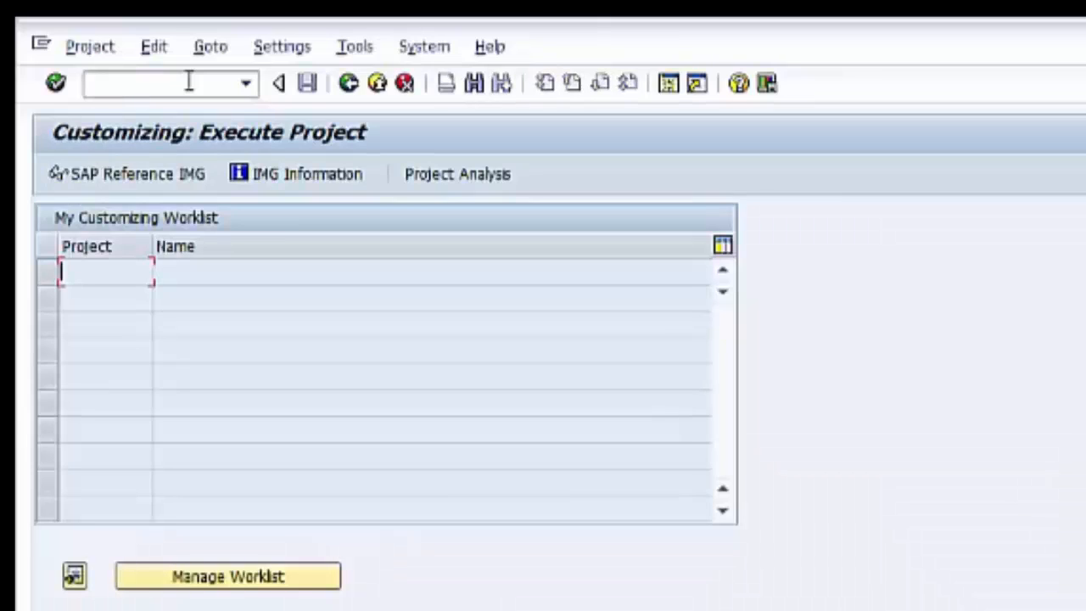
left_click(124, 174)
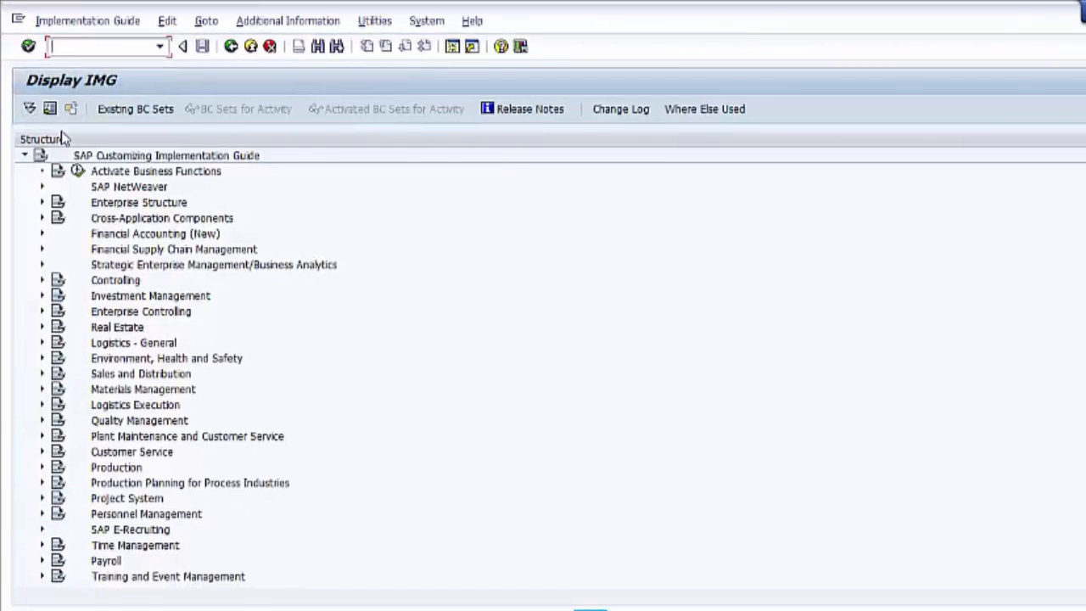
Open the Maintain sales office activity from the Sales and Distribution definitions within Enterprise Structure.
left_click(41, 202)
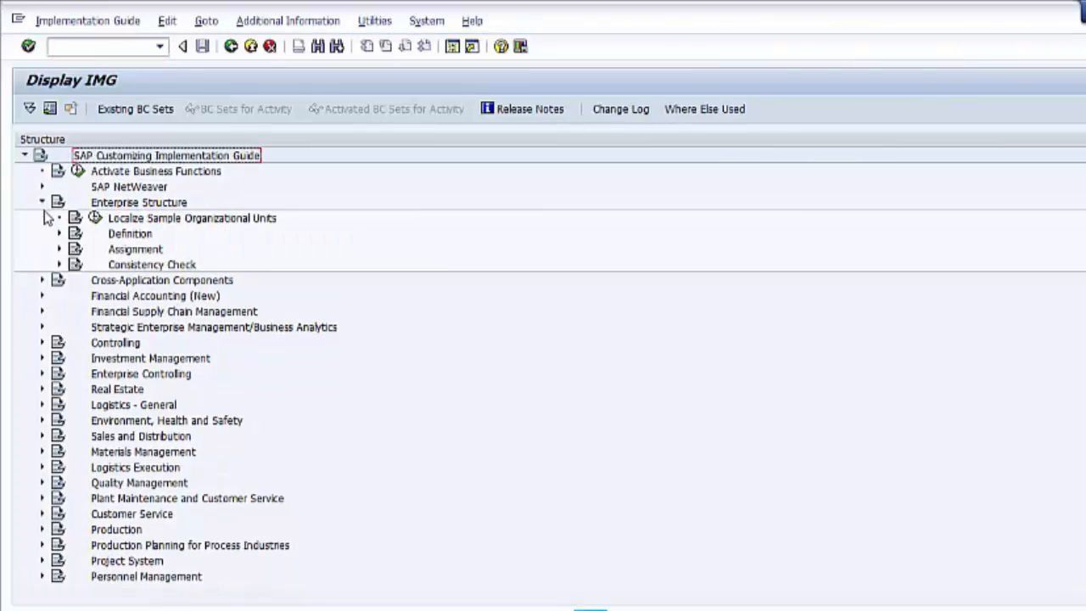
left_click(59, 234)
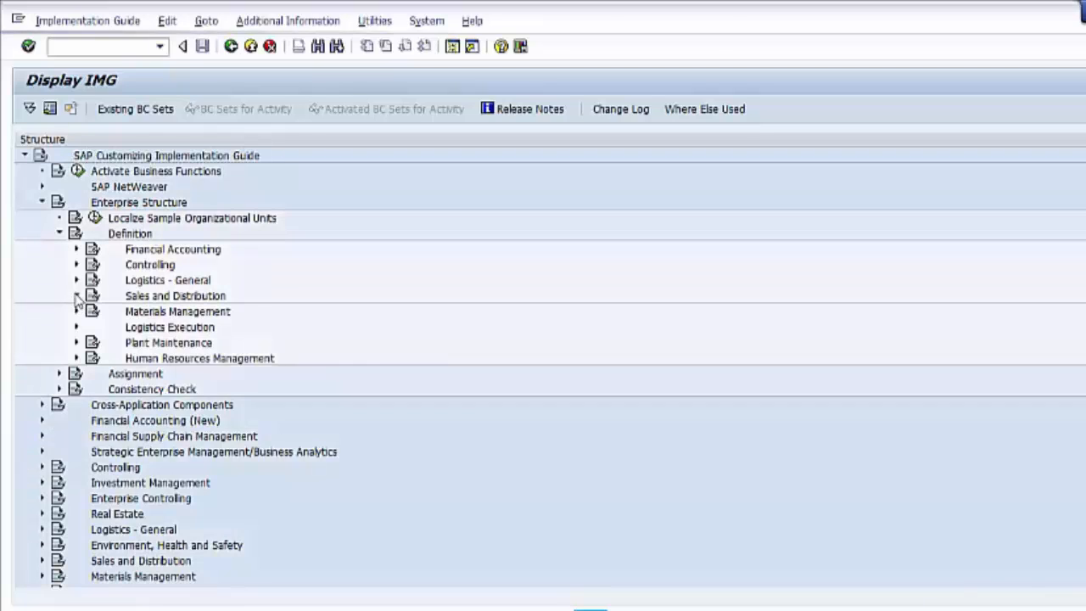
left_click(76, 296)
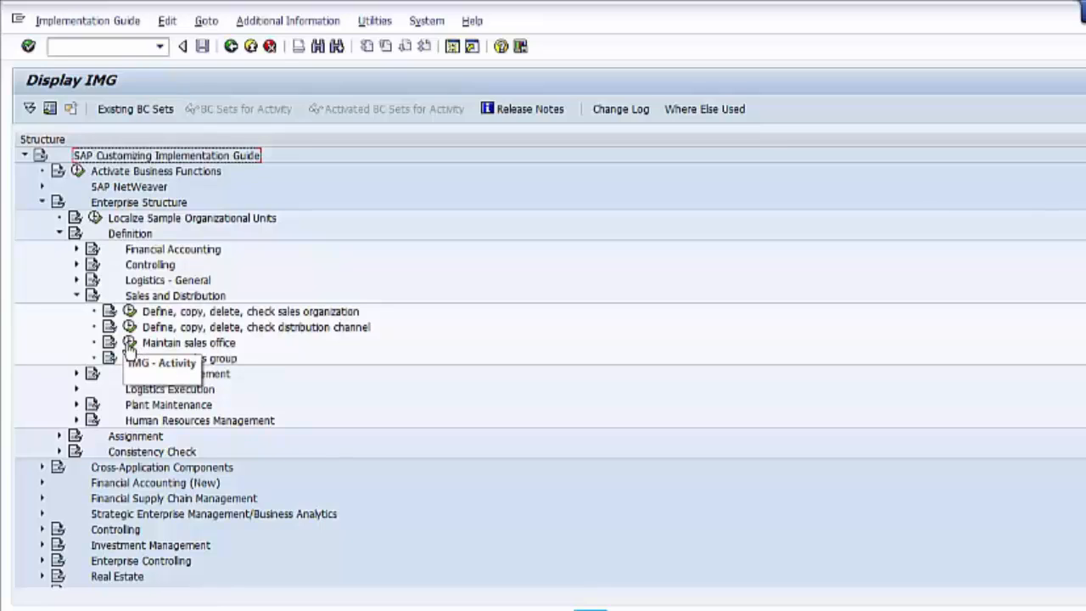
left_click(129, 343)
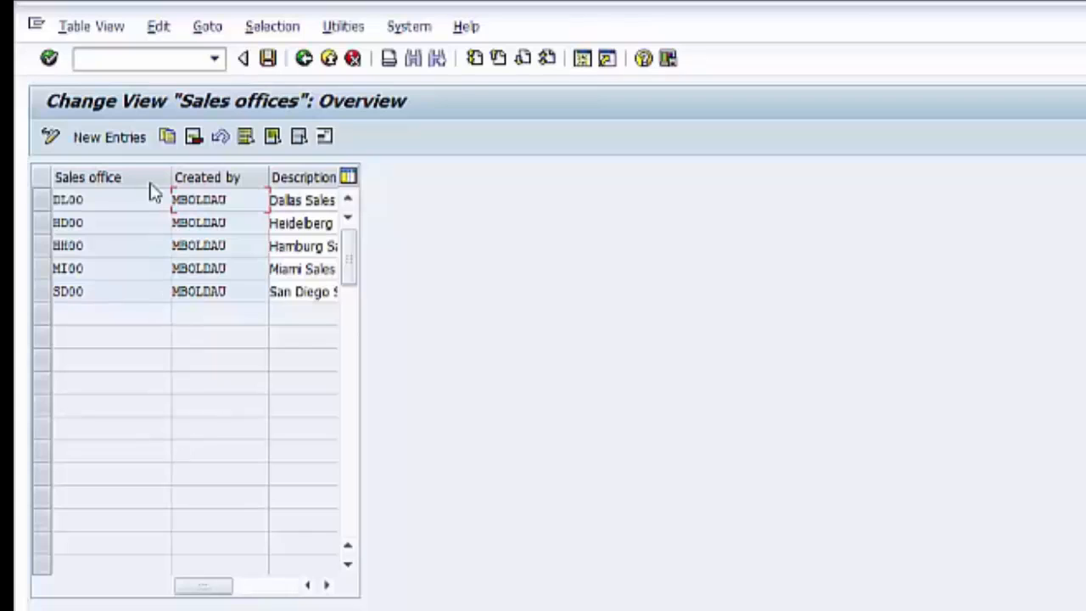
Create a new sales office entry SOFF with the description "TEST sales office".
left_click(129, 138)
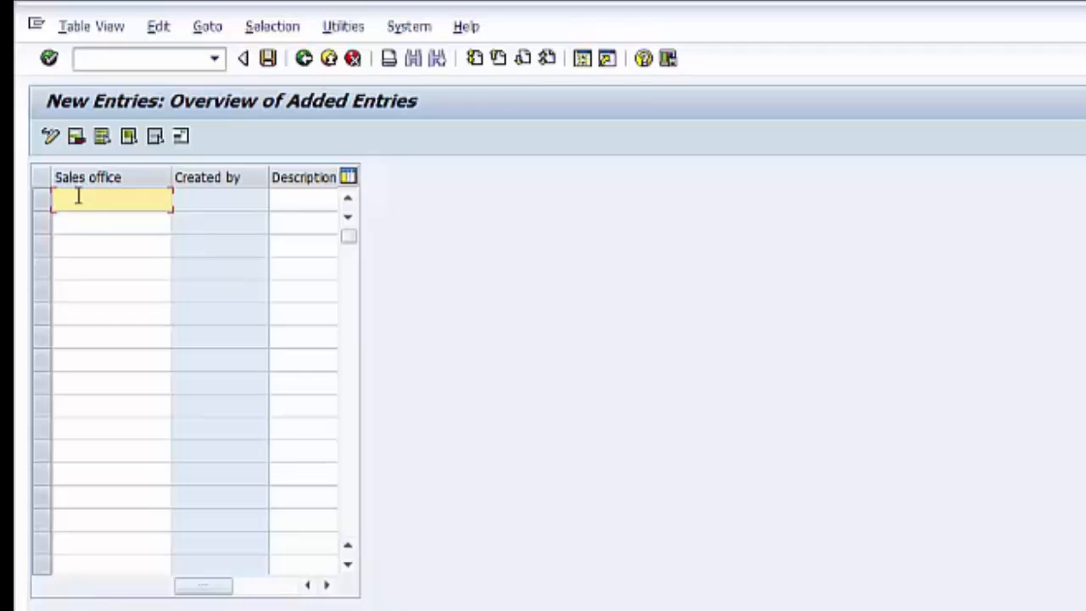
left_click(296, 199)
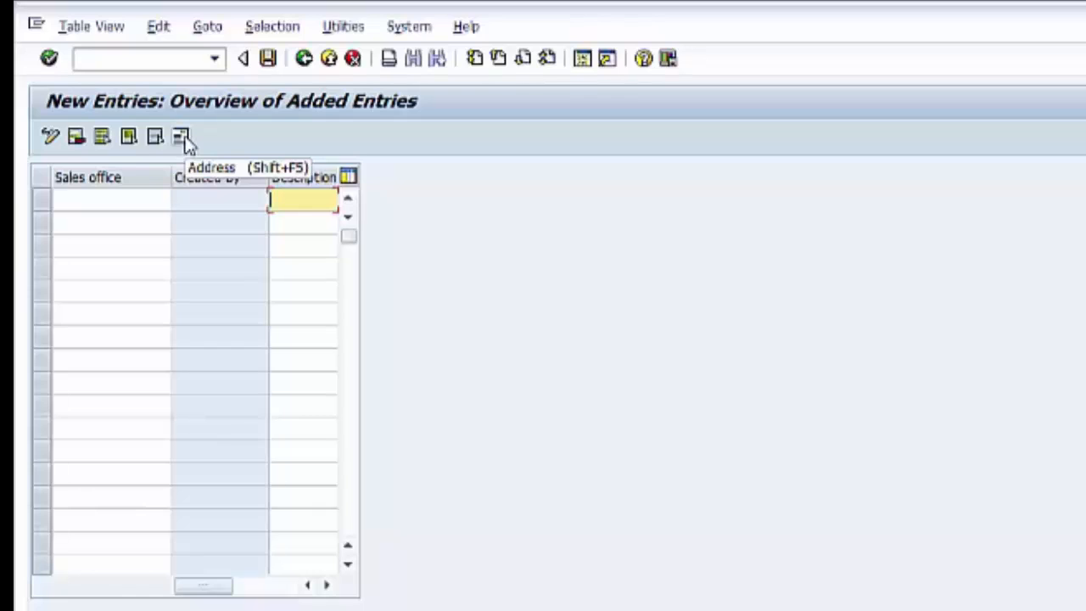
left_click(97, 199)
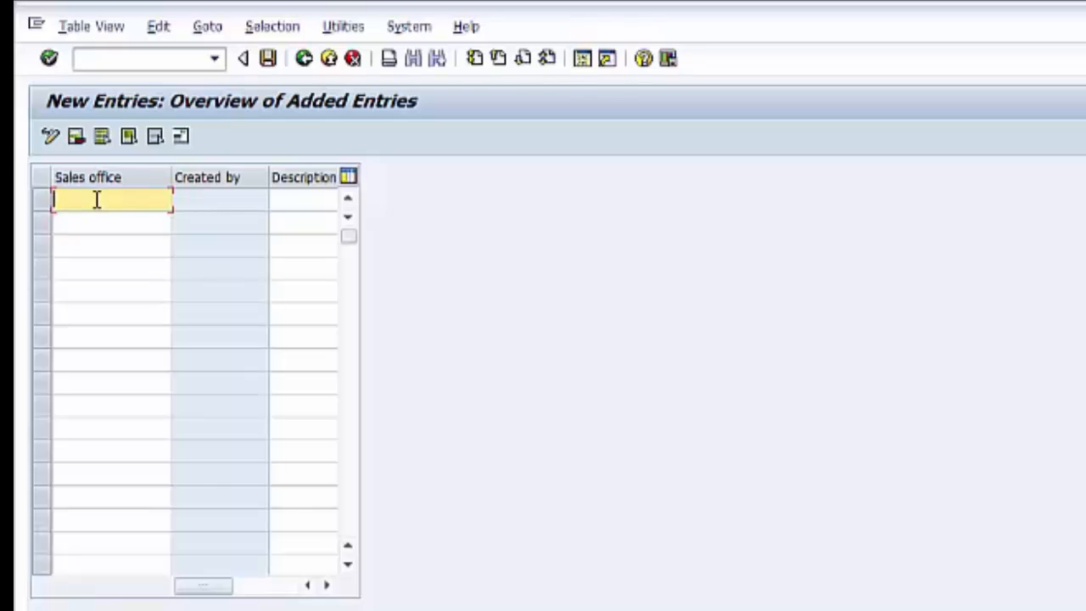
type("sdff")
left_click(313, 202)
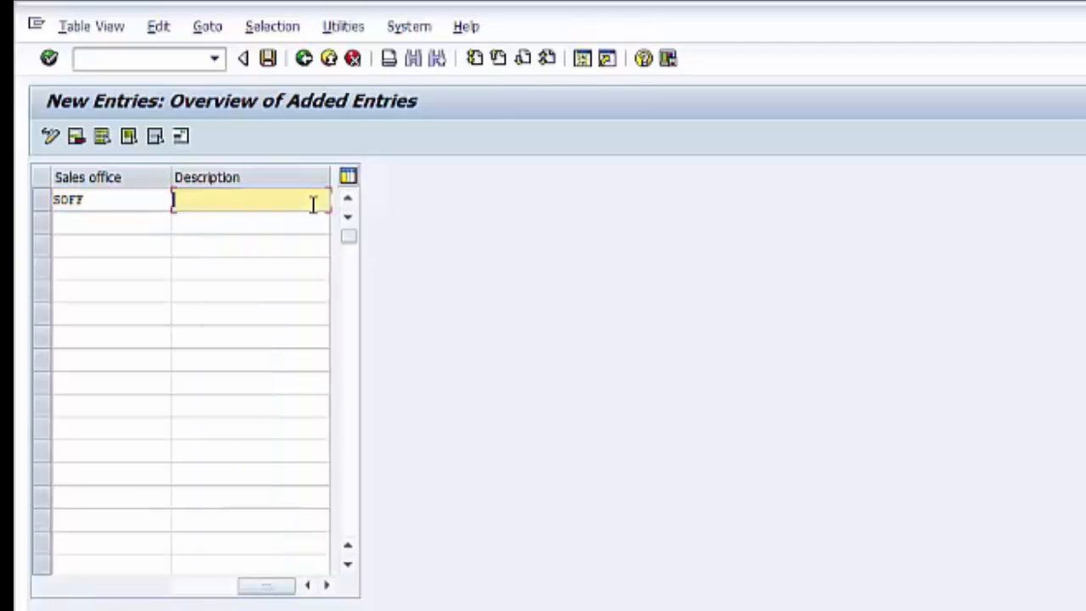
type("TEST sales o")
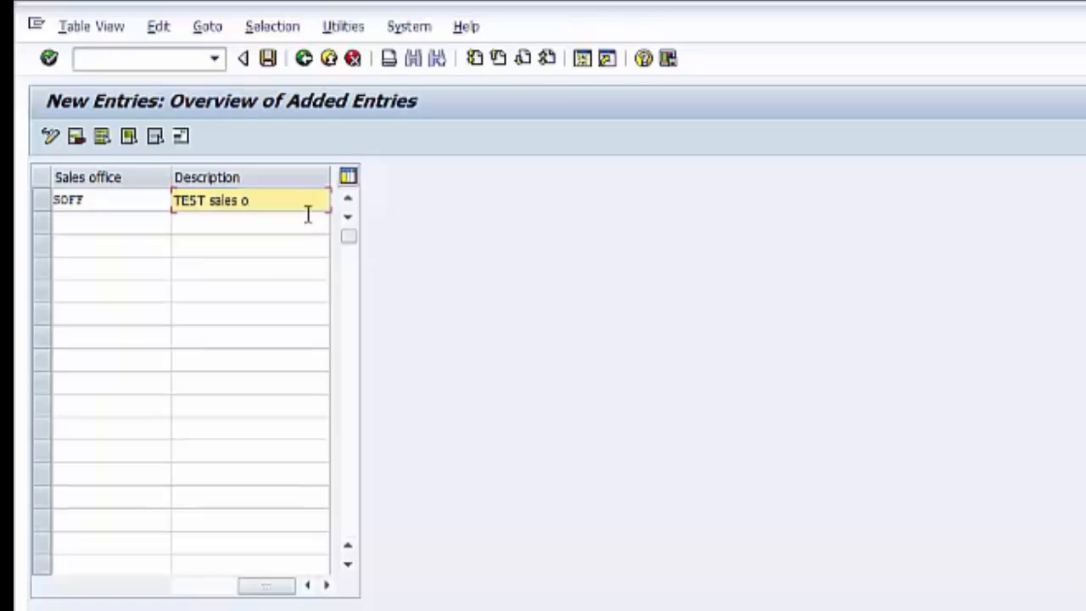
type("ffice")
key("Return")
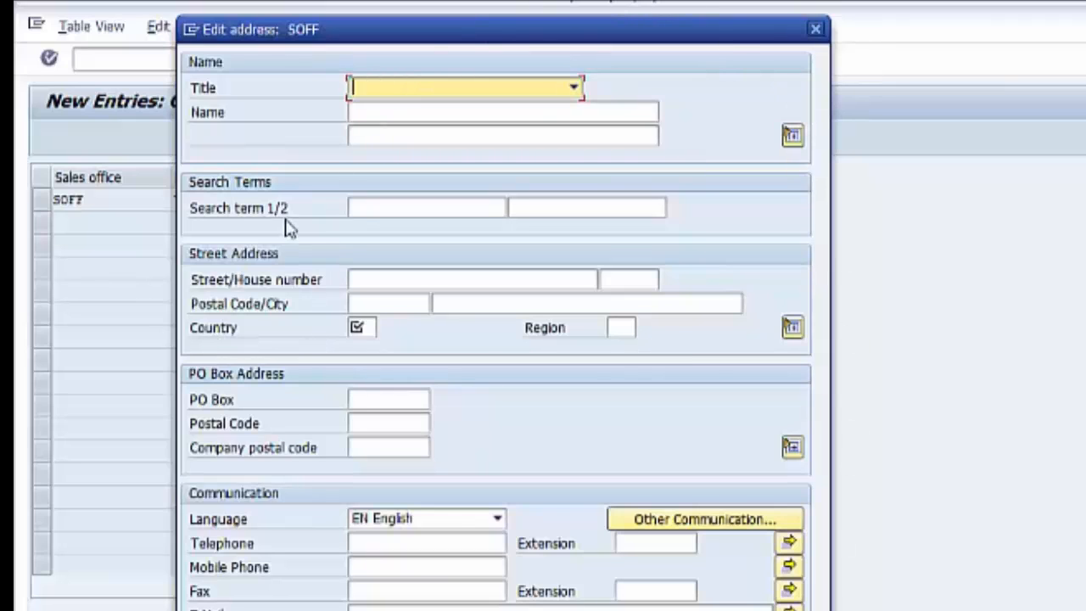
In the address of sales office SOFF, enter the name "TEST sales office" and search term TEST.
left_click(360, 113)
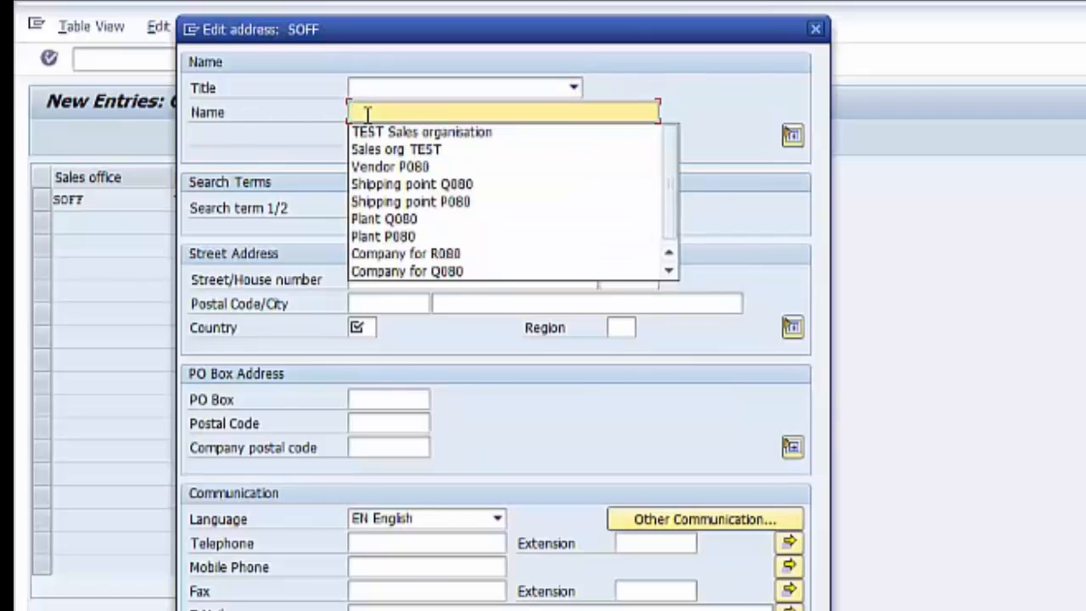
type("TEST sa")
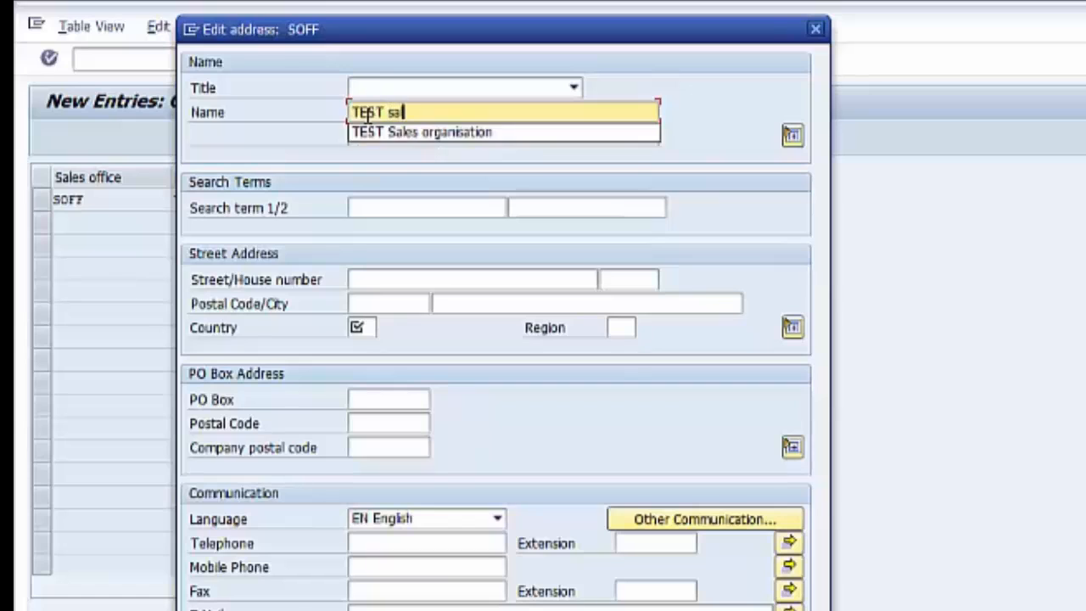
type("les office")
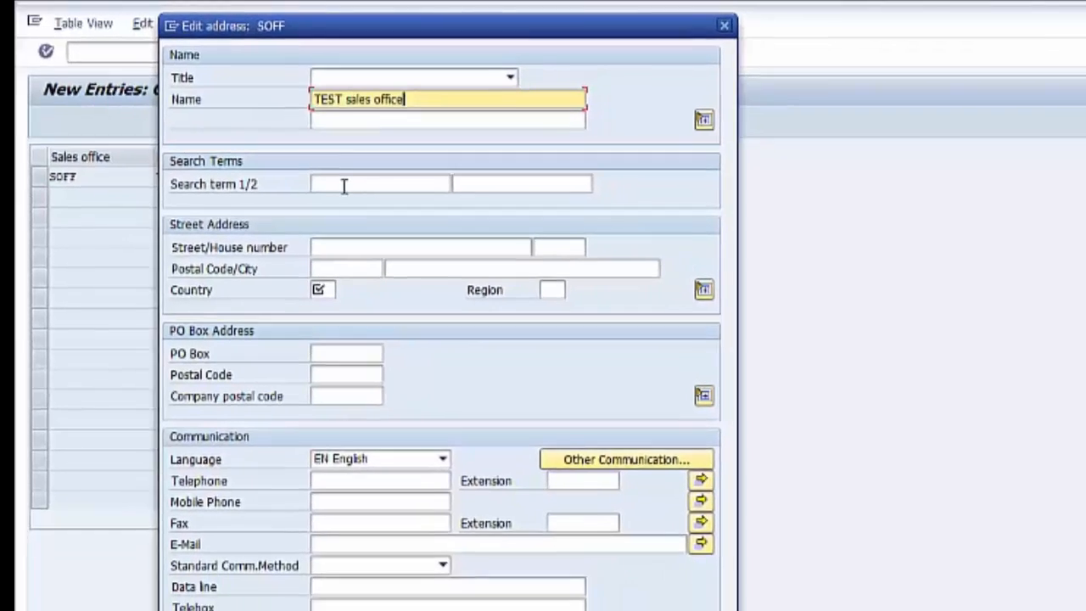
left_click(384, 209)
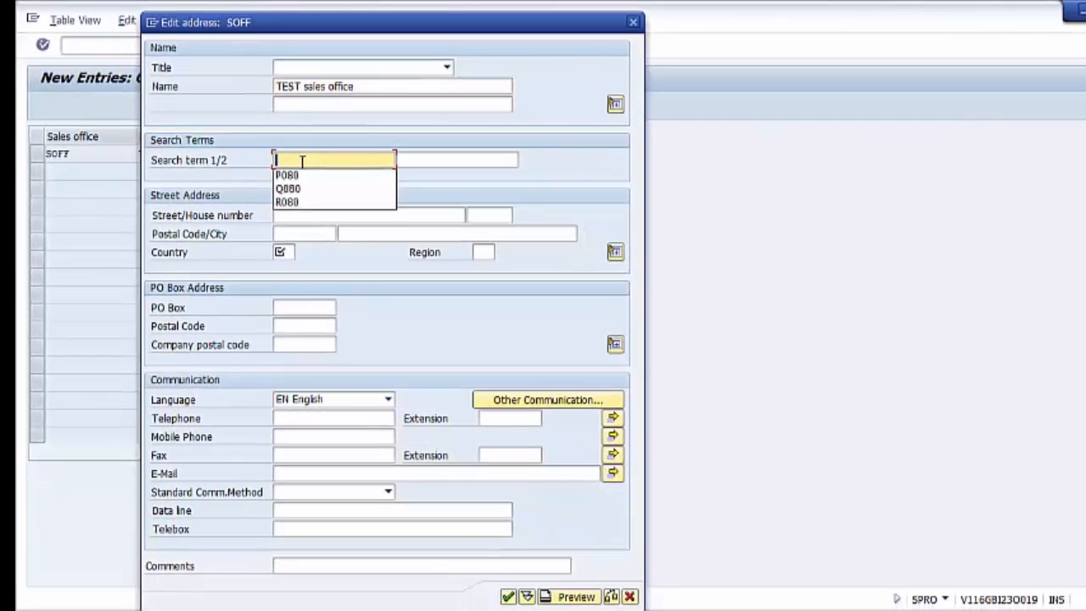
type("TEST")
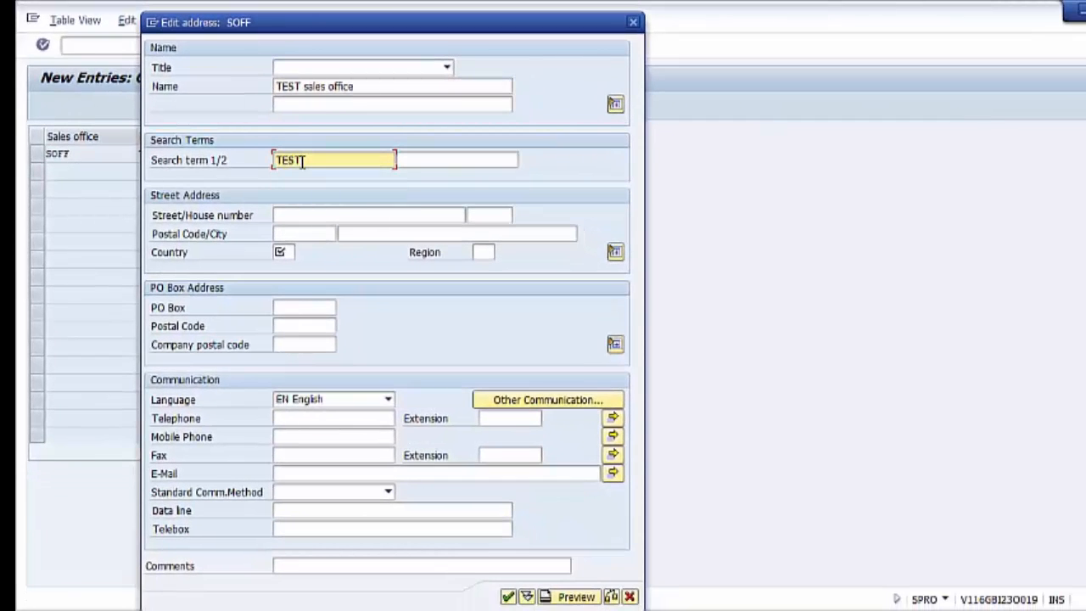
Fill in the street, house number and postal code in the sales office's street address.
left_click(274, 215)
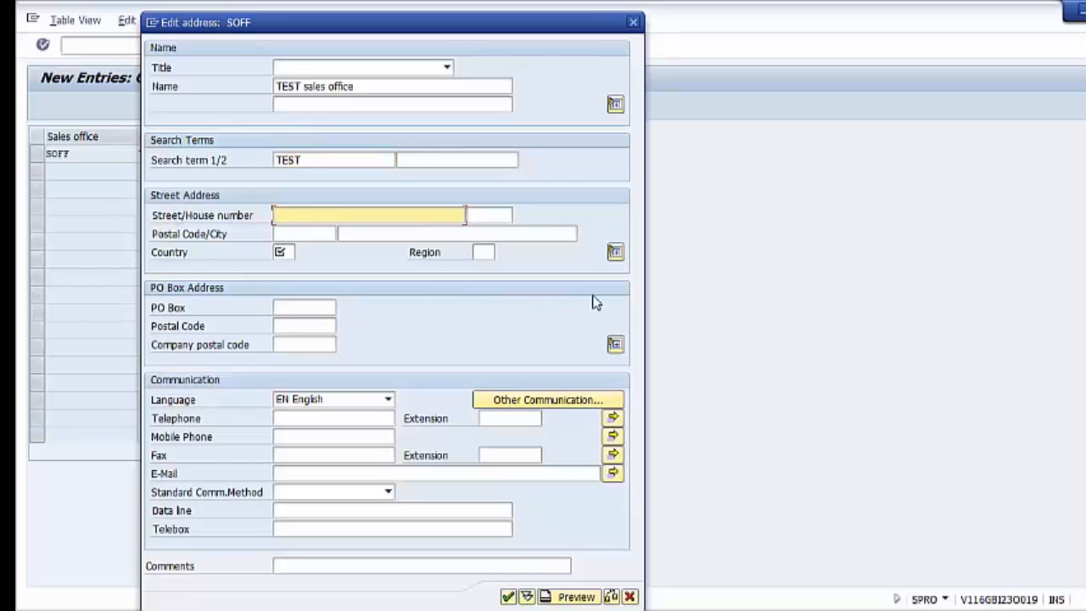
type("Main street")
left_click(484, 215)
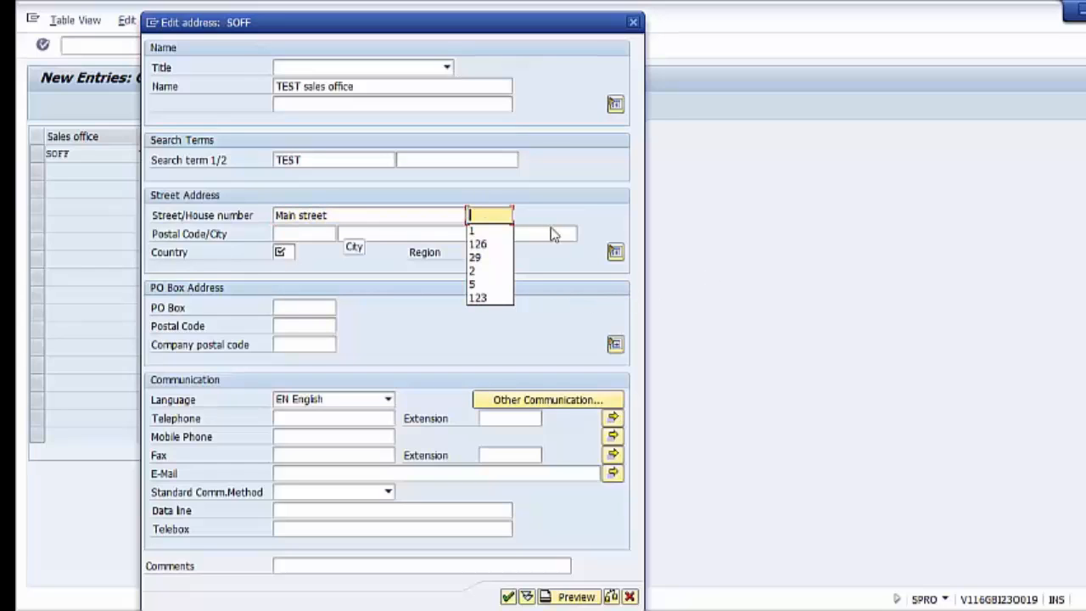
type("125")
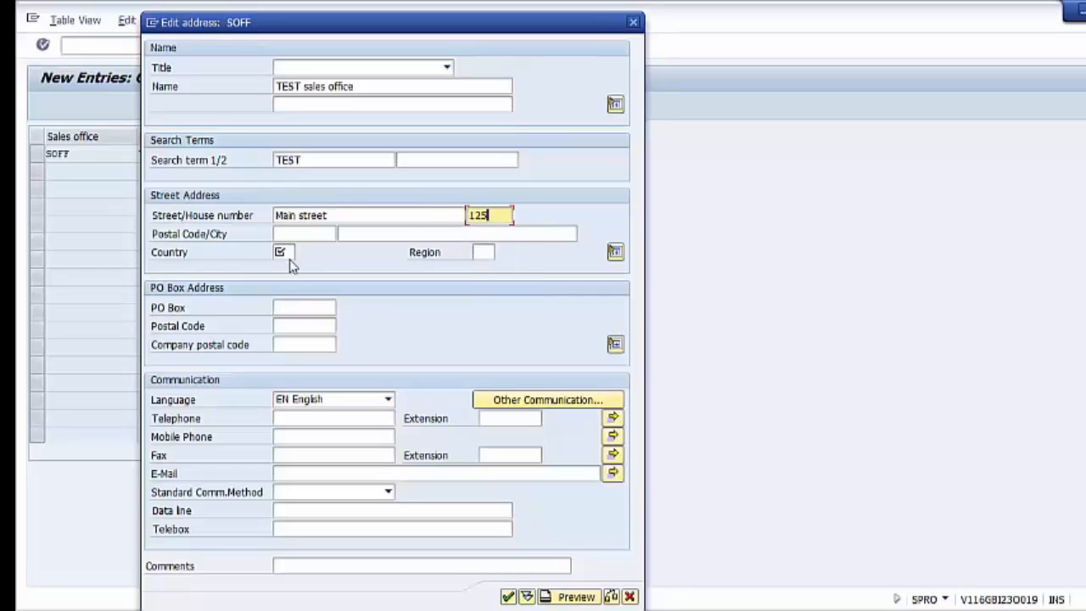
left_click(310, 233)
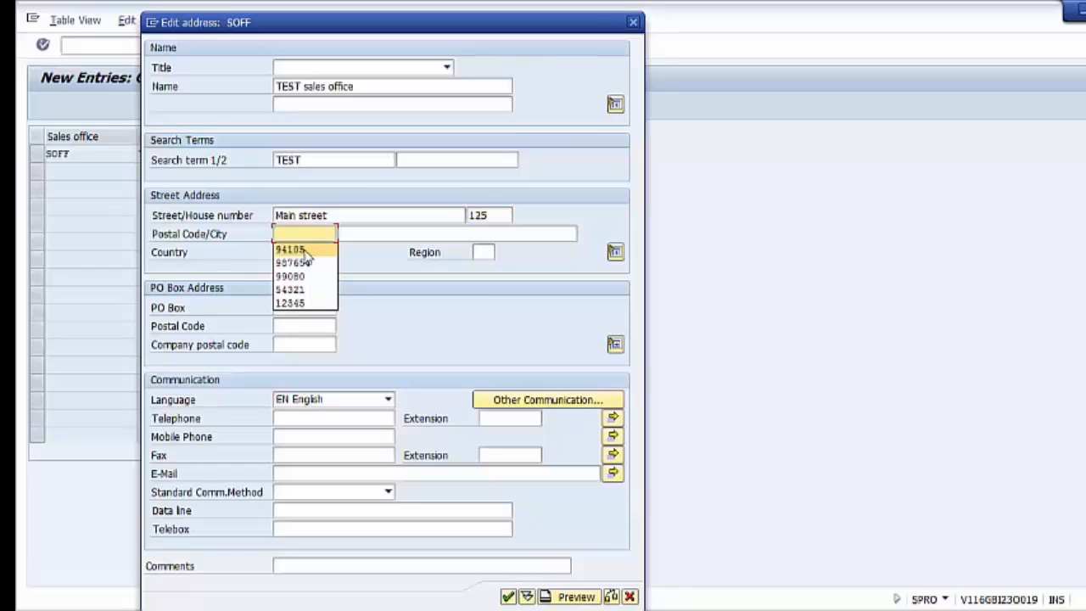
left_click(307, 251)
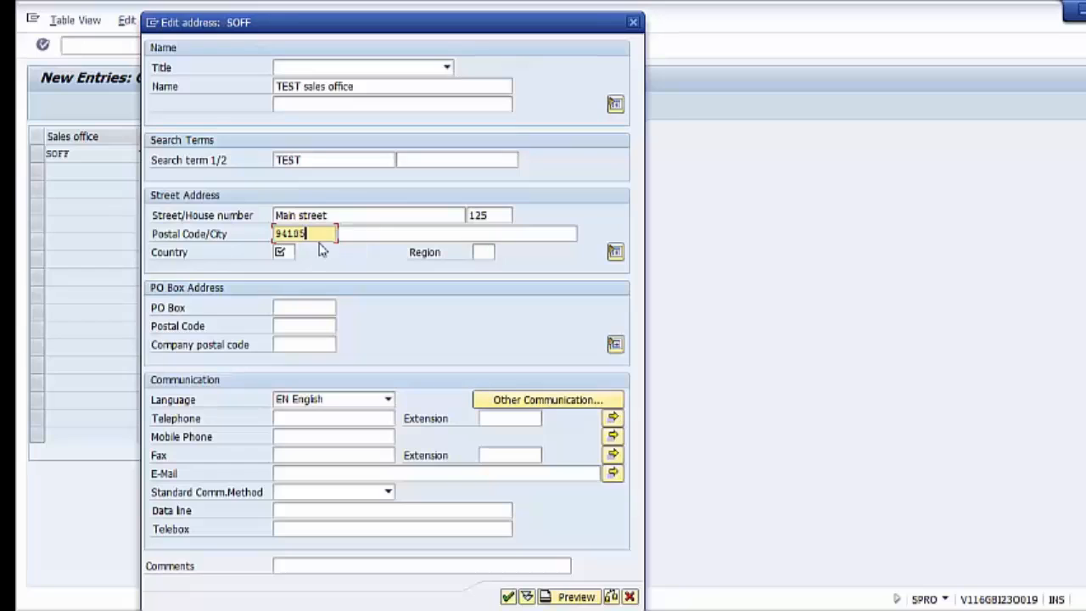
Set the address country to US and region to CA, fill in the city and confirm the address.
left_click(284, 252)
type("US")
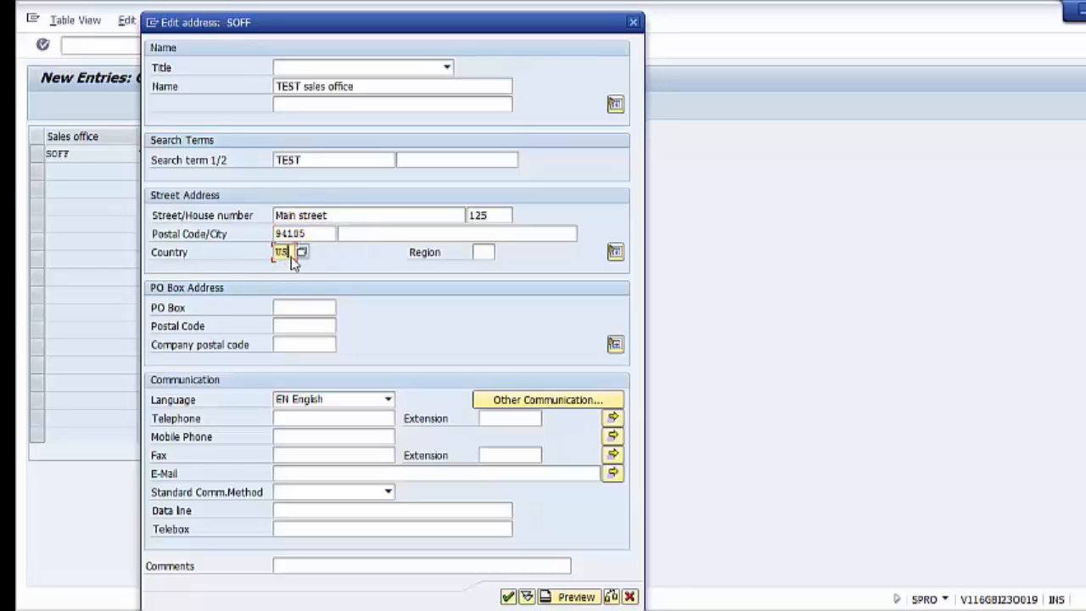
left_click(479, 252)
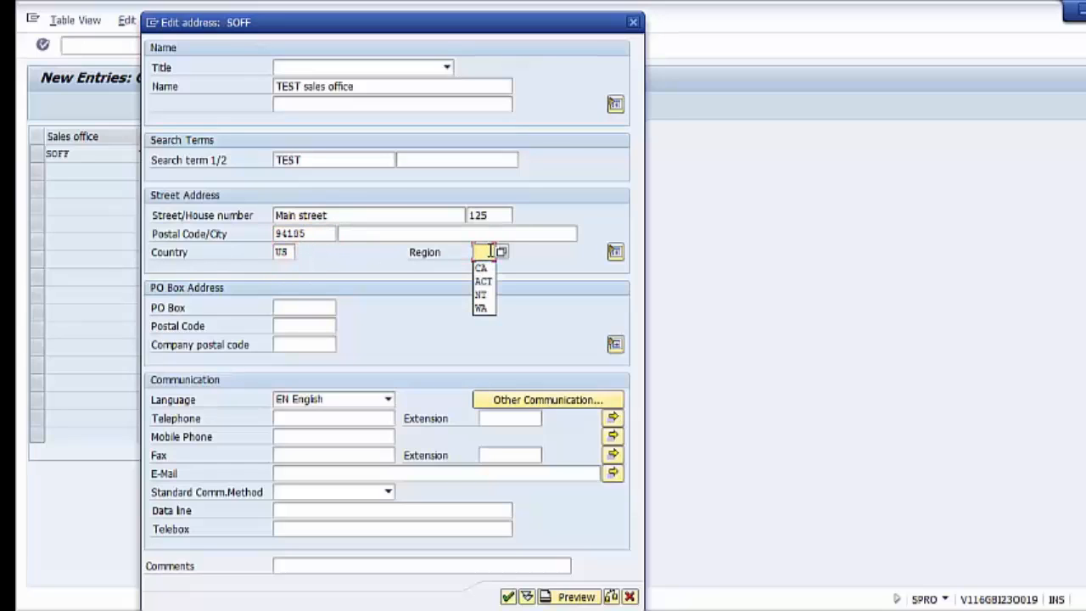
left_click(480, 267)
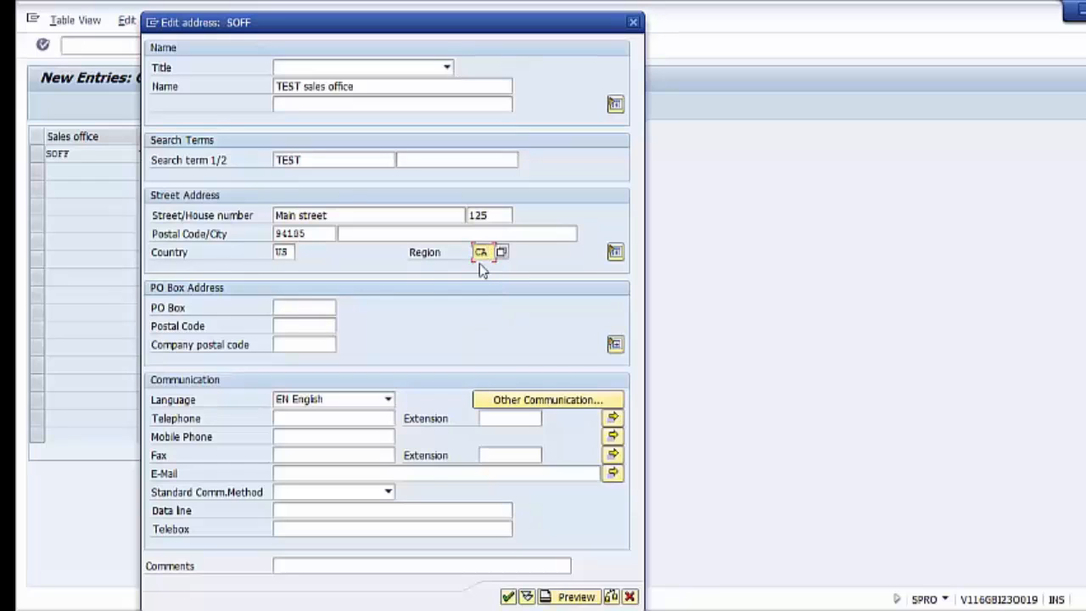
left_click(371, 238)
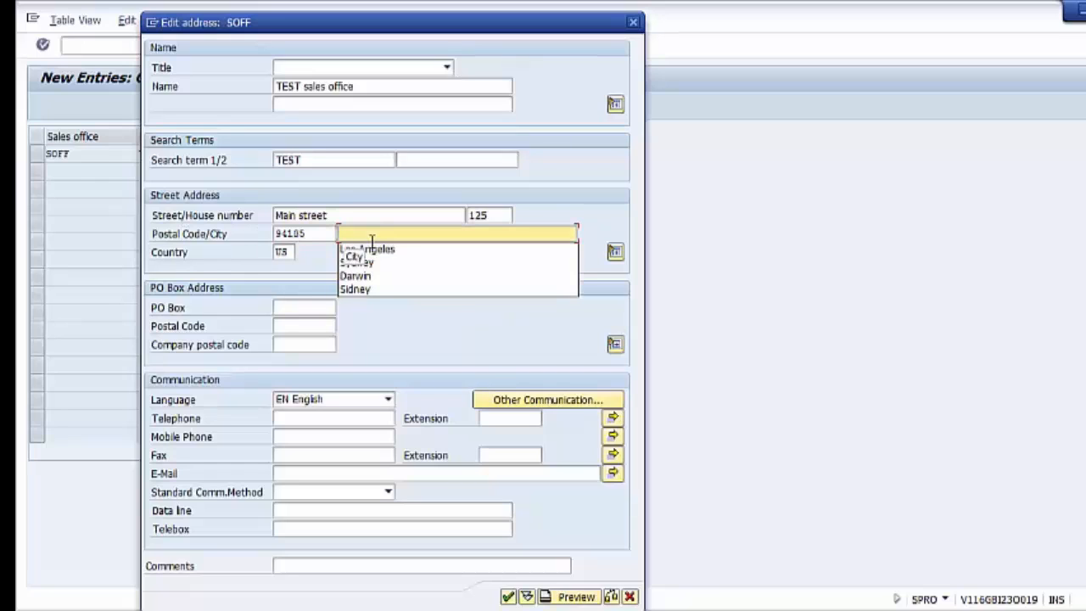
type("Los A")
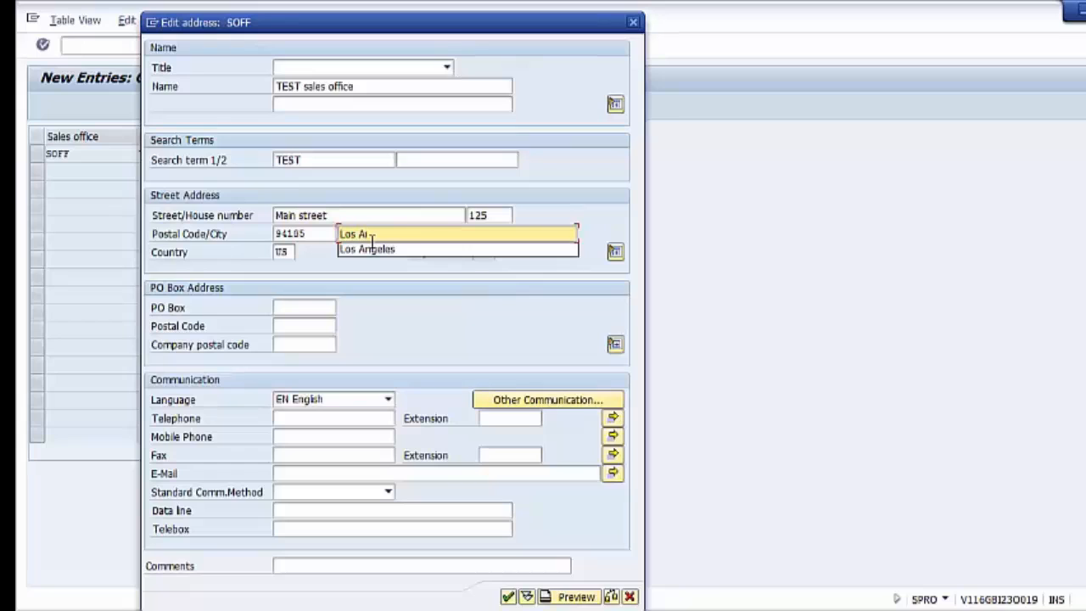
type("ngeles")
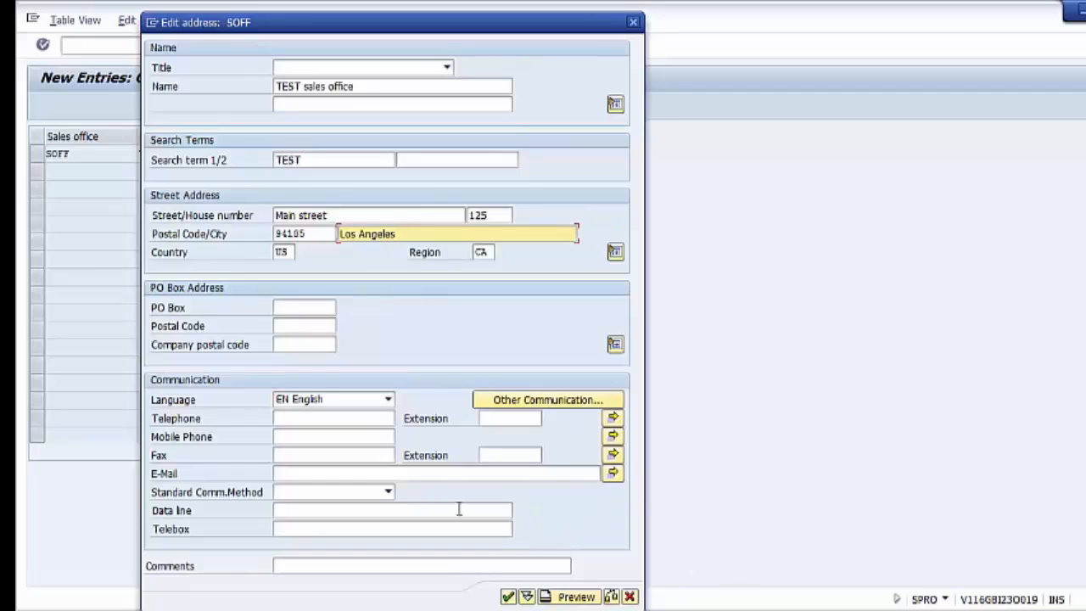
left_click(507, 599)
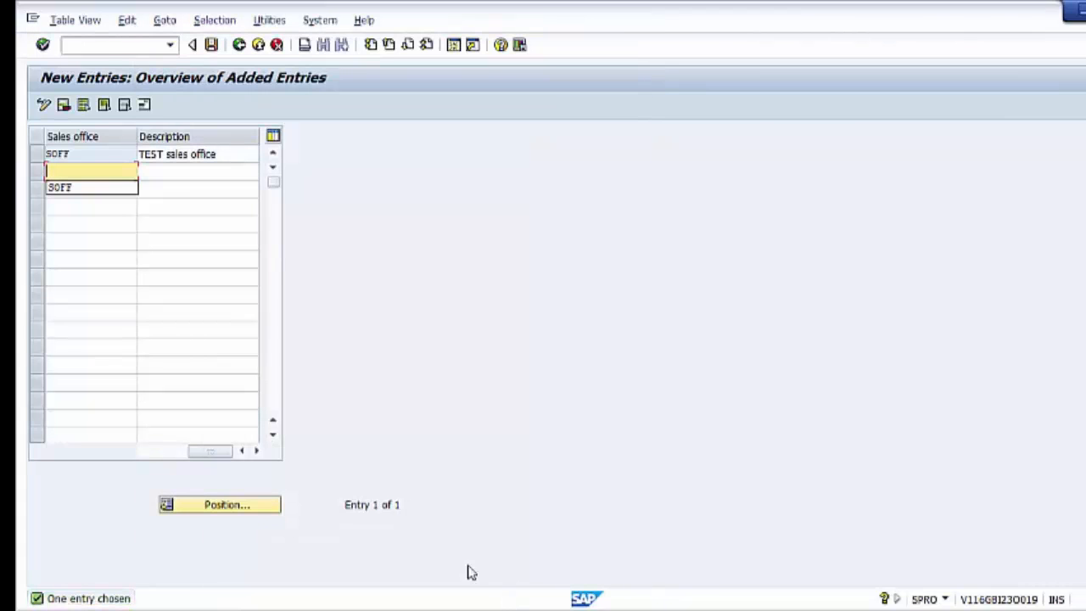
Review the stored address of sales office SOFF and save the new entry.
left_click(36, 155)
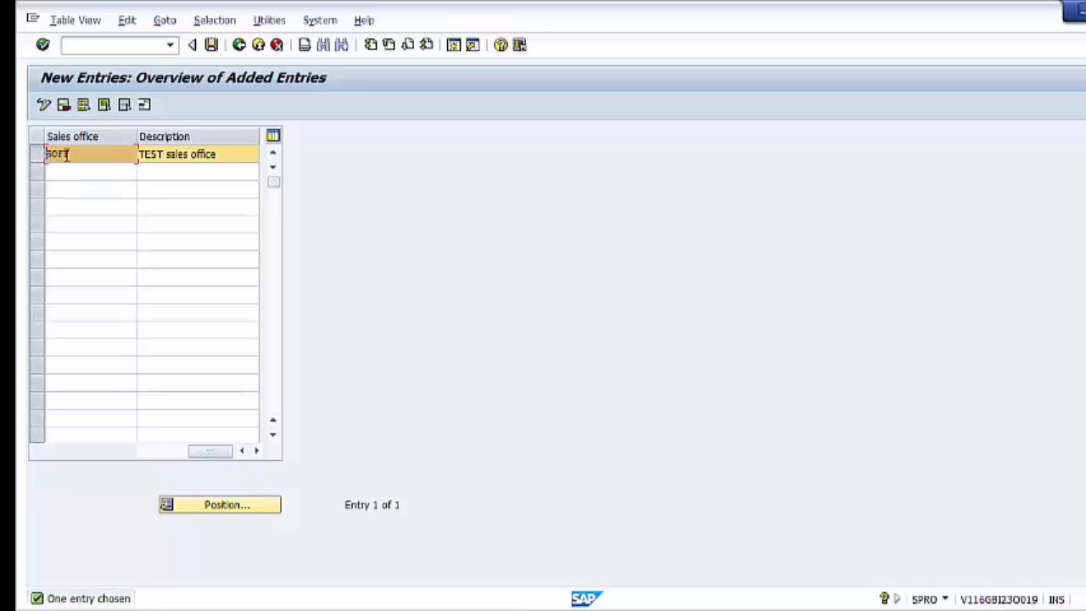
left_click(144, 105)
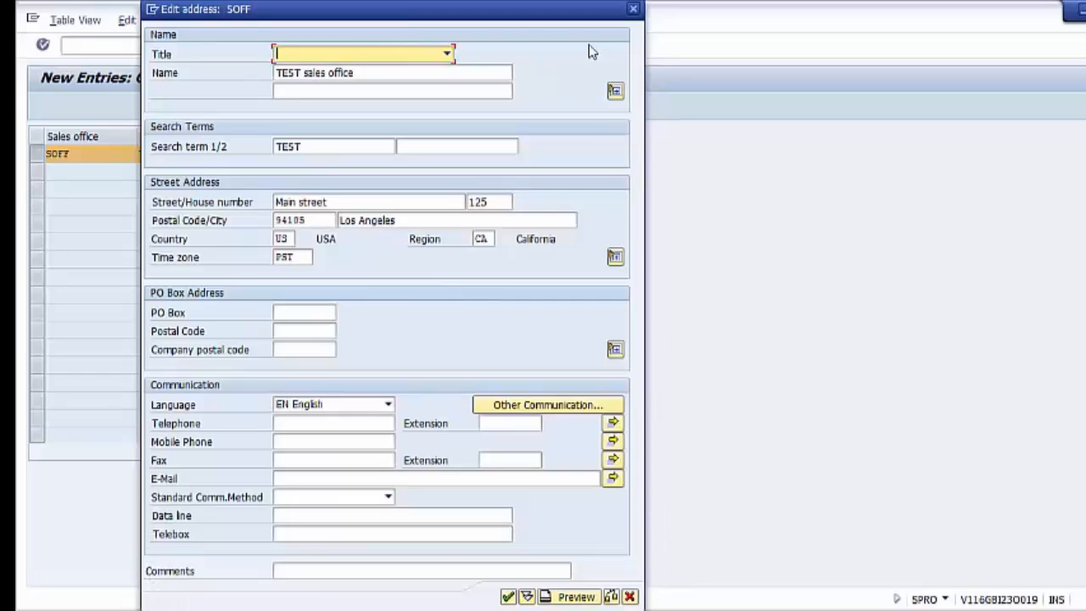
left_click(506, 597)
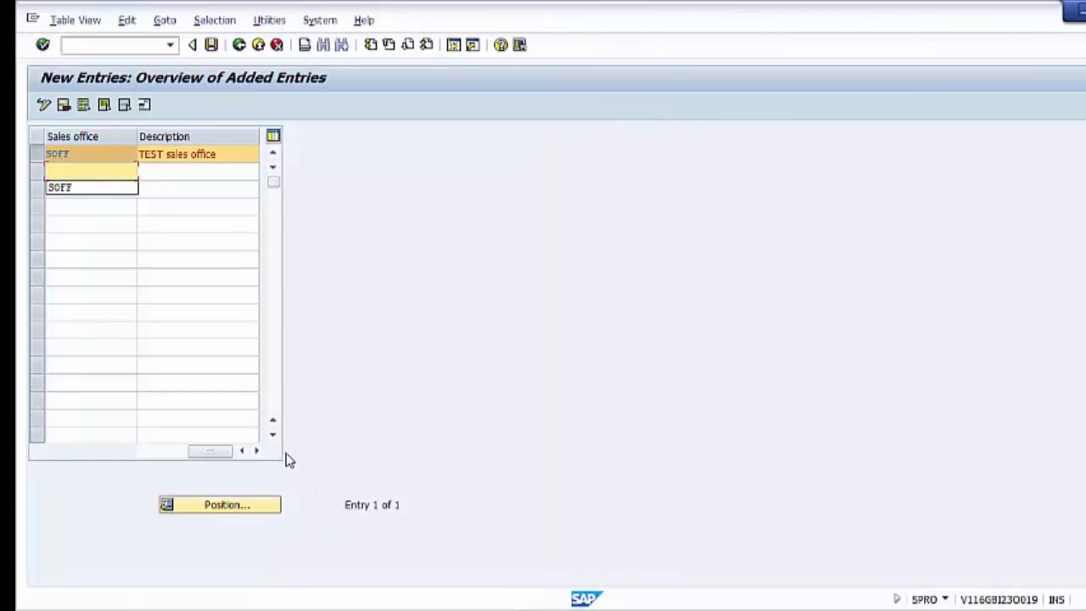
left_click(212, 46)
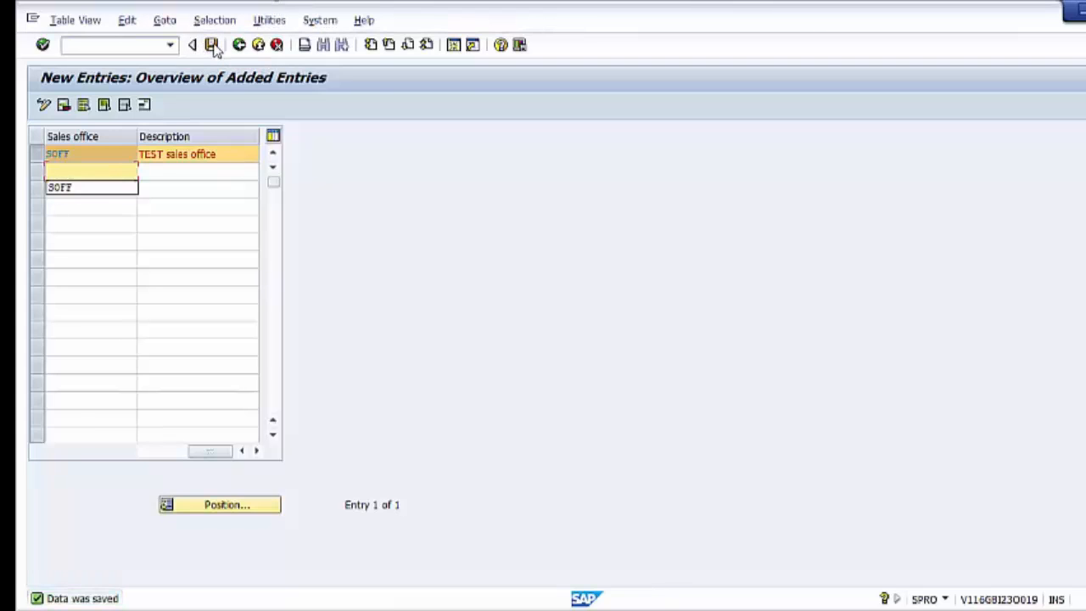
Read the detailed explanation of the save message for the new sales office entry and close it.
left_click(82, 604)
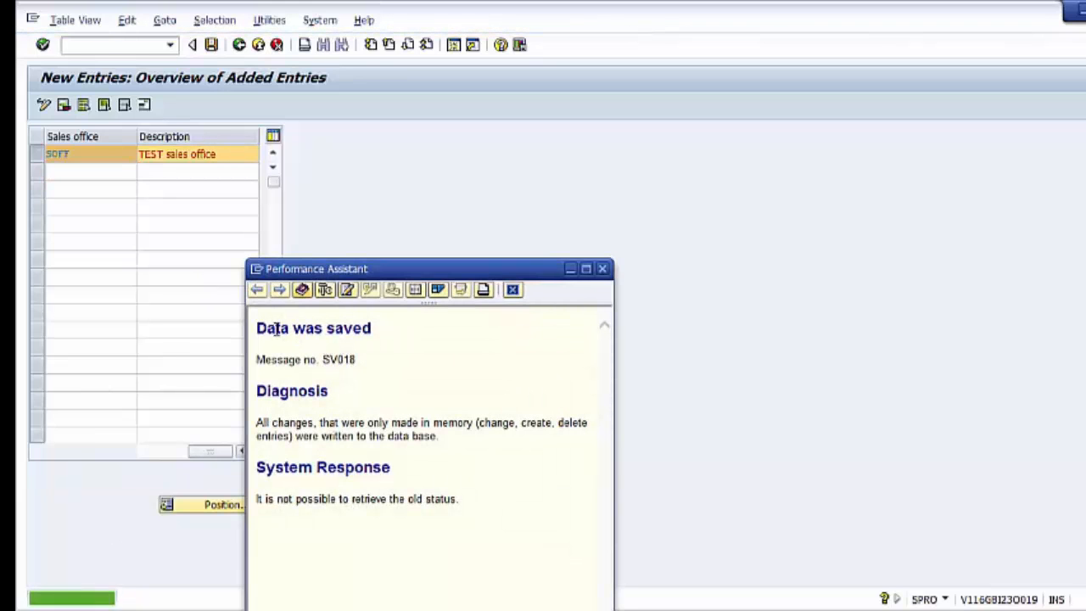
left_click_drag(255, 330, 371, 329)
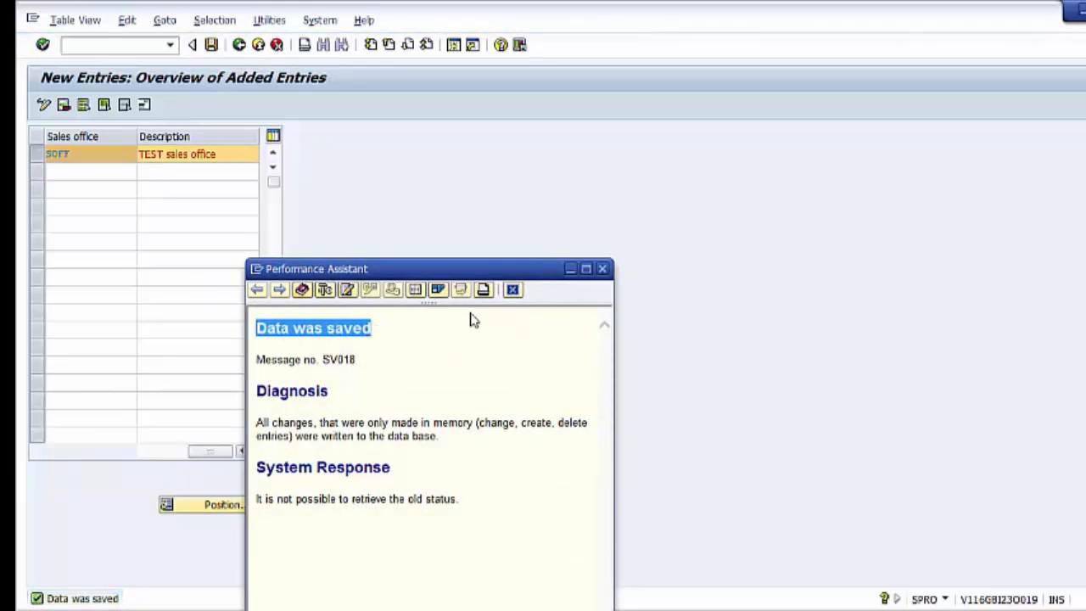
left_click(602, 269)
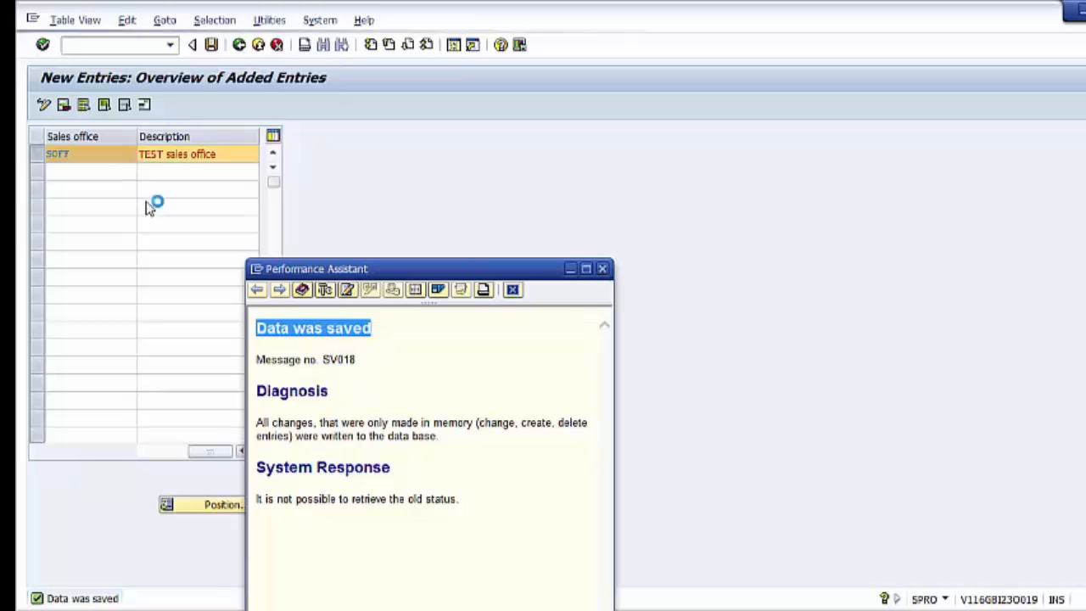
Leave the sales office maintenance and reopen the SAP Reference IMG with transaction SPRO.
left_click(258, 46)
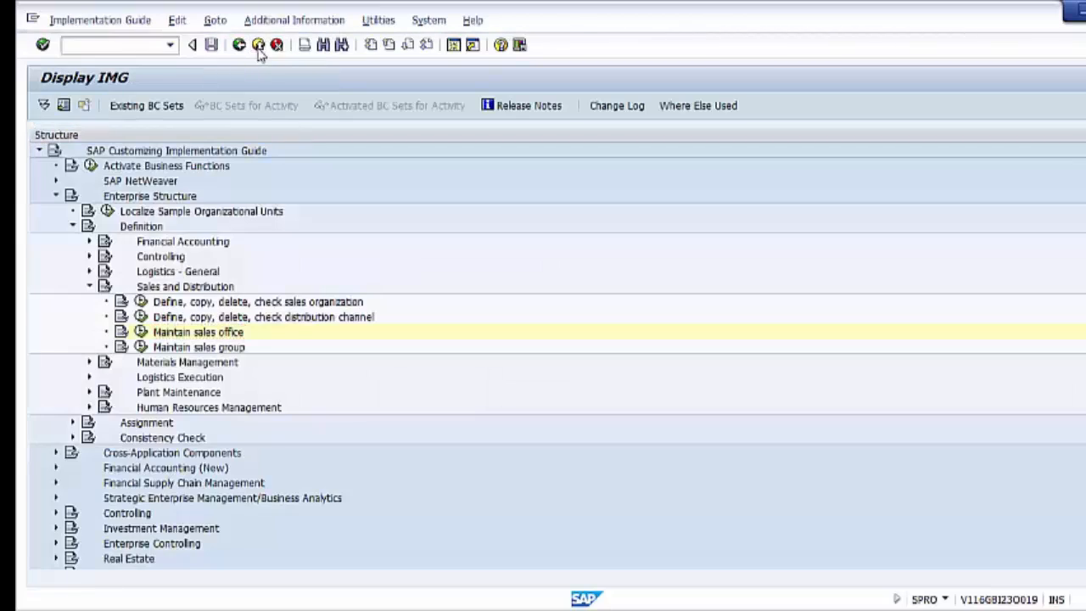
left_click(258, 46)
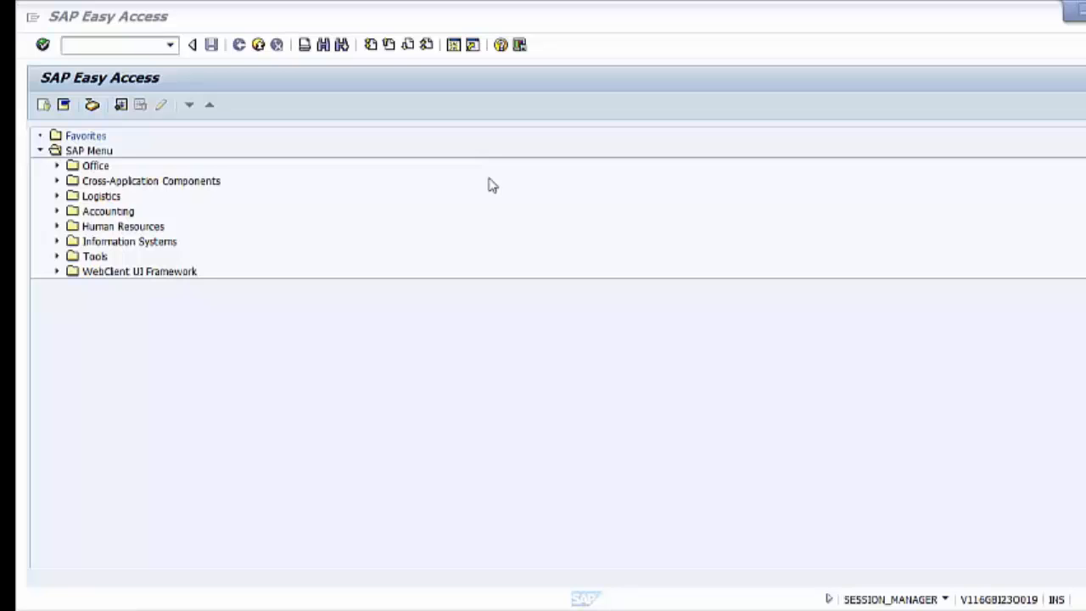
left_click(106, 45)
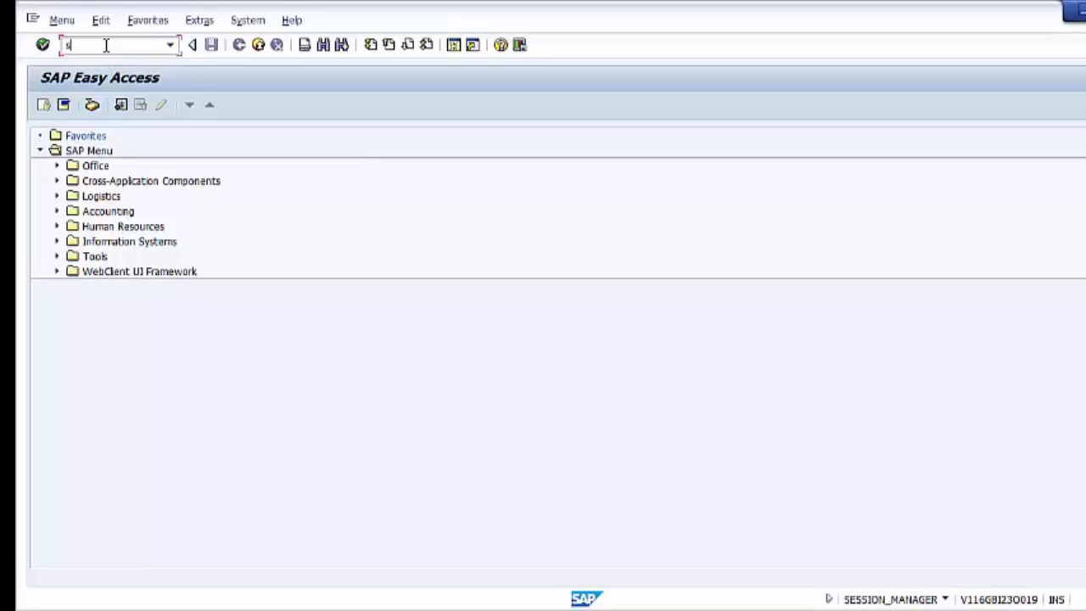
key("Return")
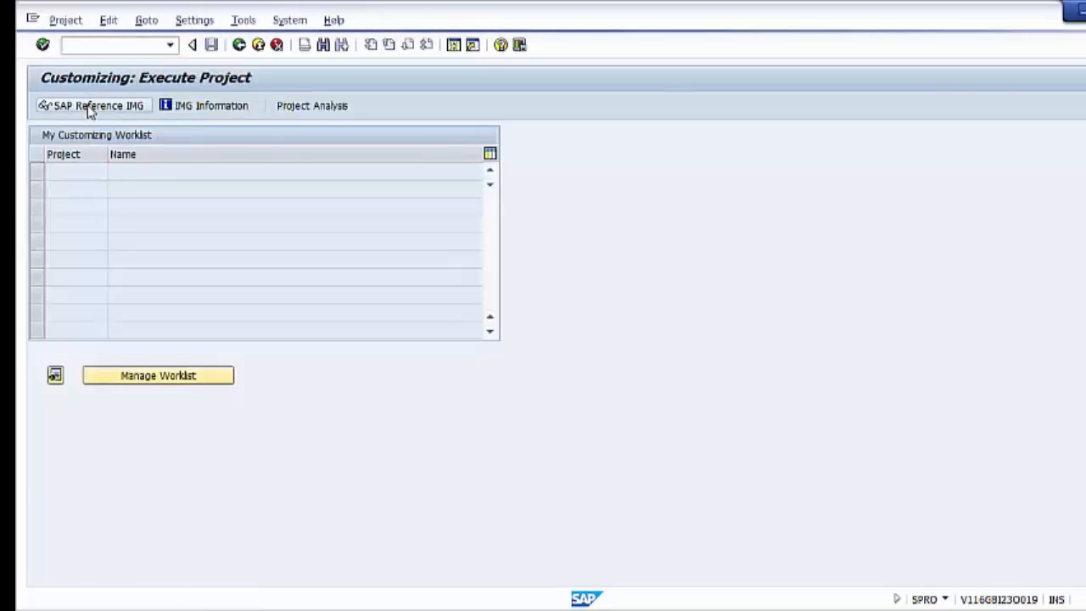
left_click(91, 109)
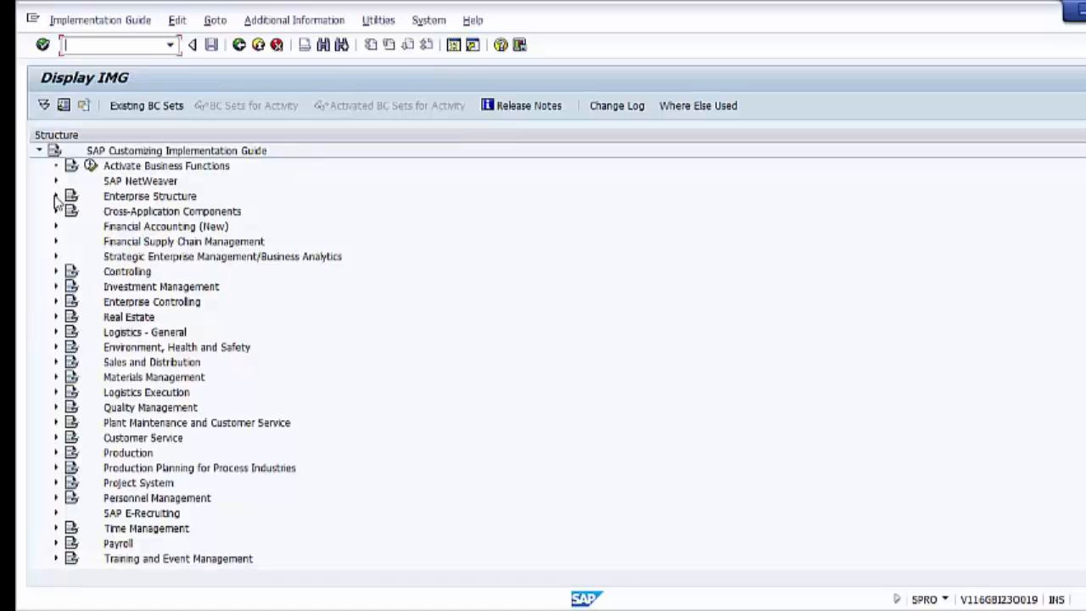
Under Enterprise Structure, Assignment, Sales and Distribution, open the activity for assigning a sales office to a sales area.
left_click(56, 197)
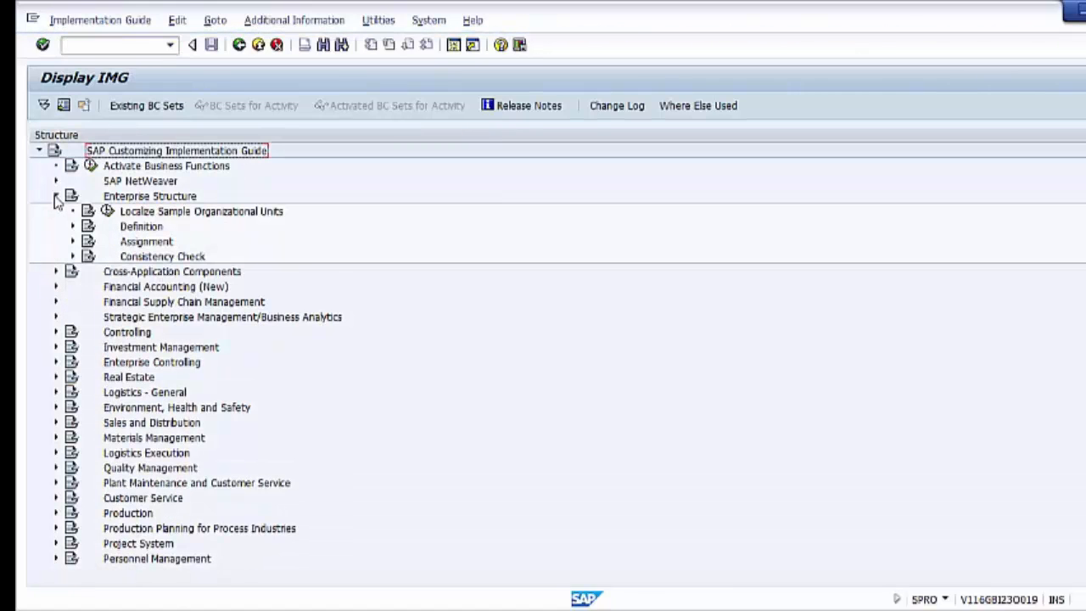
left_click(73, 242)
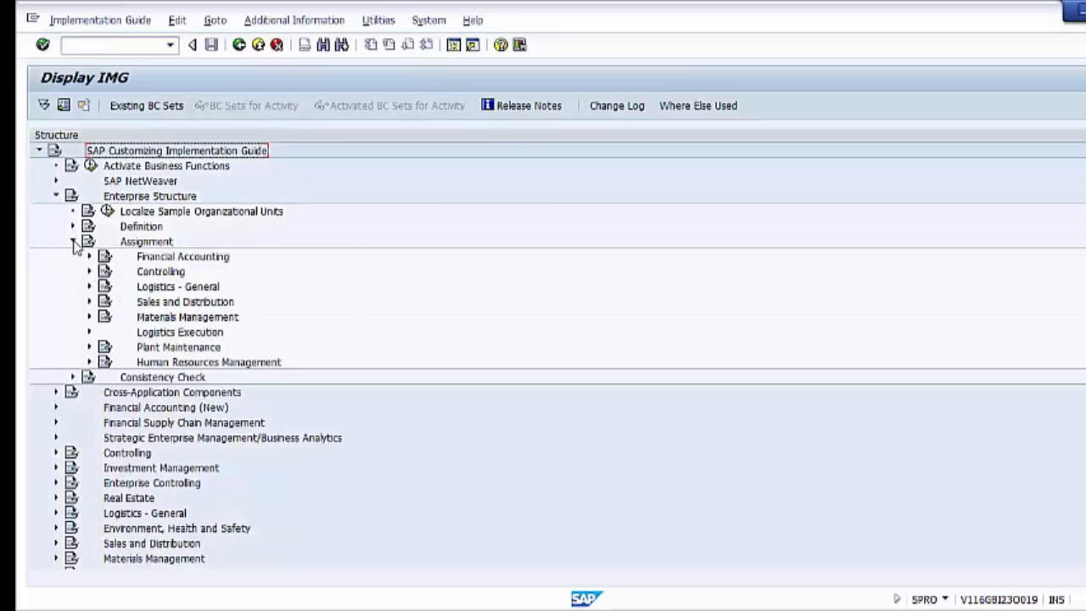
left_click(89, 304)
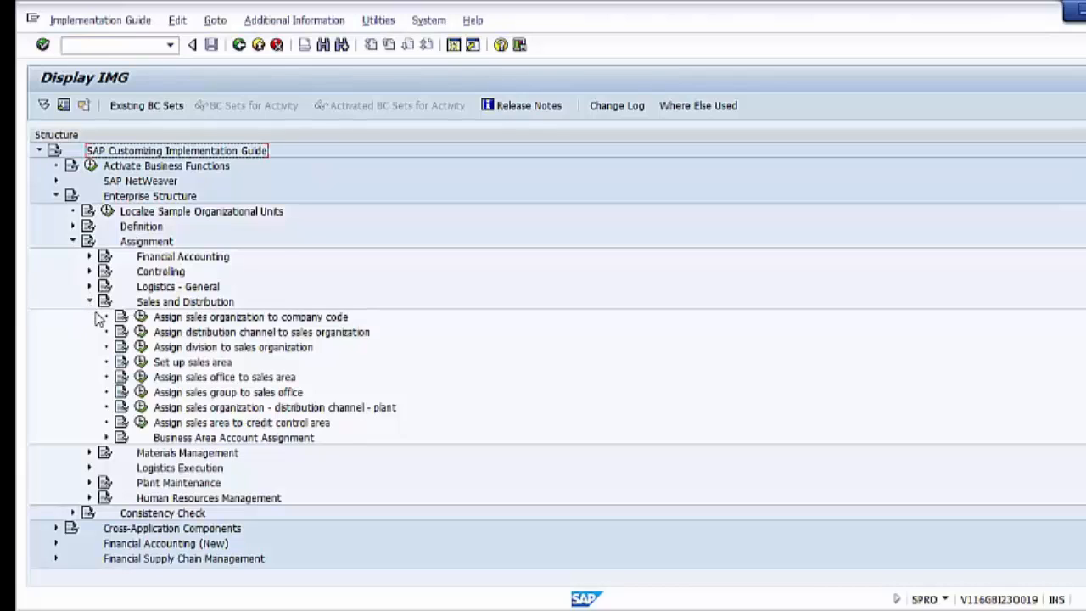
left_click(141, 378)
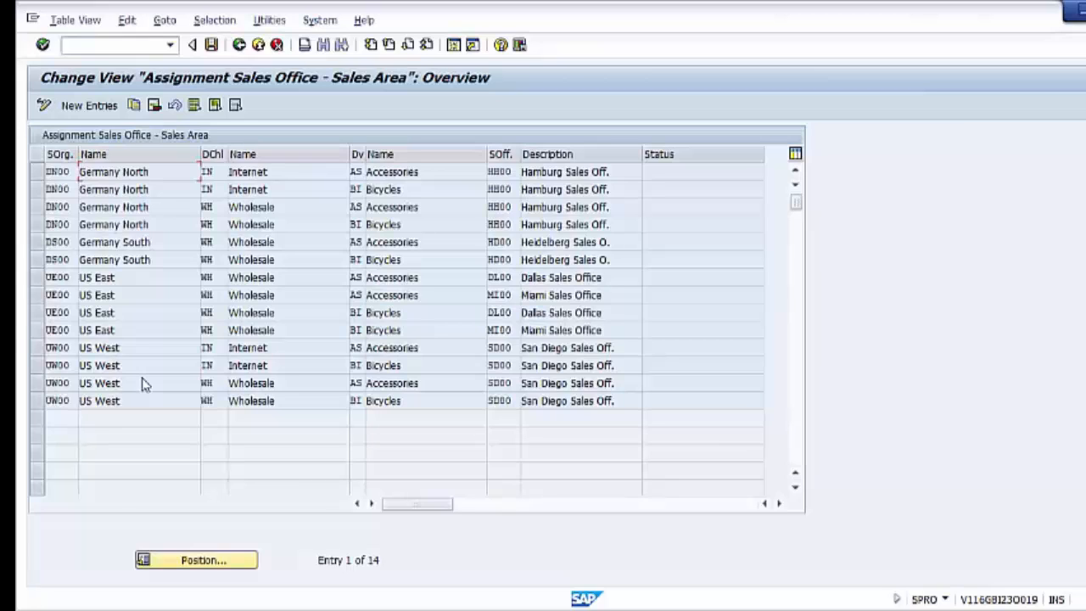
Create a new assignment entry for sales organization TEST, distribution channel ER and division 50 with sales office SOFF.
left_click(100, 106)
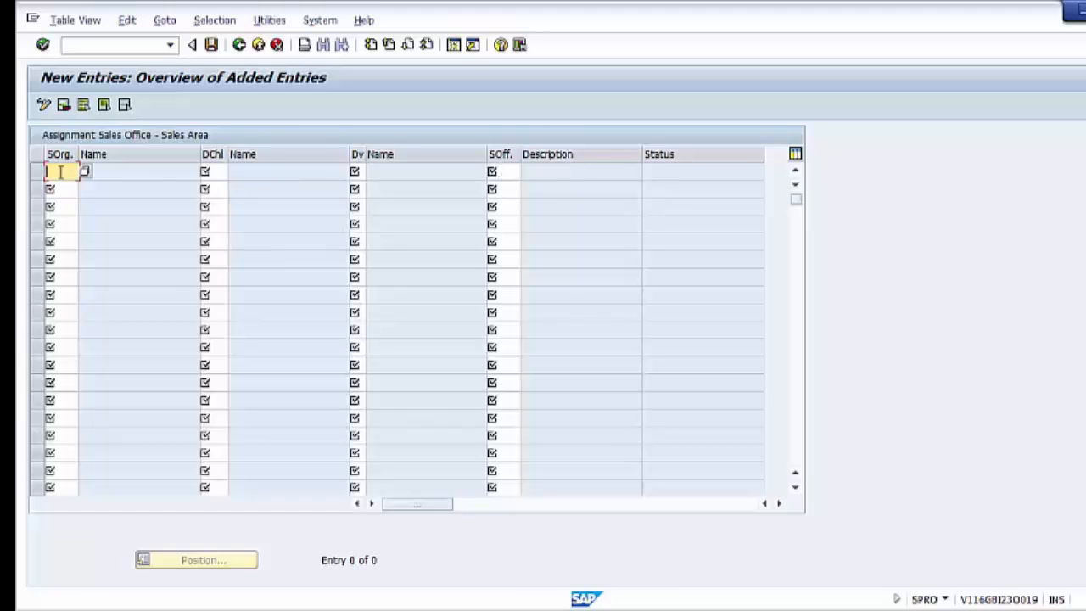
left_click(217, 170)
left_click(234, 172)
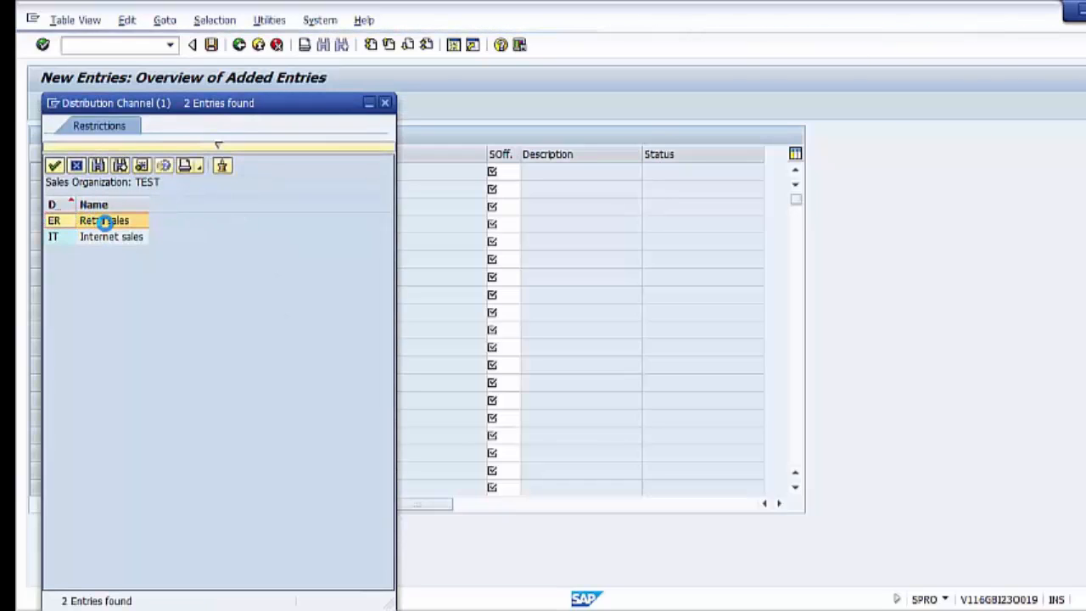
left_click(106, 222)
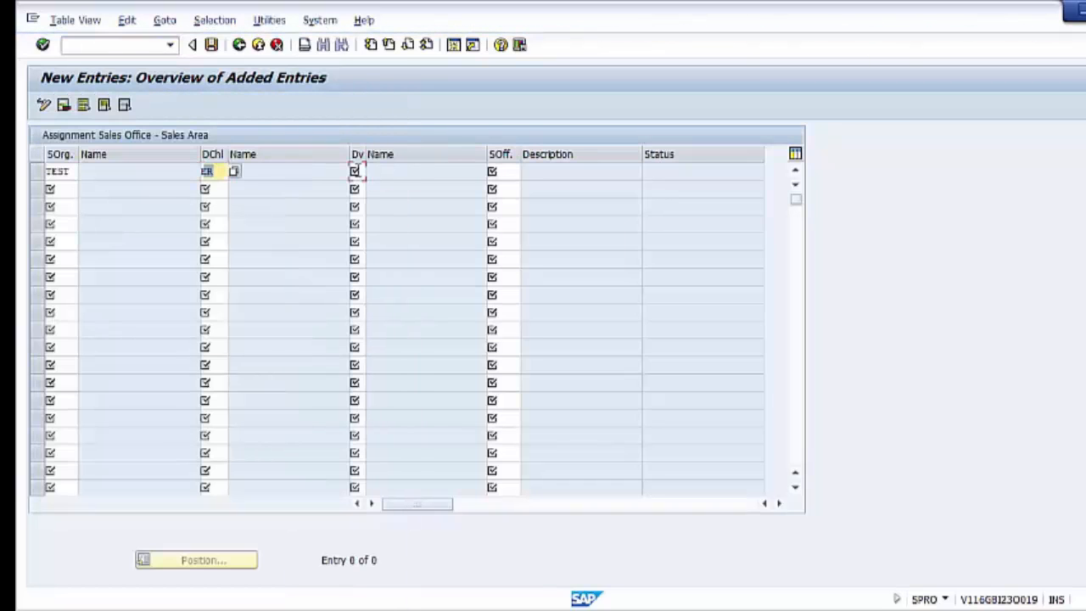
left_click(359, 171)
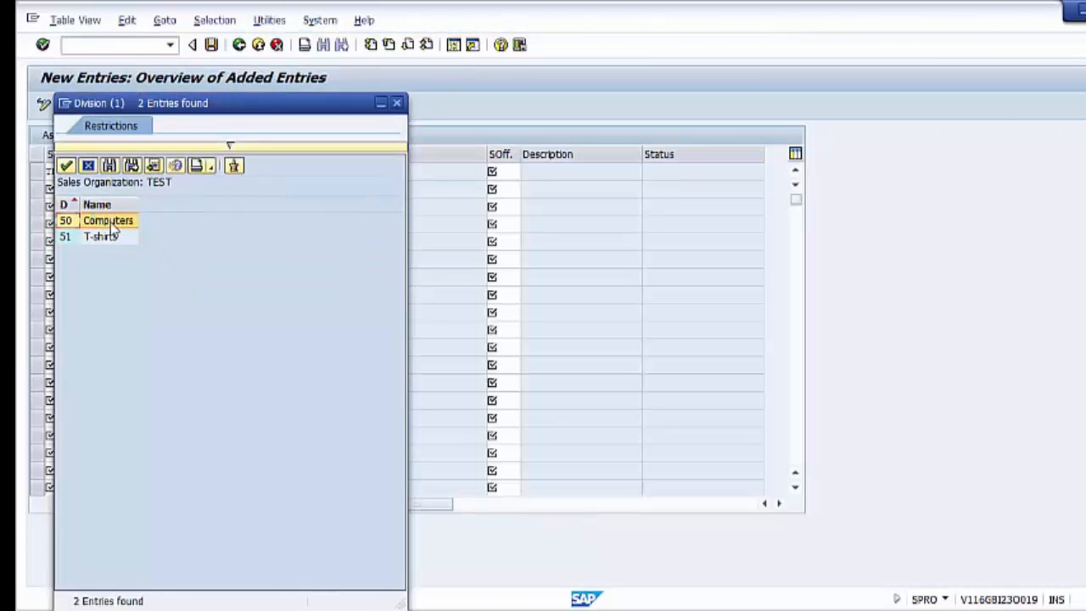
double_click(109, 222)
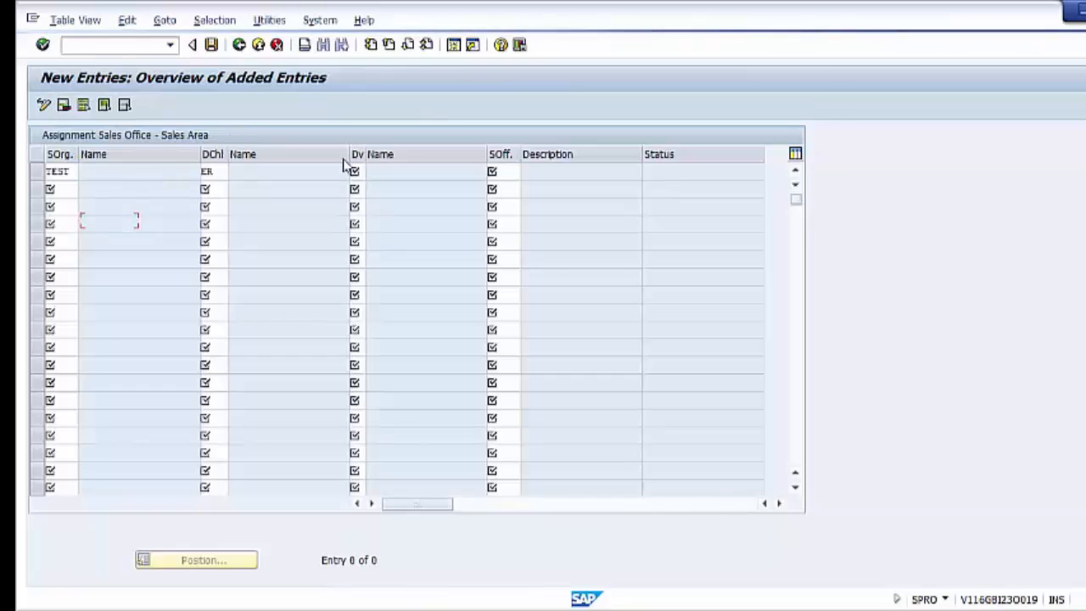
left_click(507, 169)
left_click(529, 173)
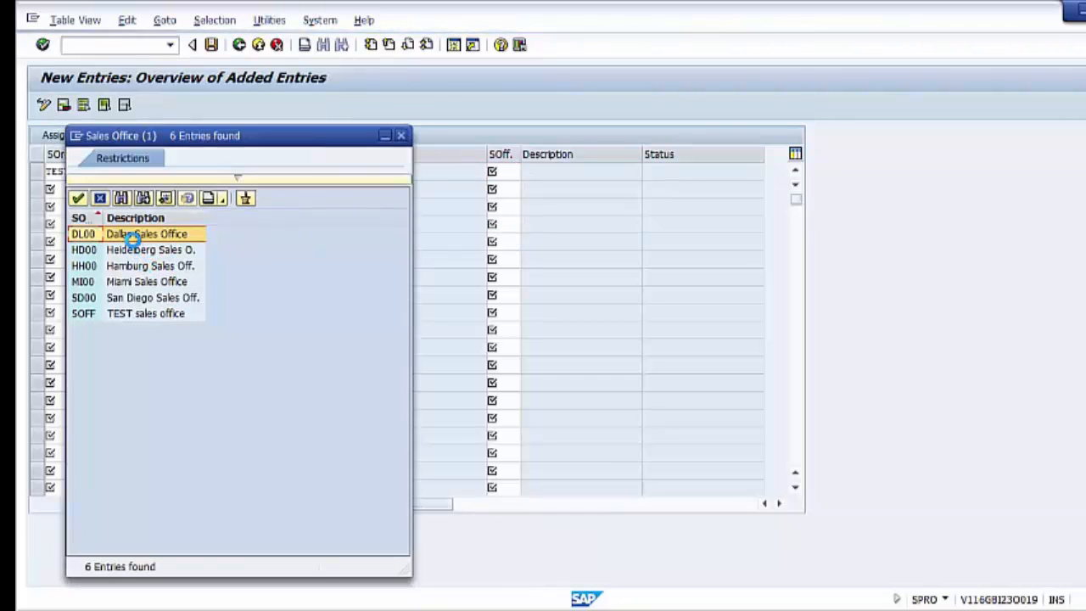
left_click(81, 315)
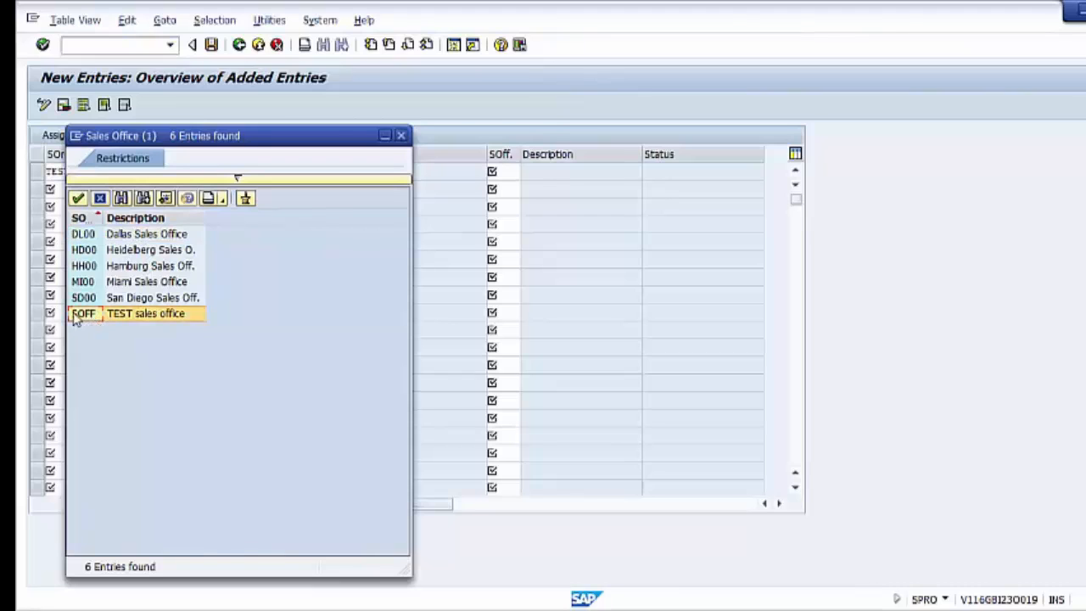
double_click(176, 315)
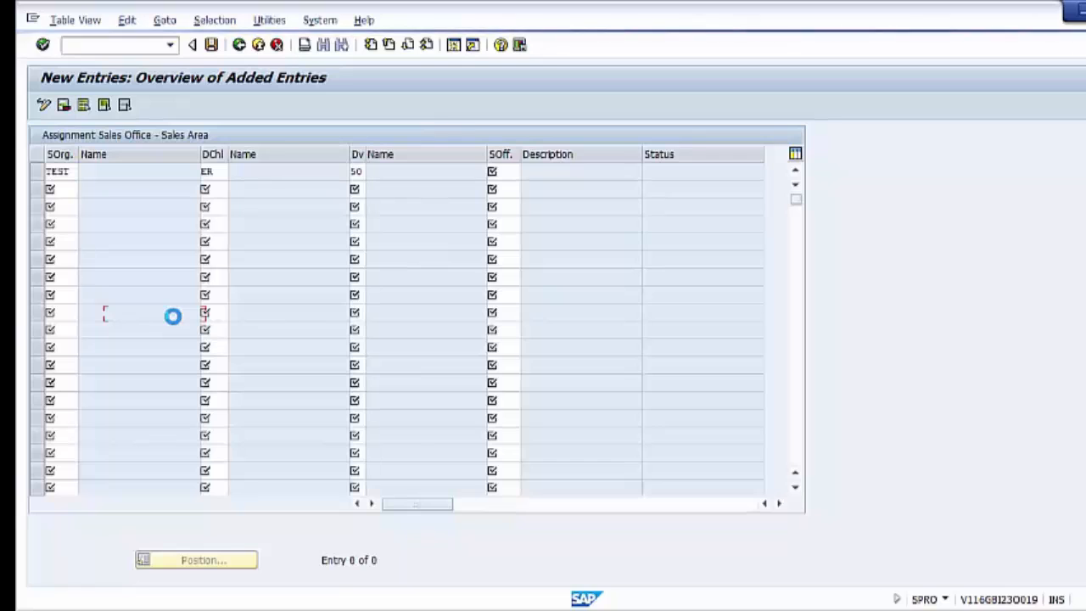
Add a second assignment row for sales organization TEST, distribution channel ER and division 51 with sales office SOFF.
left_click(72, 190)
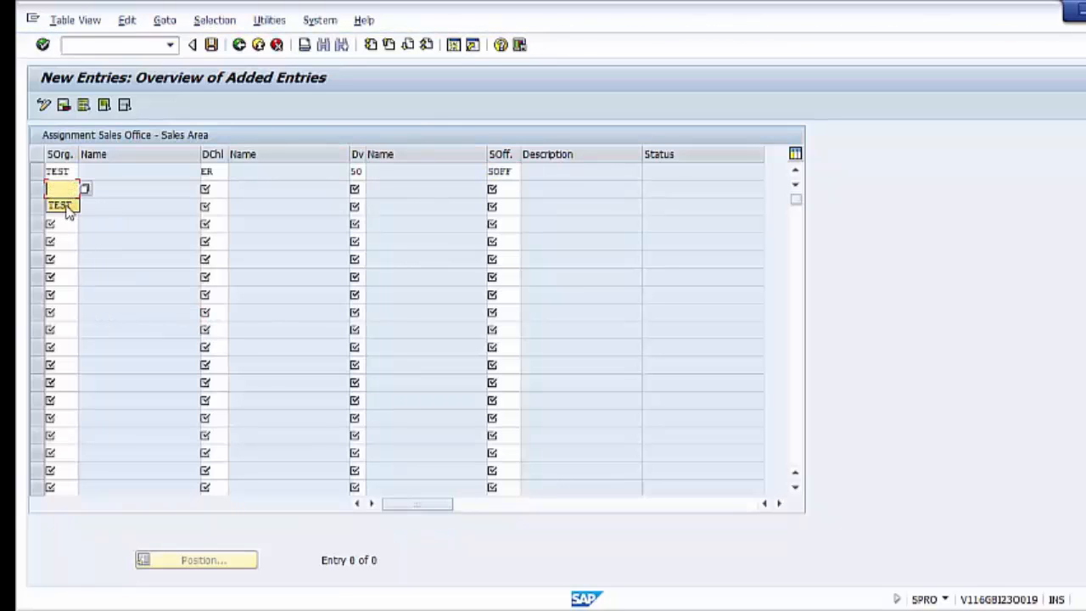
left_click(61, 205)
left_click(206, 190)
left_click(236, 191)
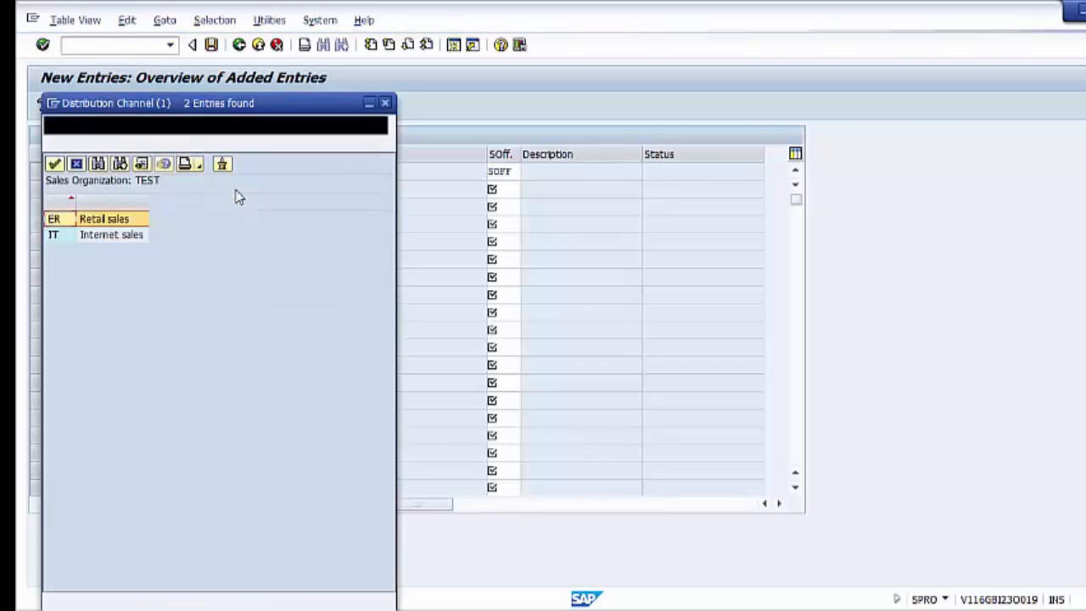
double_click(123, 222)
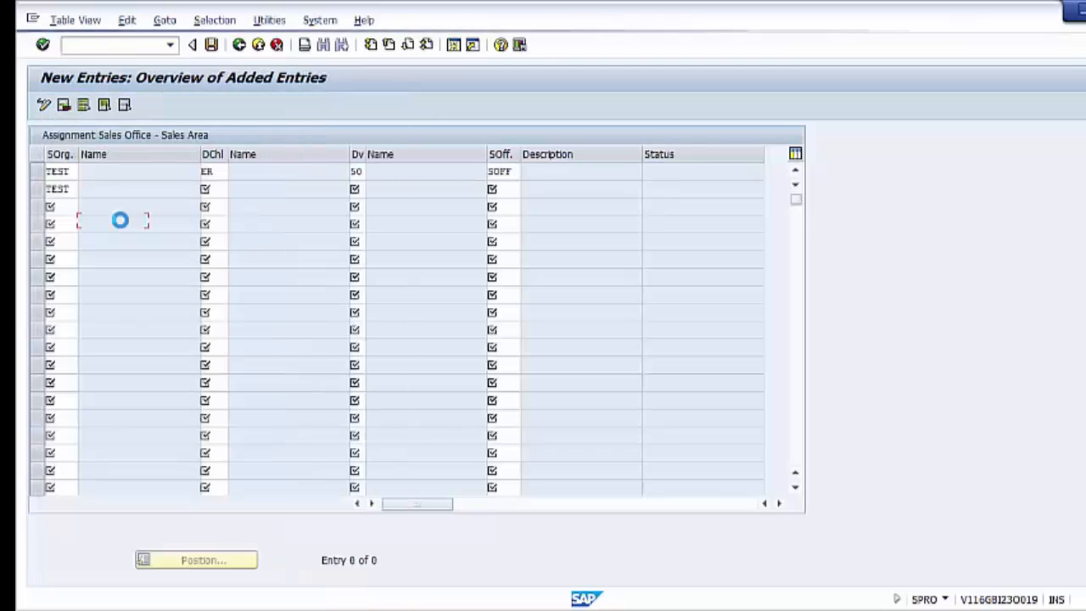
left_click(355, 188)
left_click(375, 189)
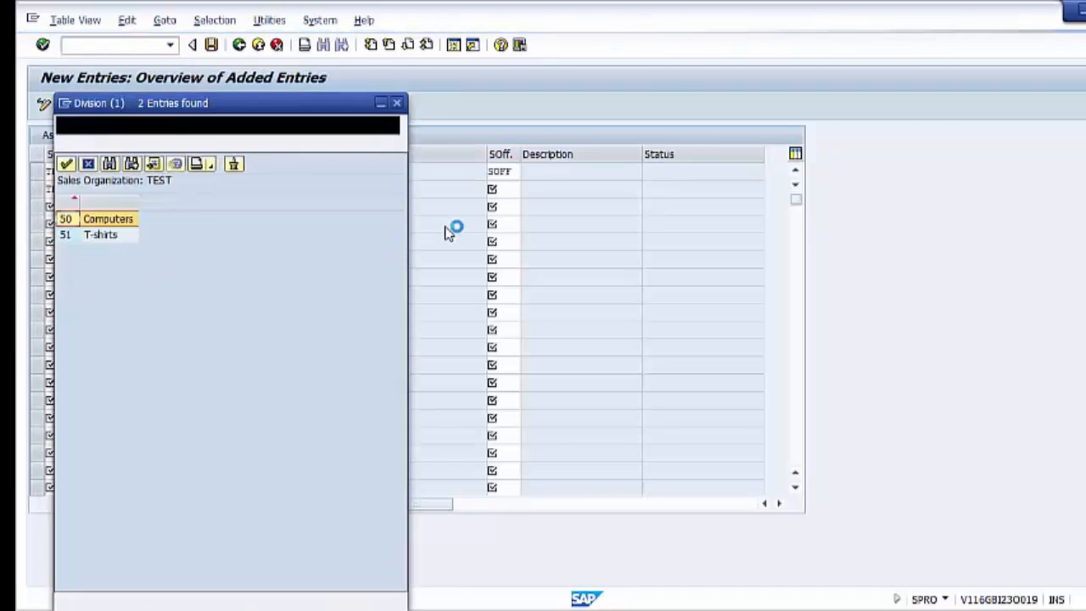
double_click(109, 243)
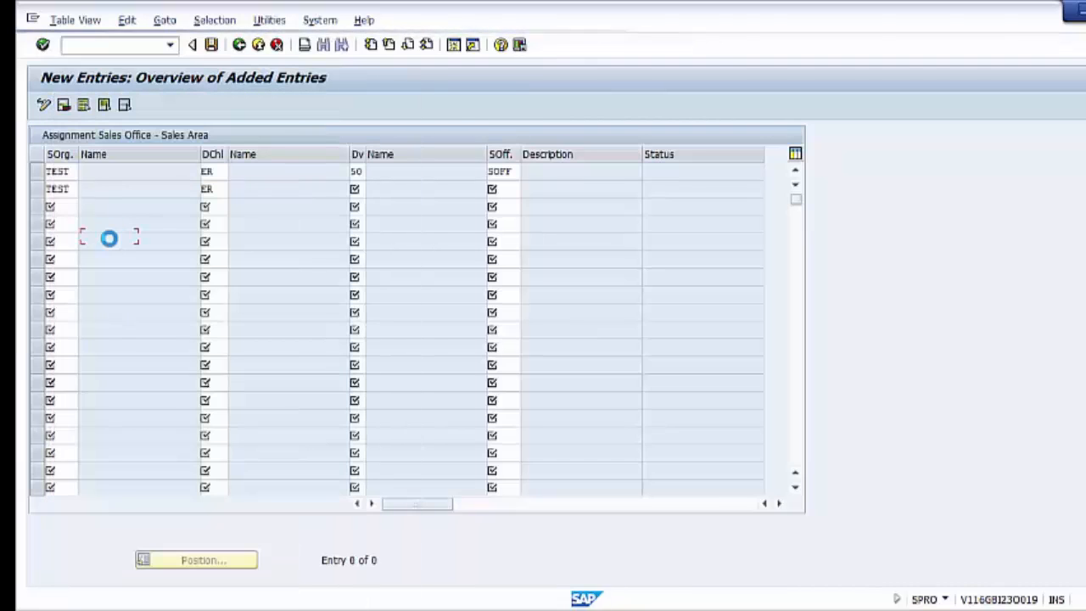
left_click(516, 189)
left_click(526, 190)
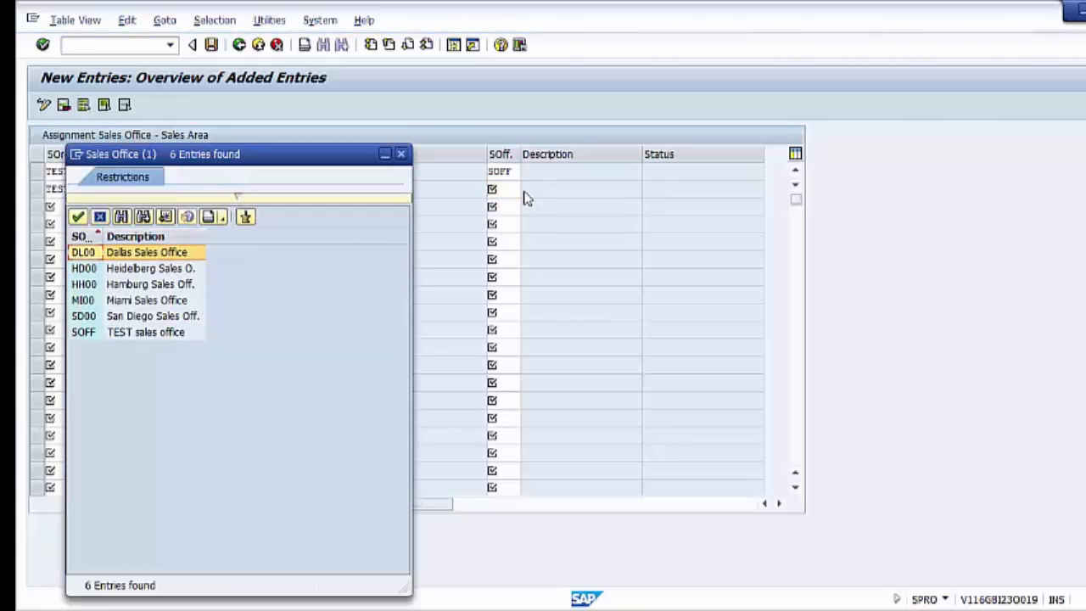
left_click(172, 334)
double_click(172, 334)
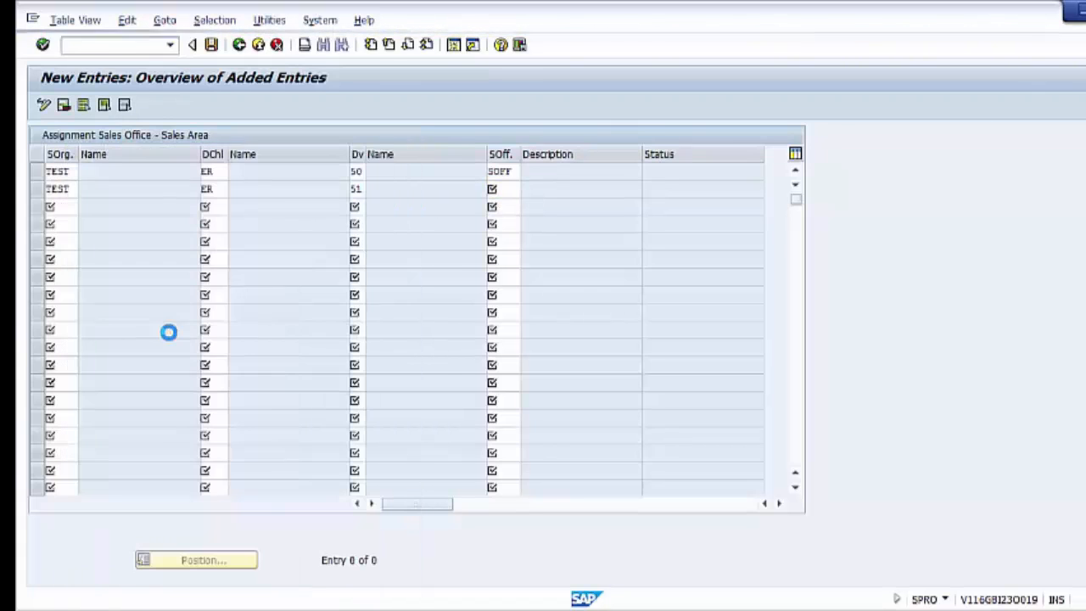
Add a third assignment row for sales organization TEST, distribution channel IT and division 50 with sales office SOFF.
left_click(72, 204)
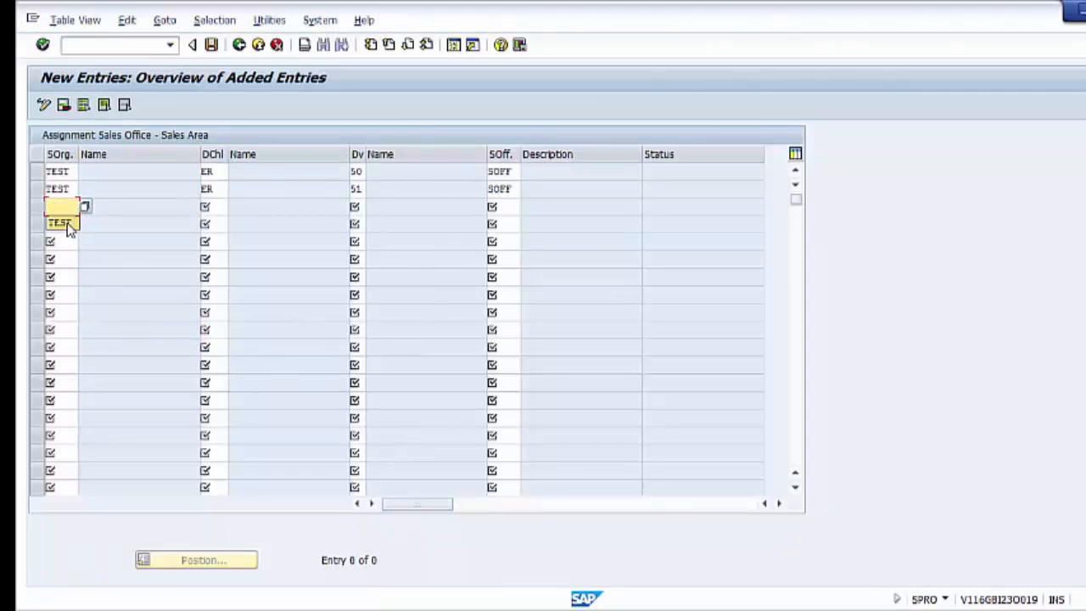
left_click(61, 223)
left_click(222, 206)
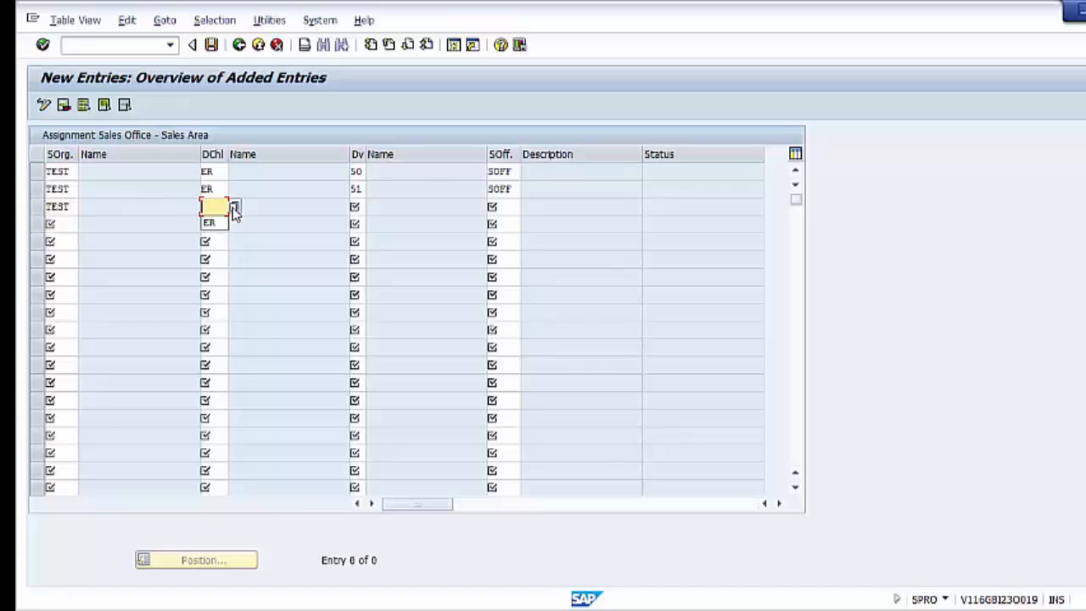
left_click(234, 209)
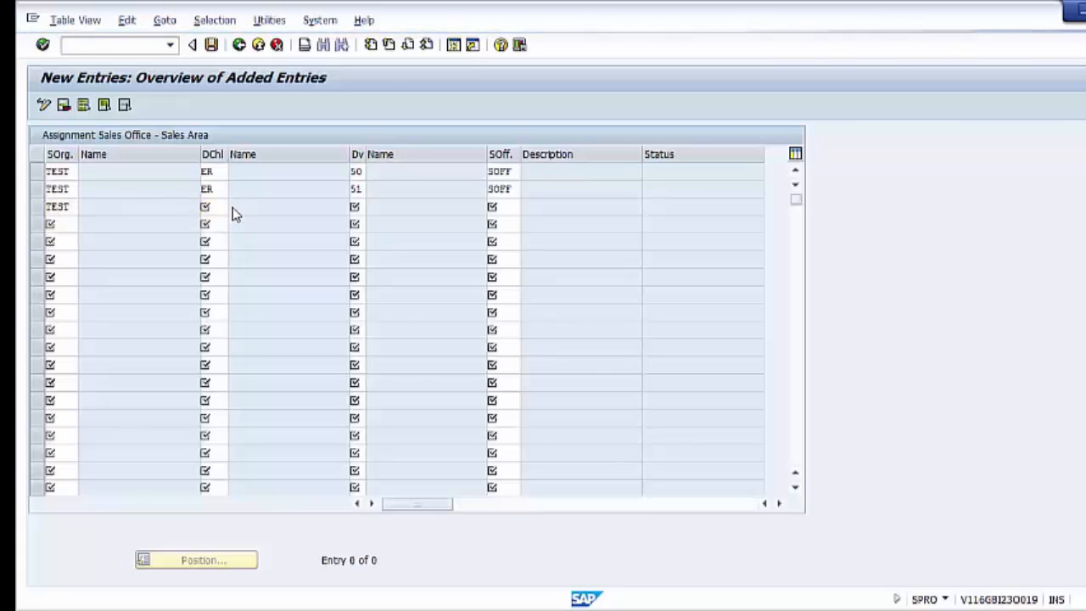
left_click(111, 241)
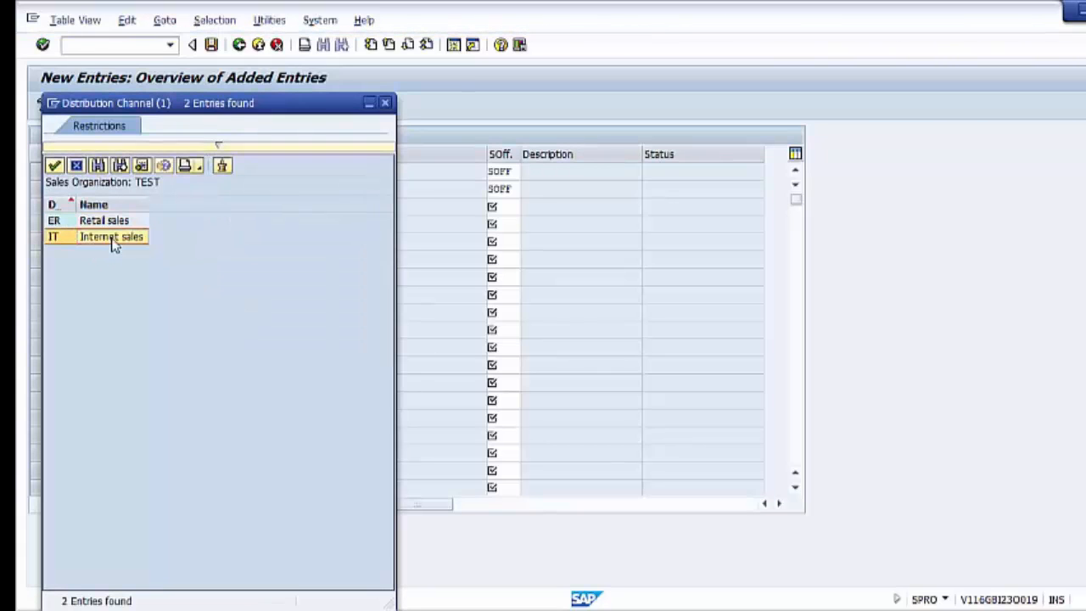
double_click(115, 244)
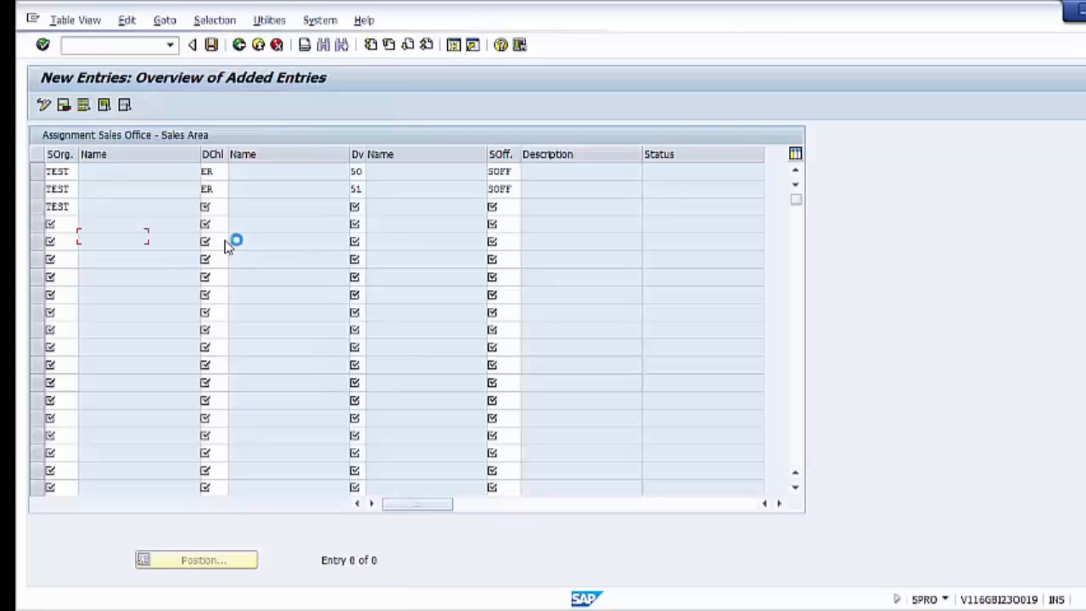
left_click(359, 207)
left_click(381, 212)
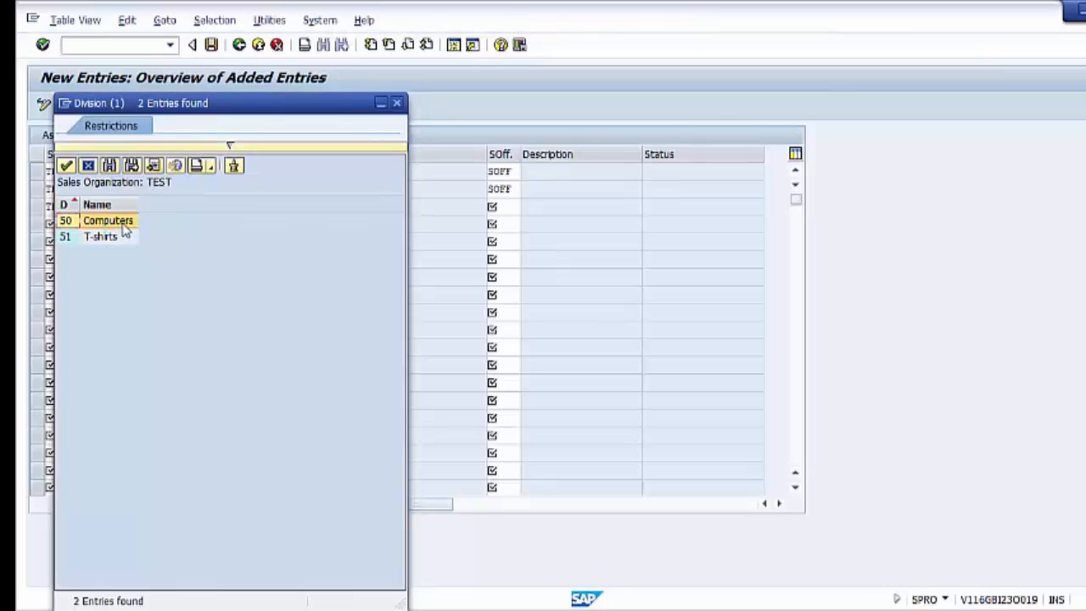
double_click(126, 222)
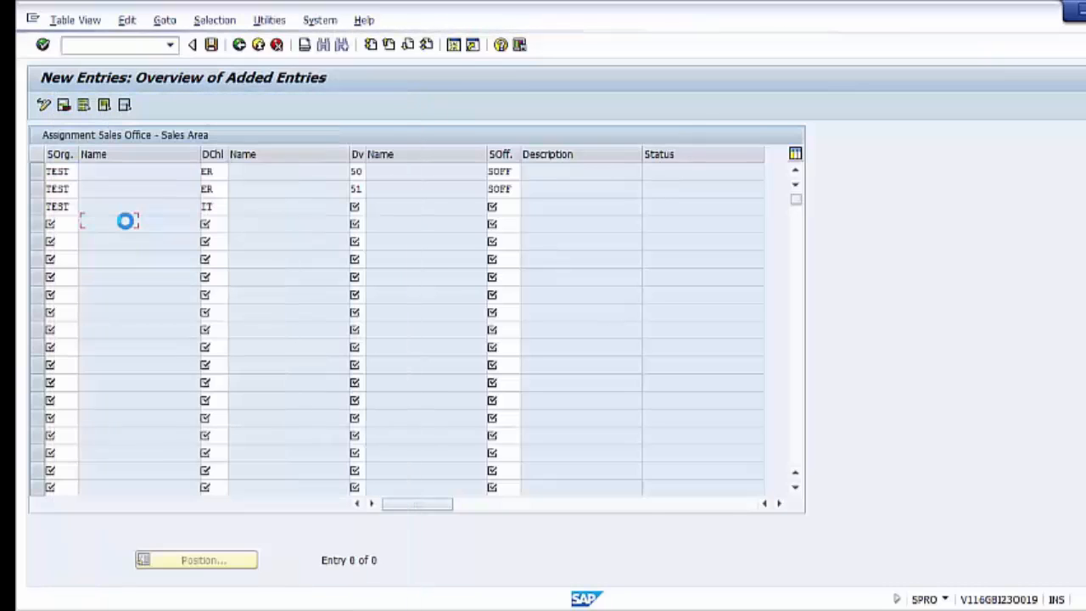
left_click(508, 205)
left_click(519, 206)
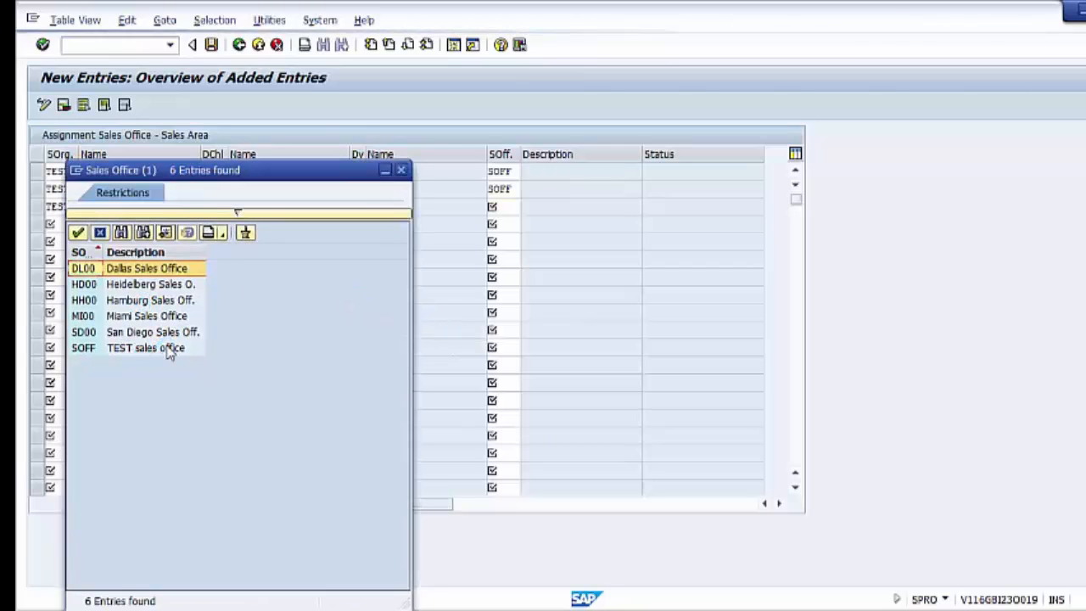
double_click(169, 348)
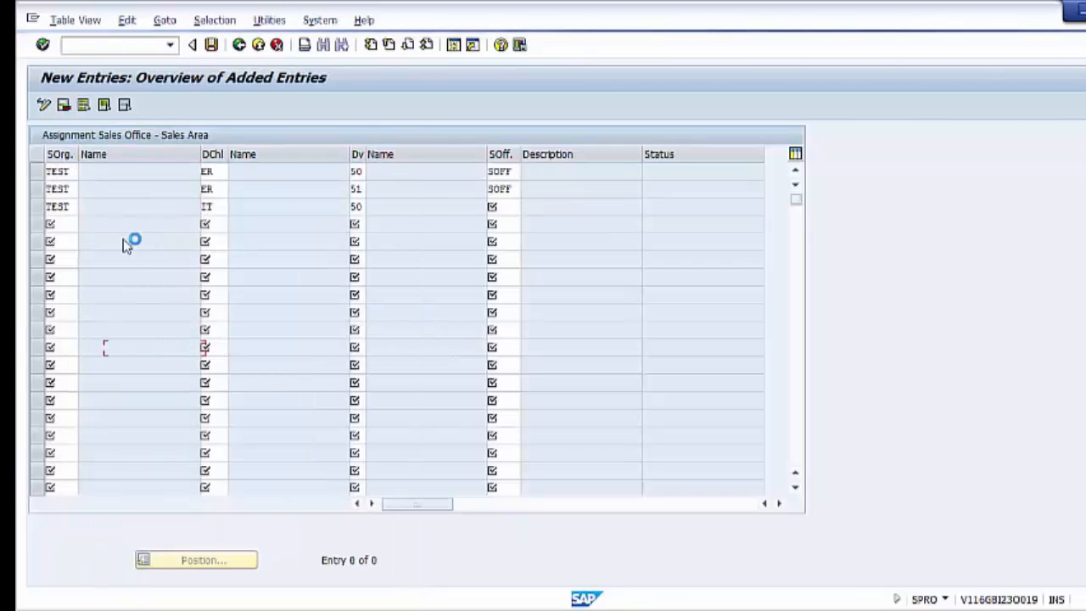
Add a fourth assignment row for sales organization TEST, distribution channel IT and division 51 with sales office SOFF.
left_click(66, 223)
left_click(66, 242)
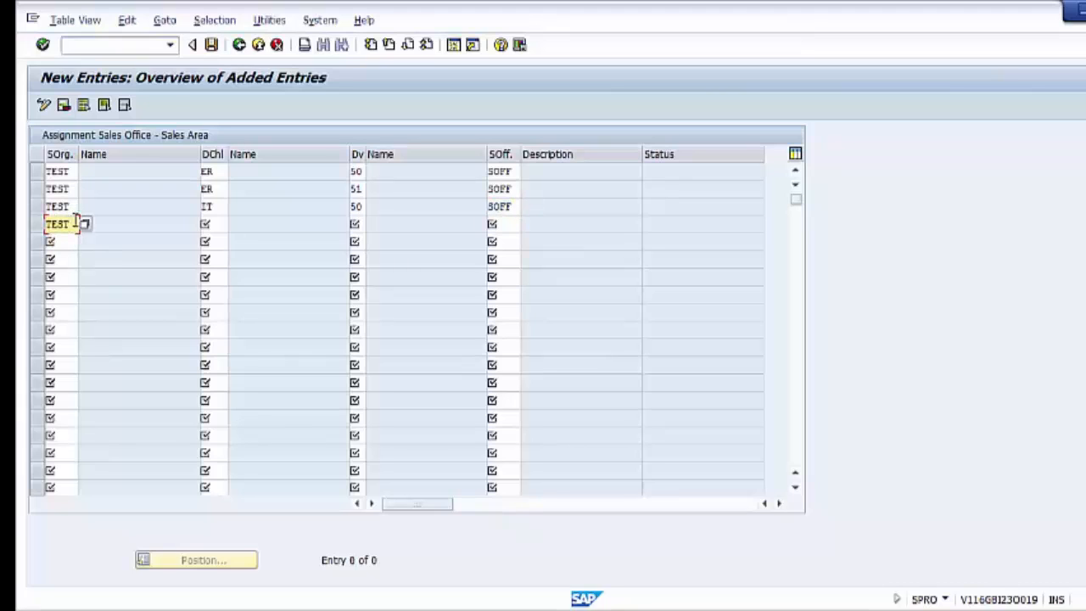
left_click(212, 225)
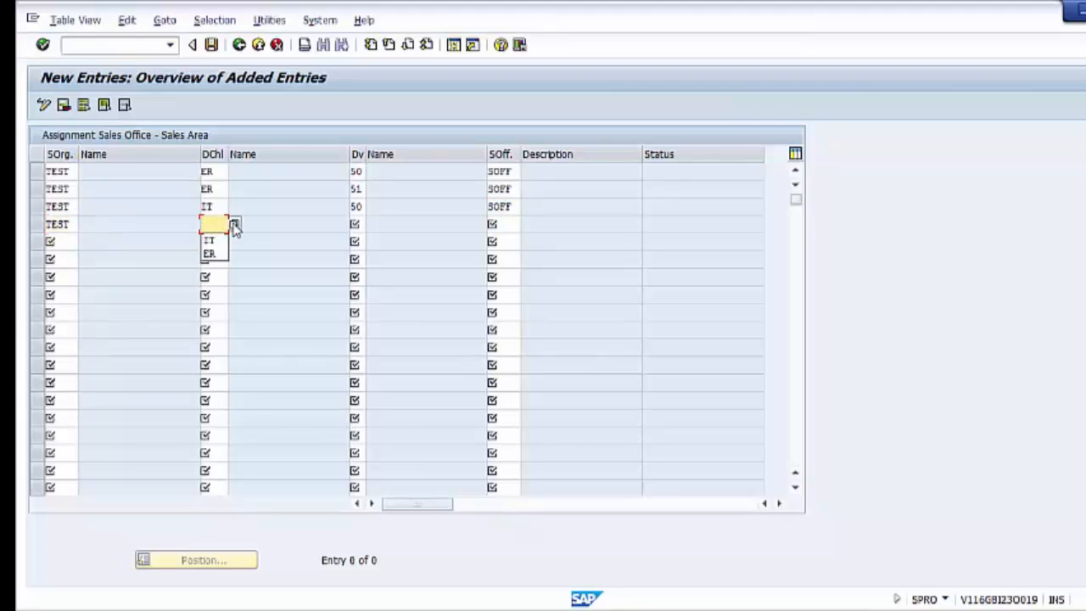
left_click(235, 225)
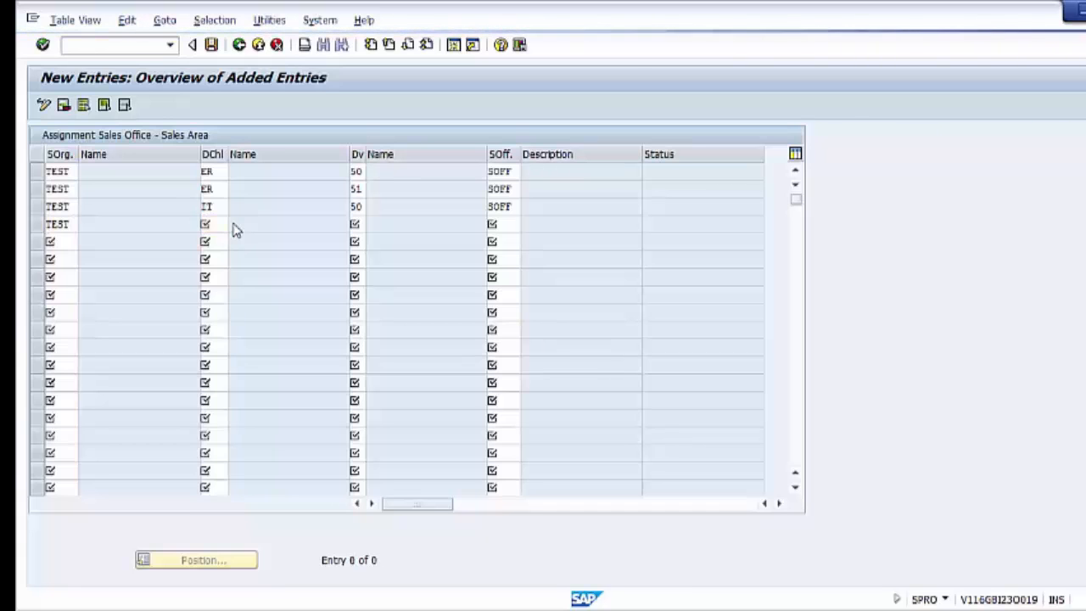
left_click(128, 238)
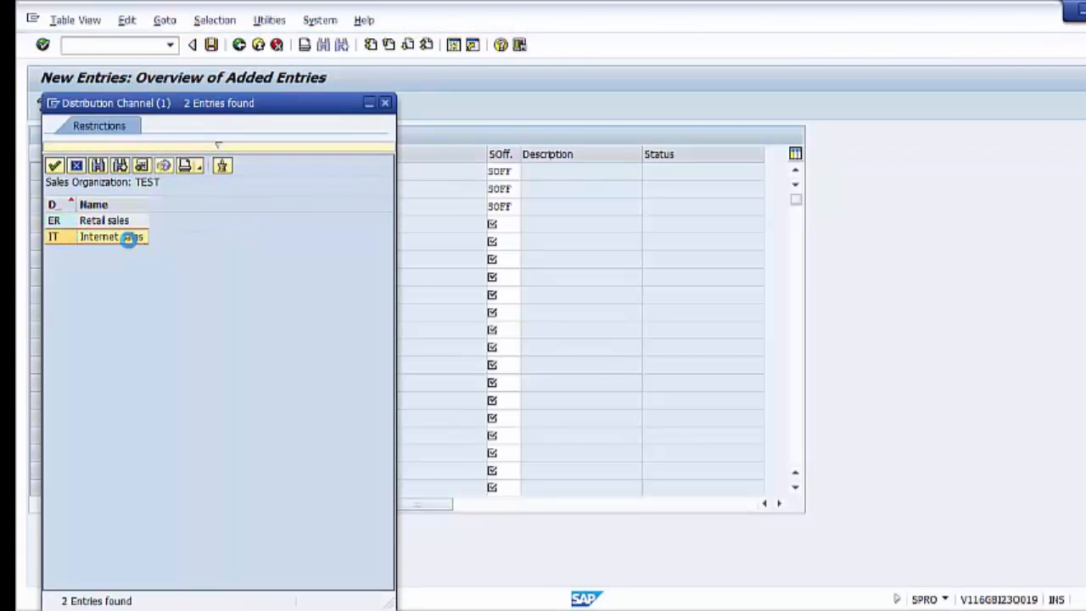
left_click(357, 224)
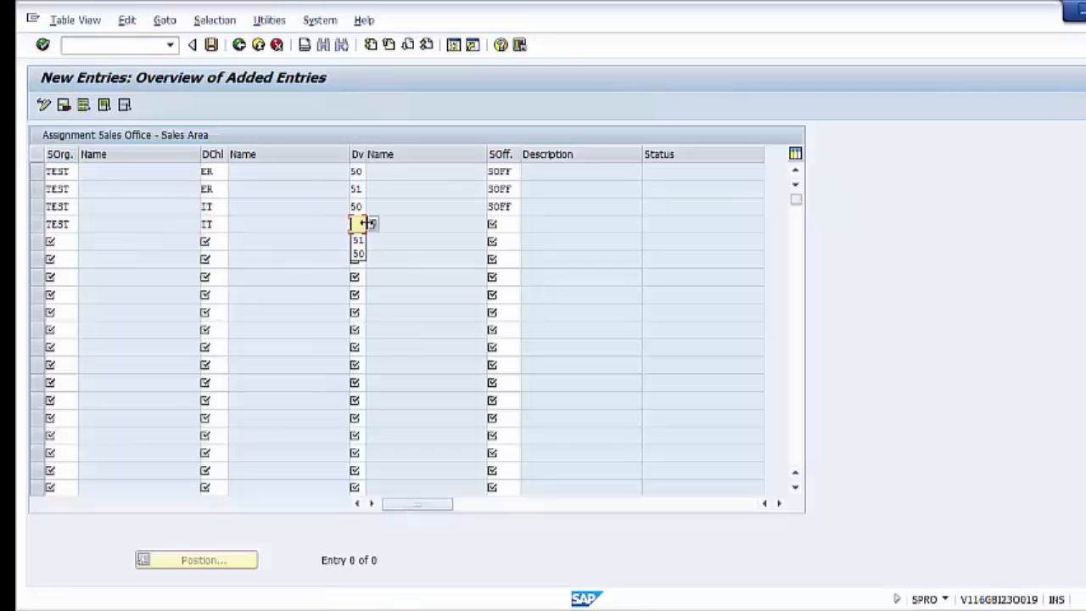
left_click(372, 225)
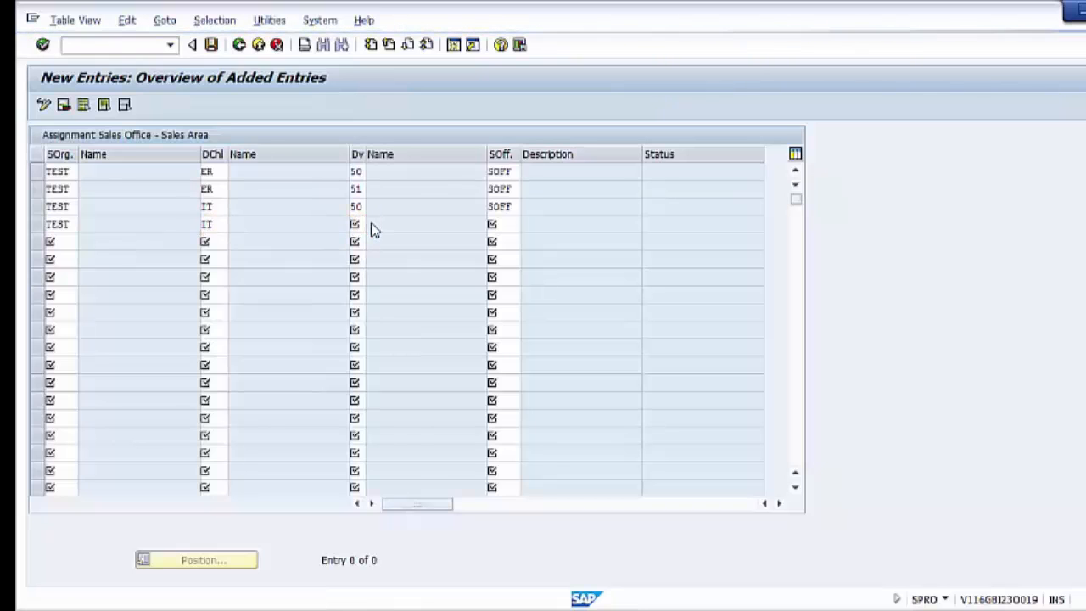
left_click(101, 237)
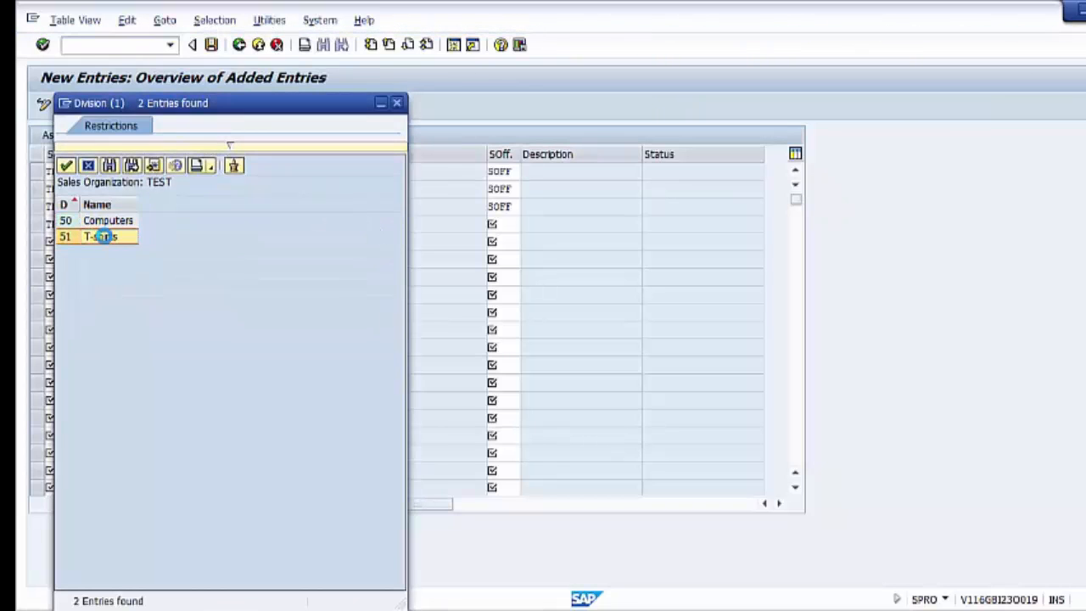
left_click(101, 237)
left_click(512, 224)
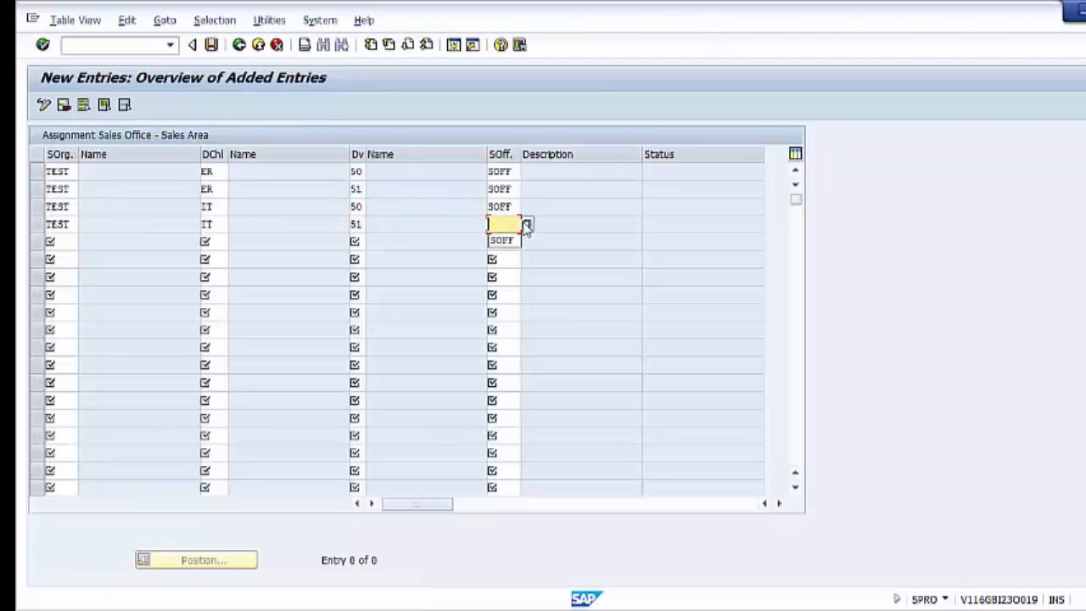
left_click(526, 224)
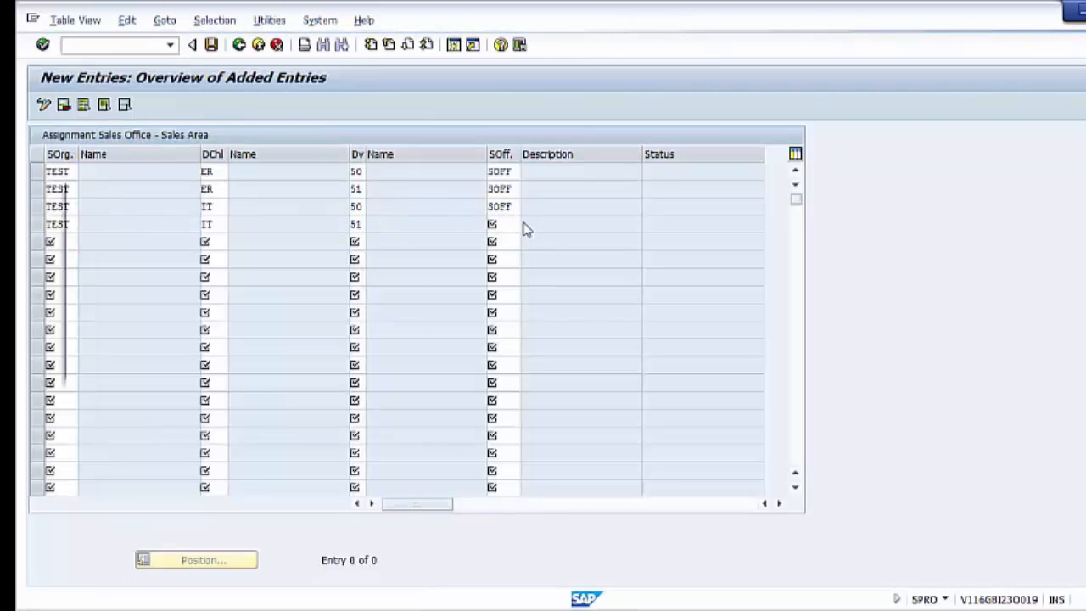
left_click(180, 351)
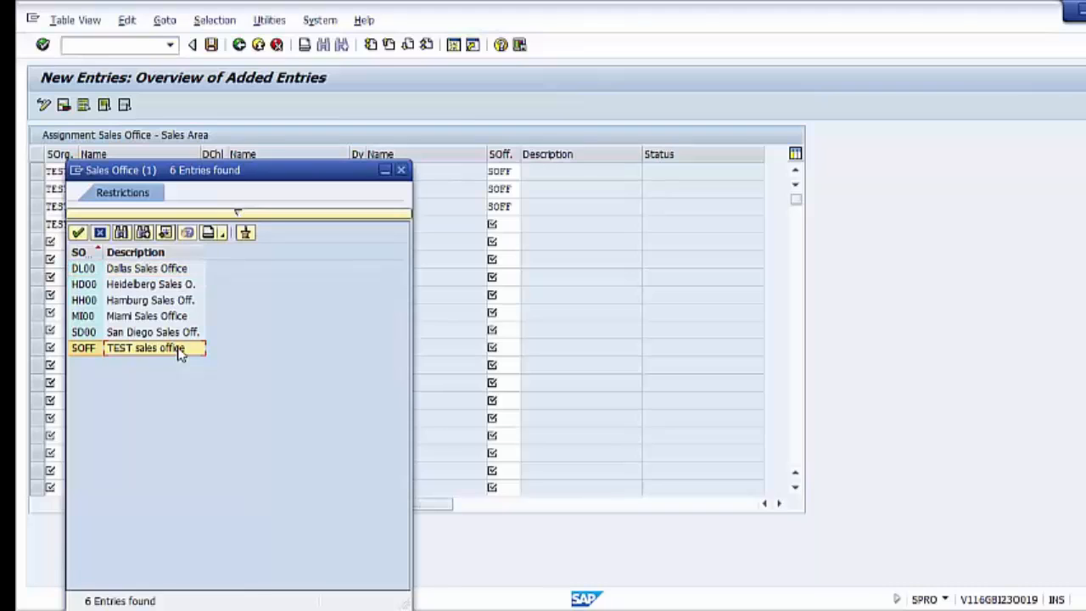
double_click(181, 348)
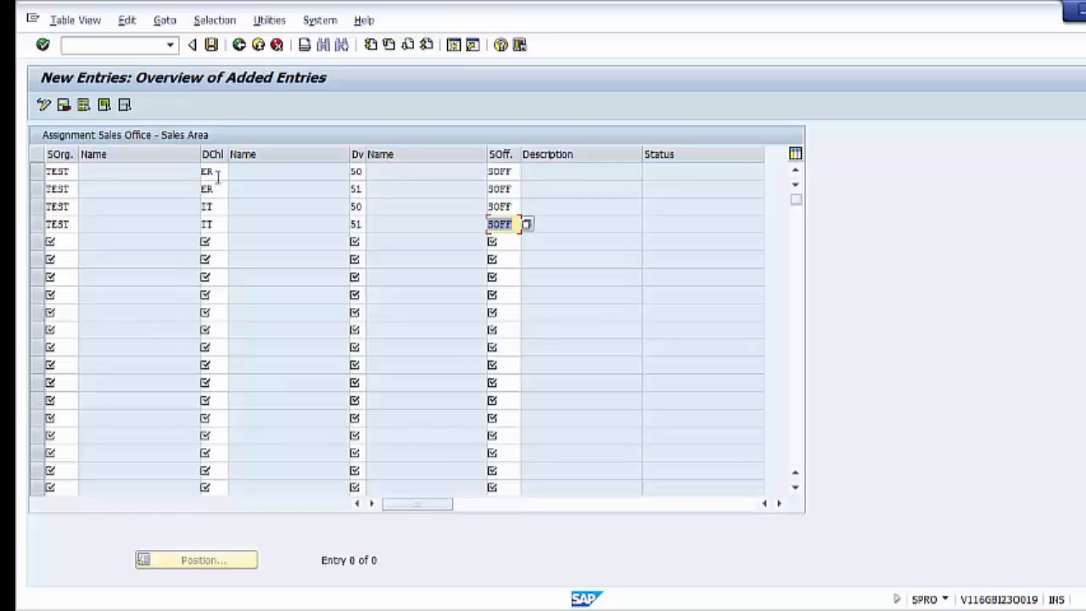
Save the sales office assignments and select all four TEST rows to review them.
left_click(211, 45)
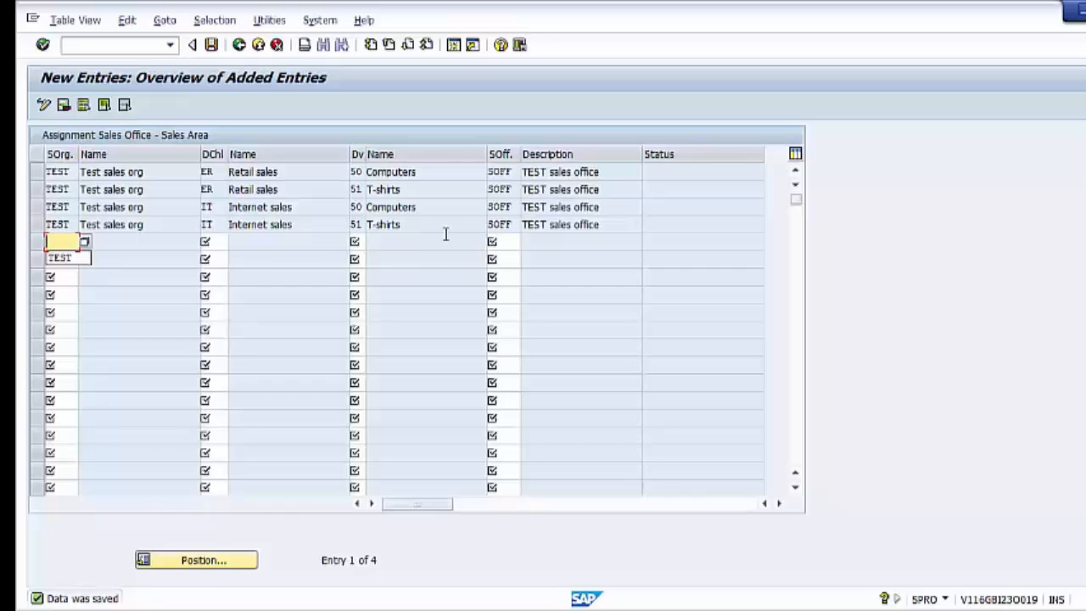
left_click(507, 171)
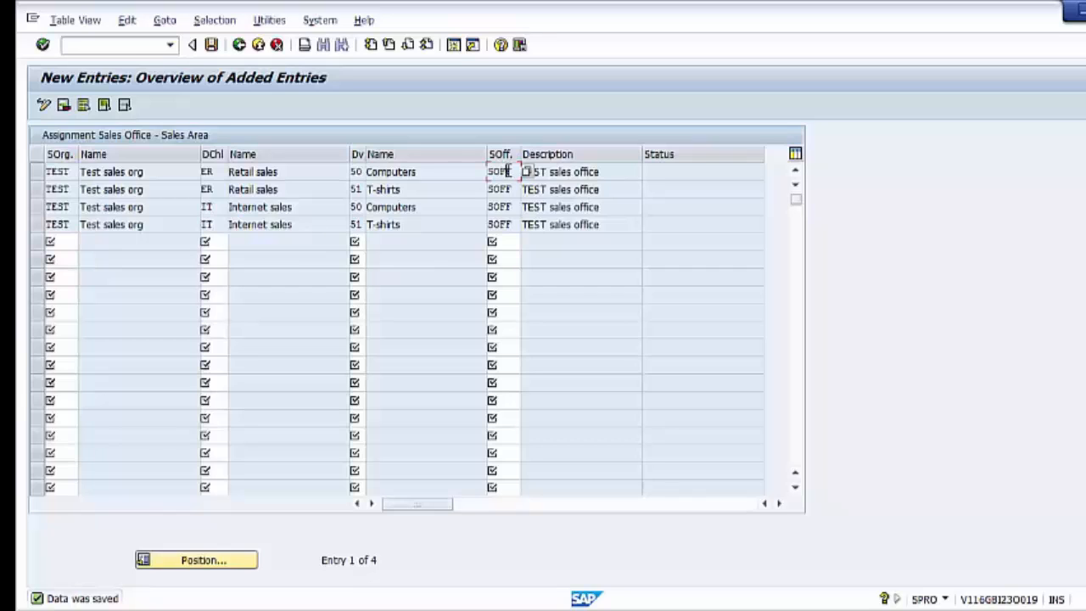
left_click(36, 172)
left_click(36, 189)
left_click(36, 207)
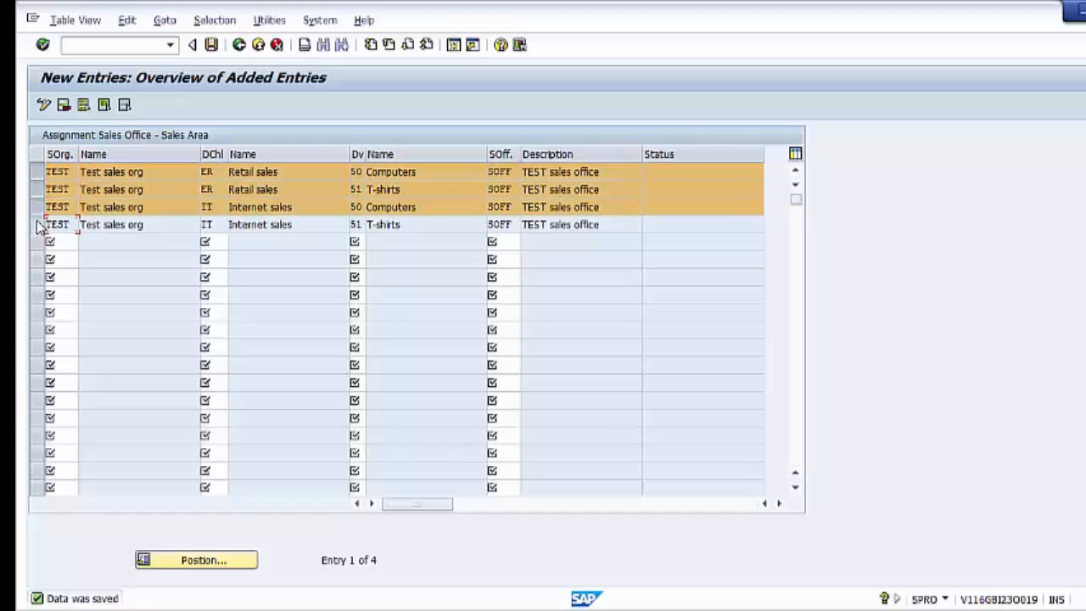
left_click(37, 224)
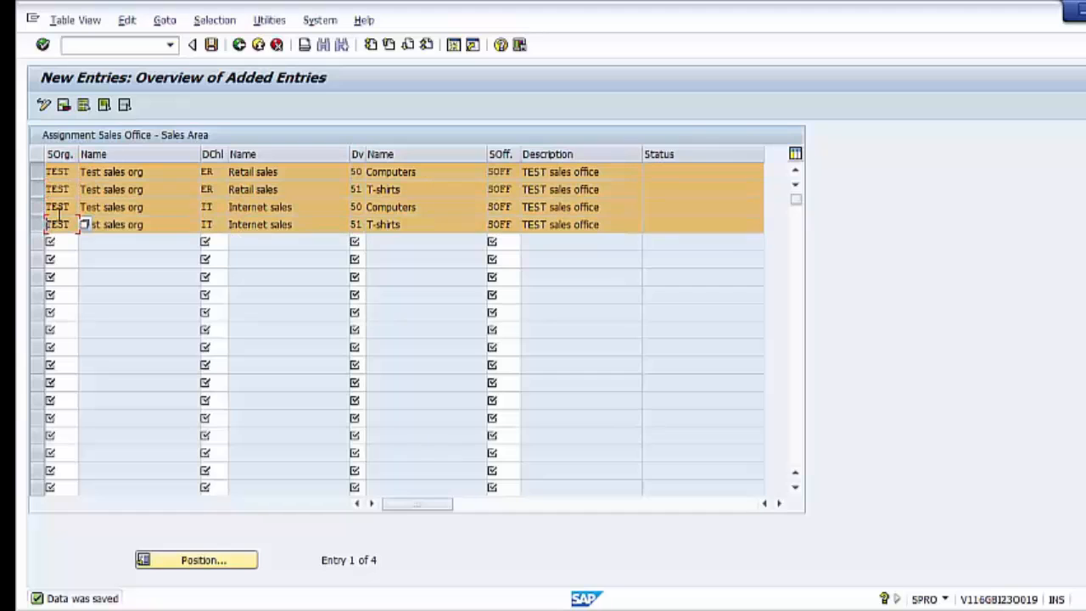
Leave the sales office assignment and return to SAP Easy Access, and reopen the SAP Reference IMG with transaction SPRO.
left_click(259, 47)
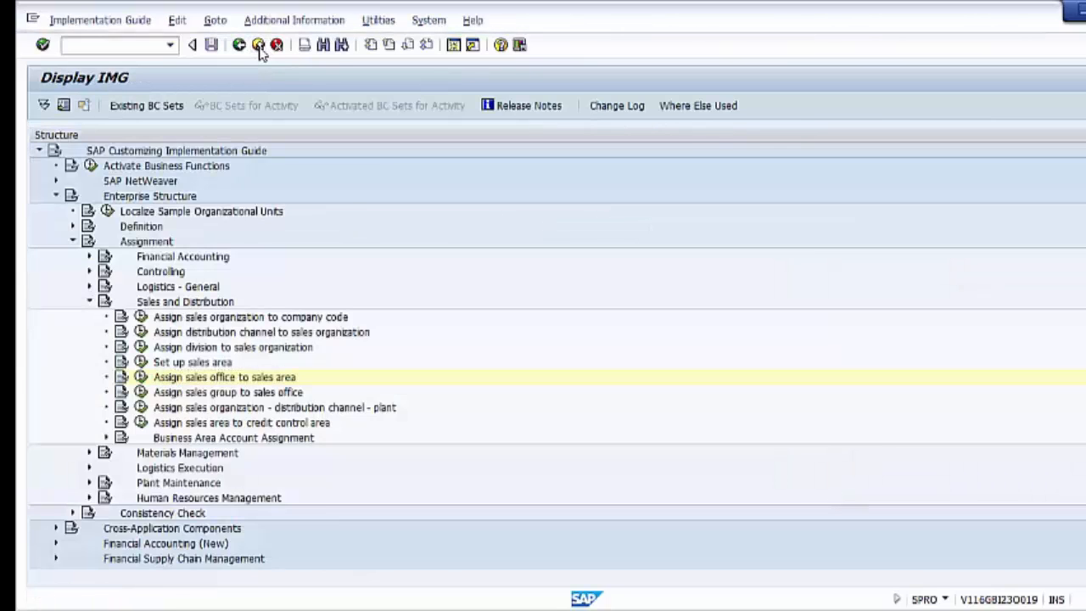
left_click(258, 47)
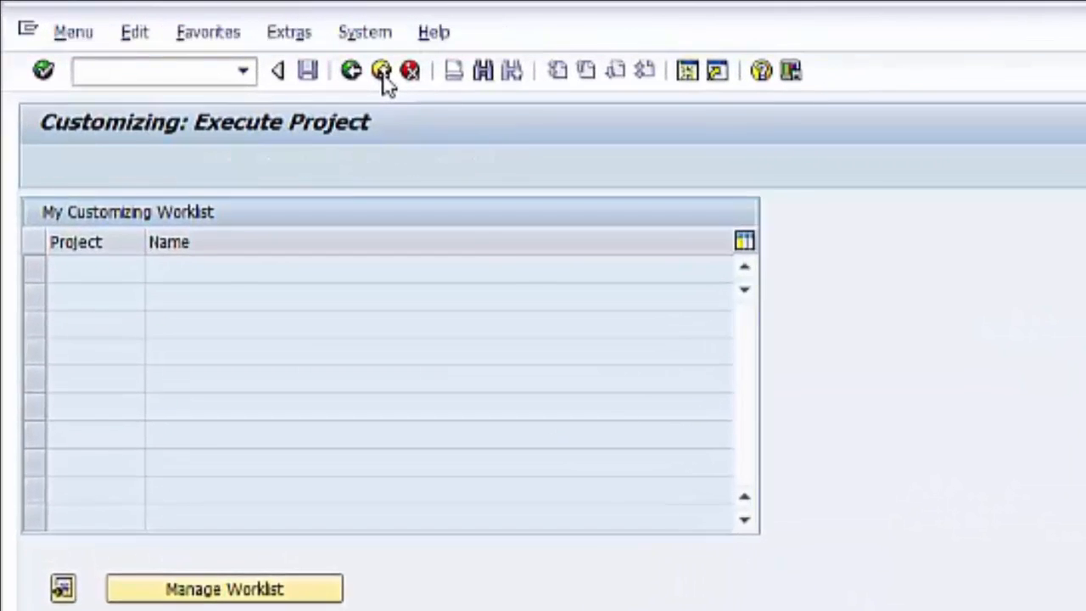
left_click(382, 70)
left_click(147, 73)
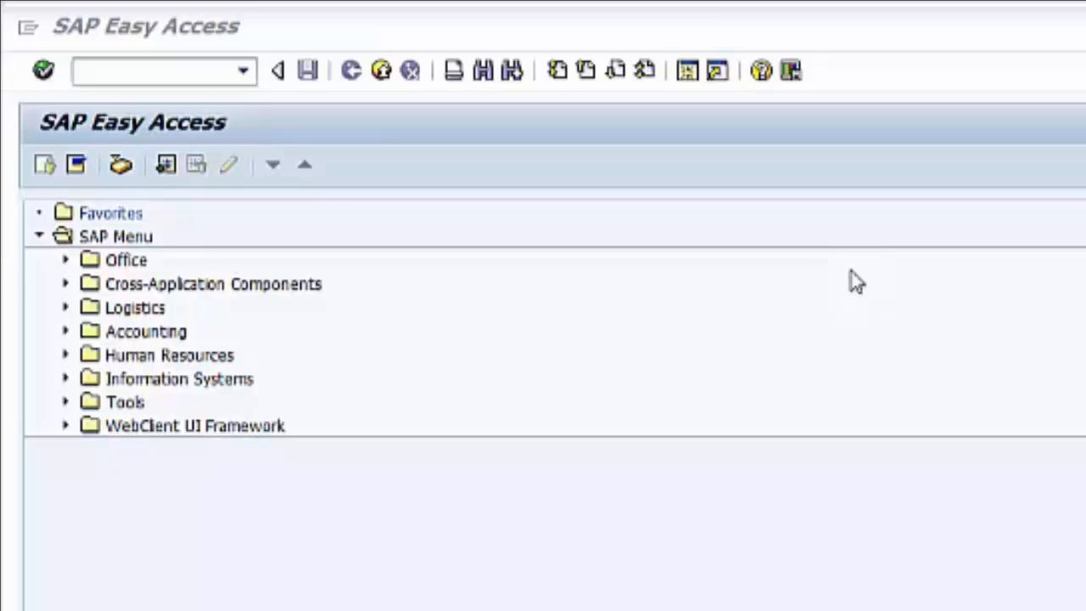
left_click(146, 70)
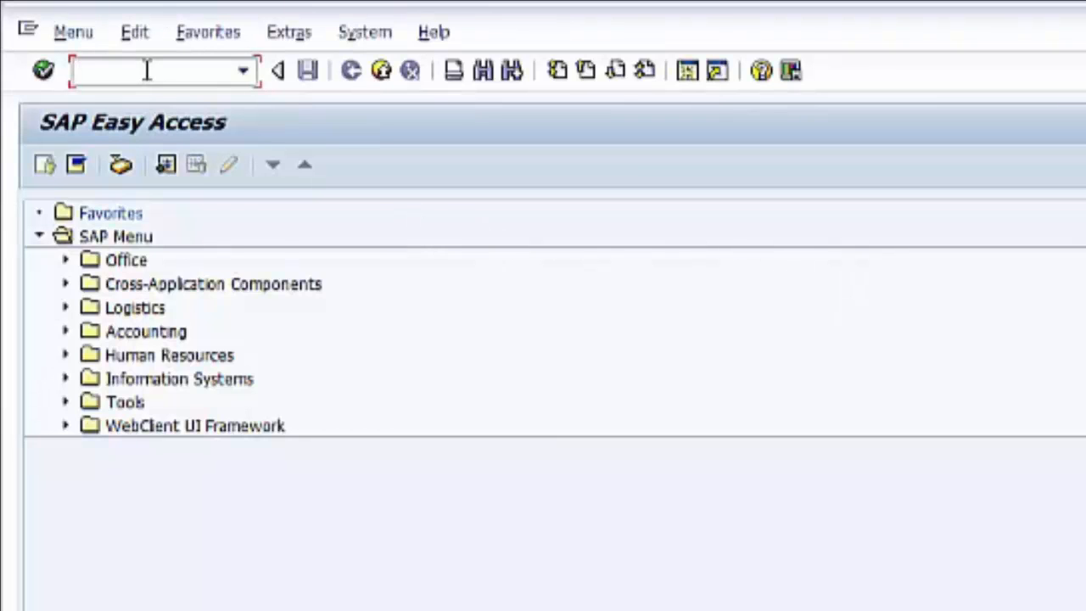
type("spro")
key("Return")
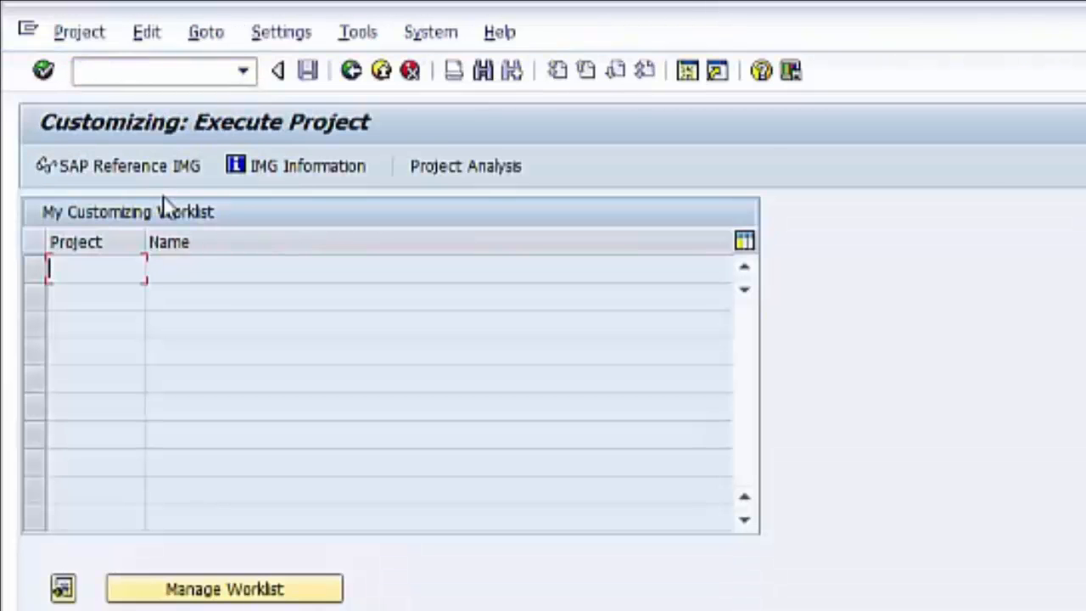
left_click(134, 167)
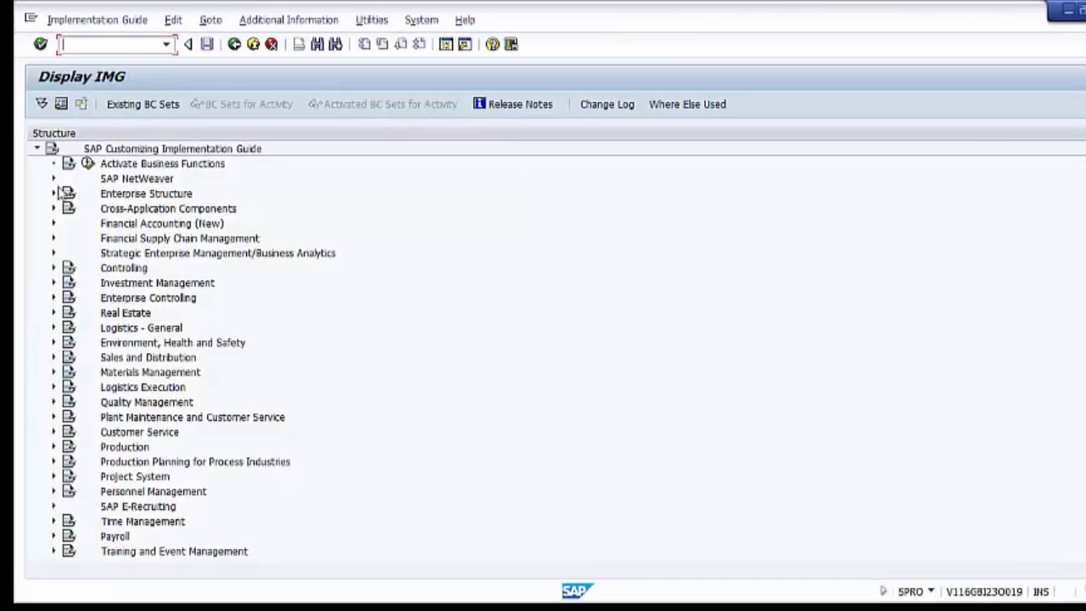
Under Enterprise Structure, Definition, Sales and Distribution, open the activity for maintaining sales groups and start new entries.
left_click(53, 196)
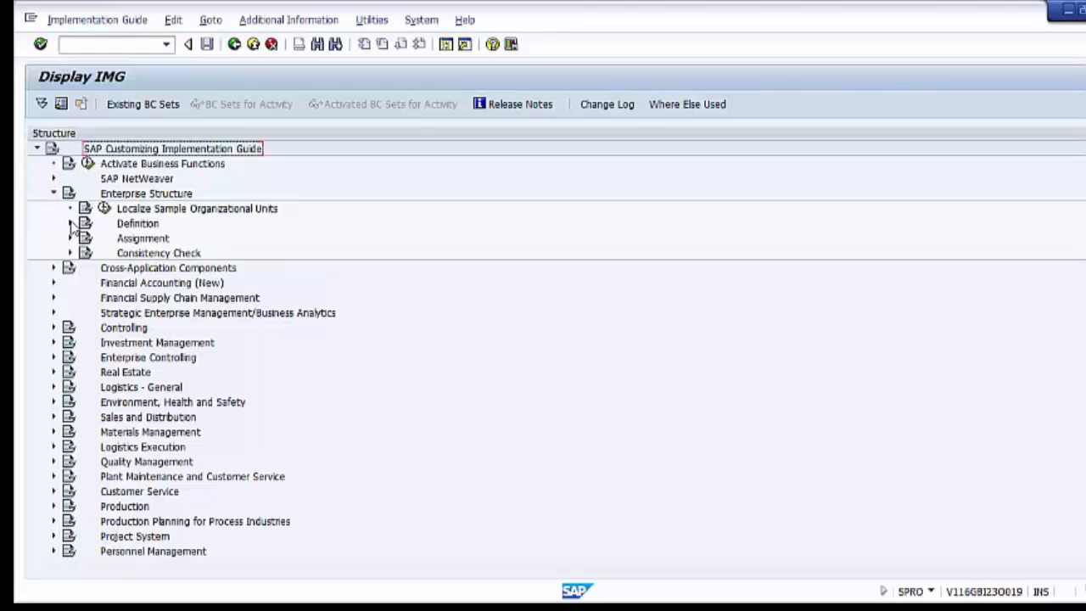
left_click(71, 223)
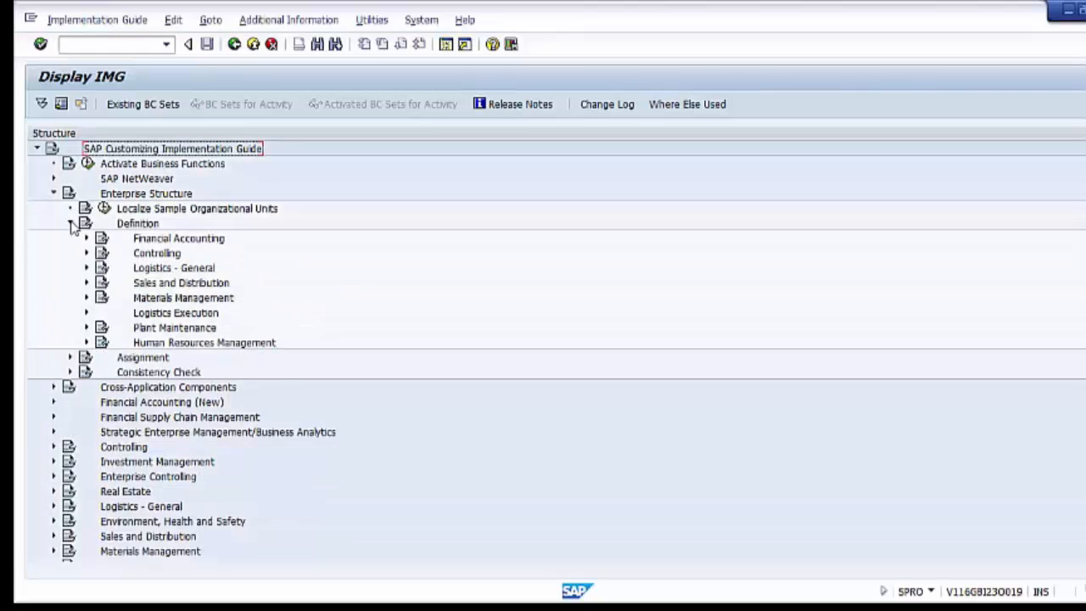
left_click(86, 284)
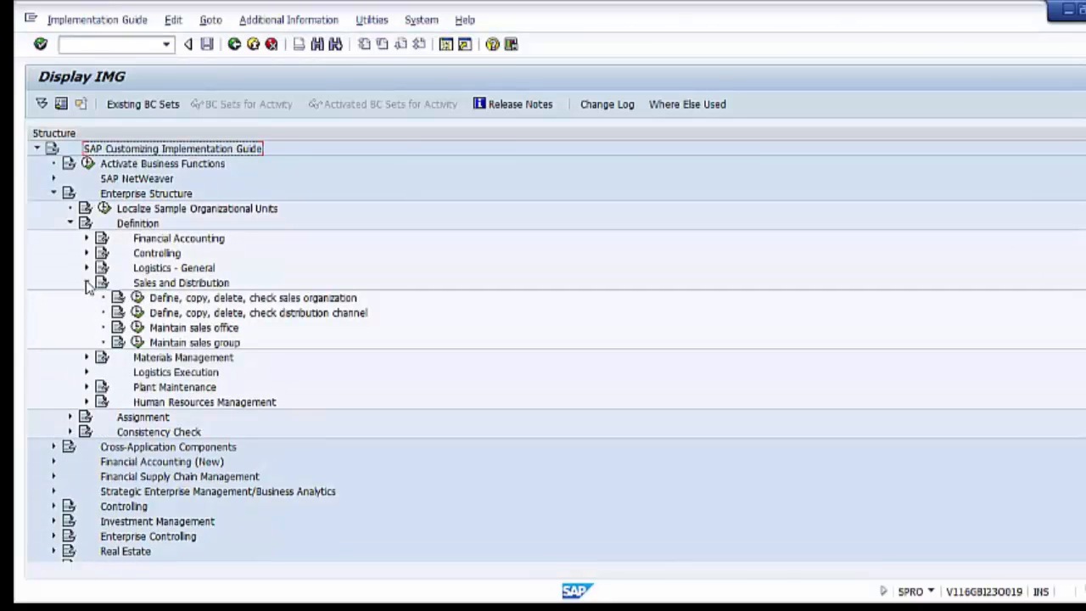
left_click(137, 343)
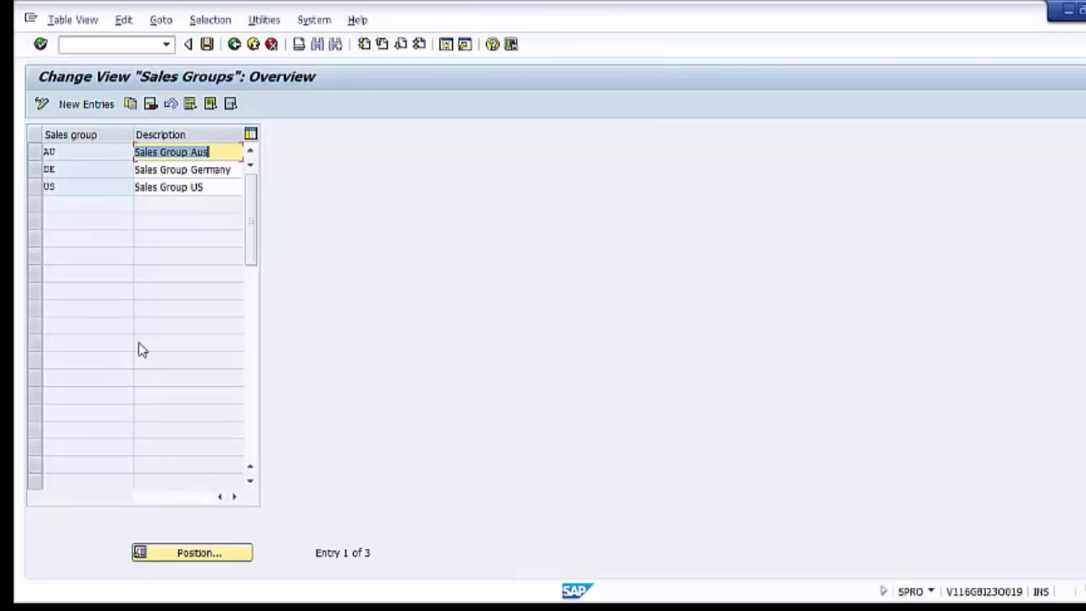
left_click(84, 105)
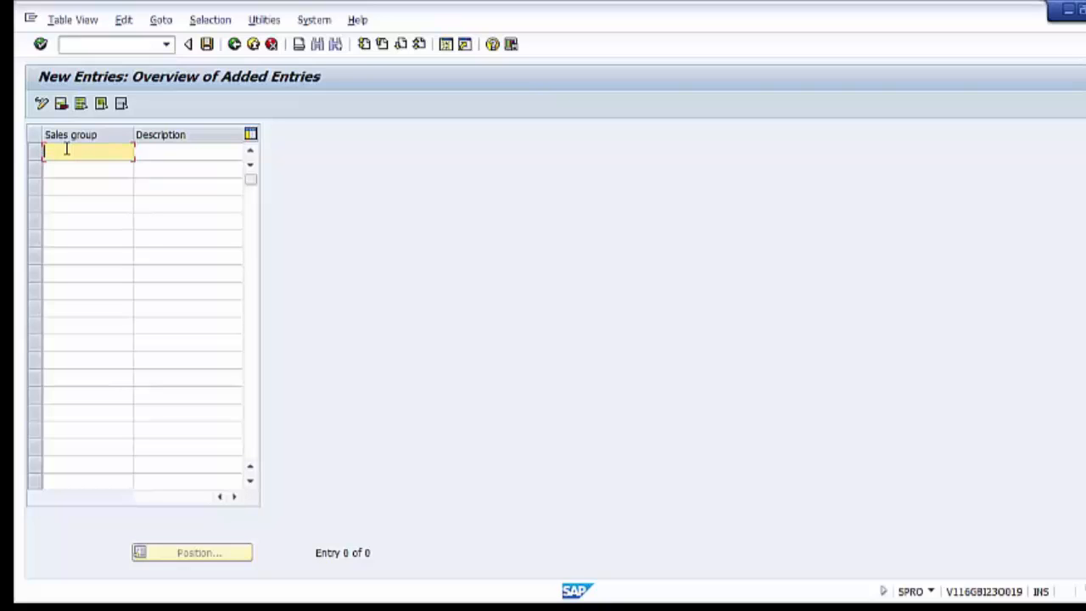
Enter two new sales groups, GGG and RRR, and describe GGG as "Goverment contr.".
type("GGG")
left_click(61, 171)
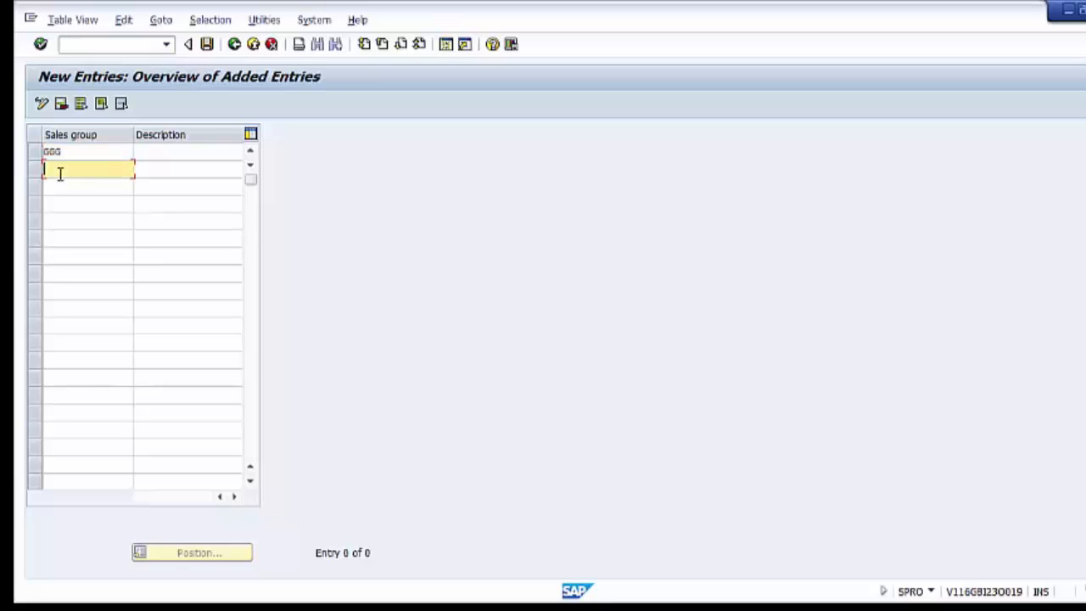
type("RRR")
left_click(156, 150)
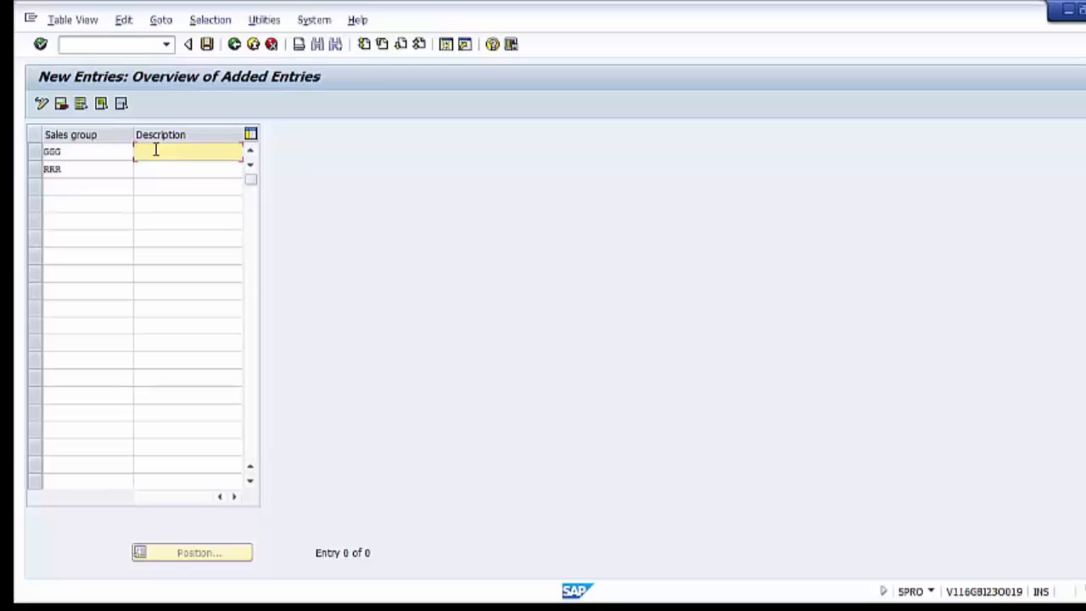
type("Government contr.")
Describe sales group RRR as "Reseller contr." and save both new sales groups.
left_click(160, 170)
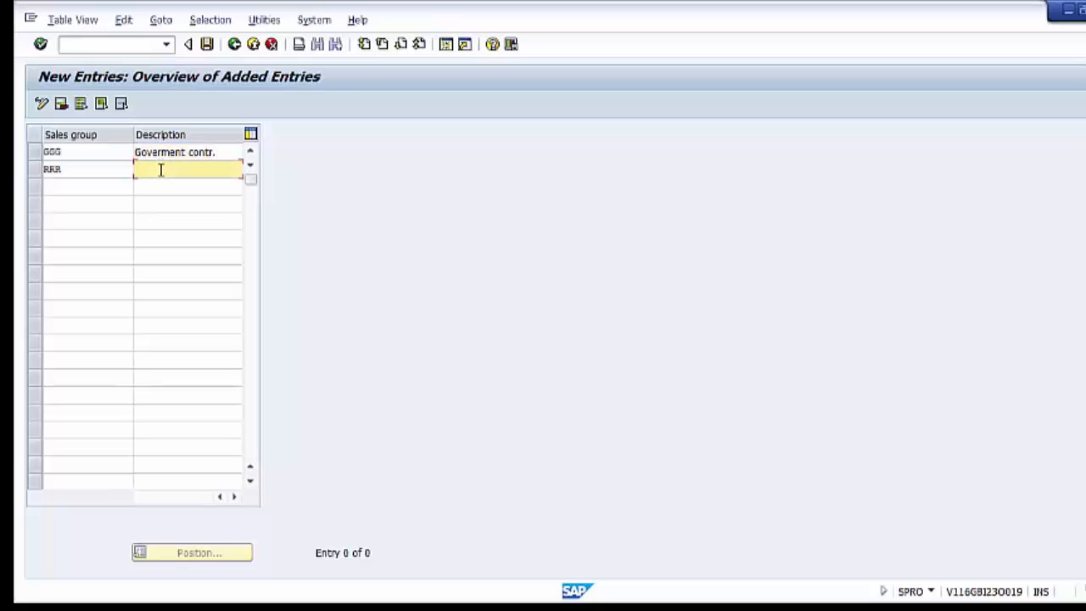
type("Resell")
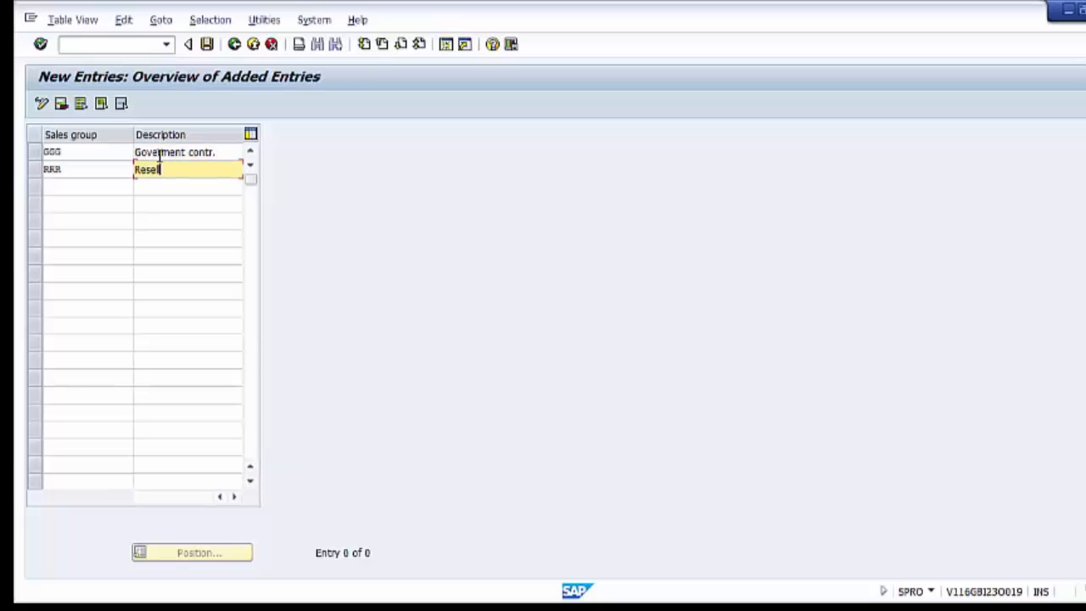
type("er cont")
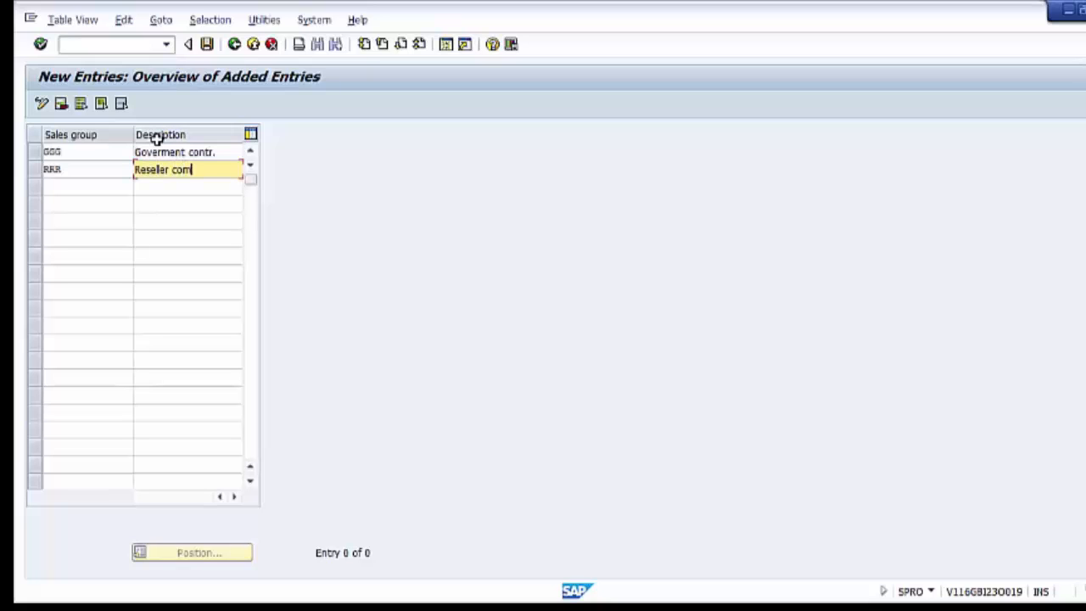
key("BackSpace")
key("BackSpace")
type("ntr.")
key("Return")
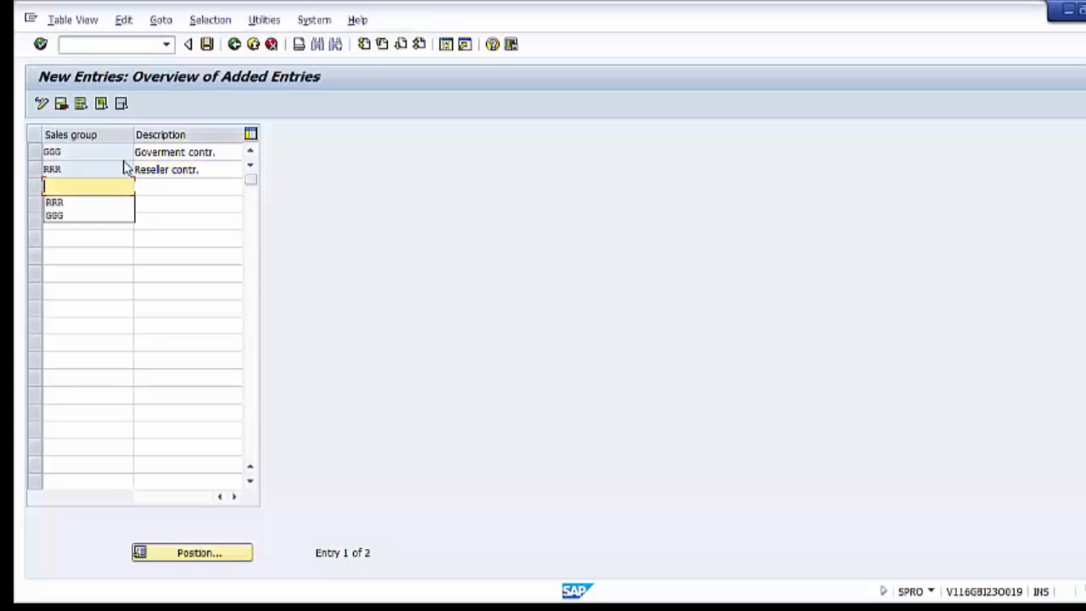
left_click(122, 157)
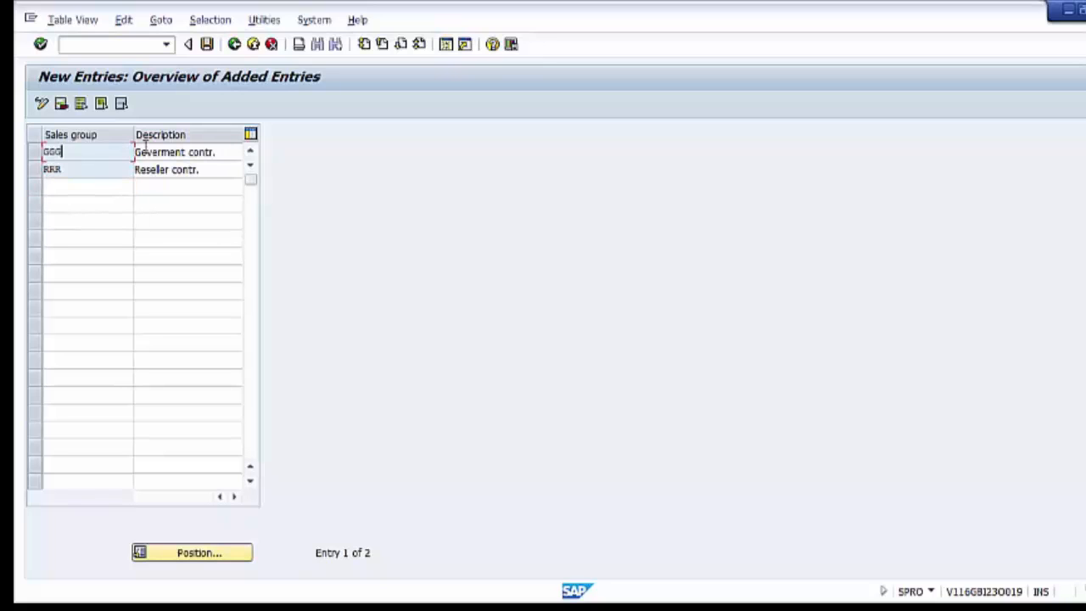
left_click(207, 45)
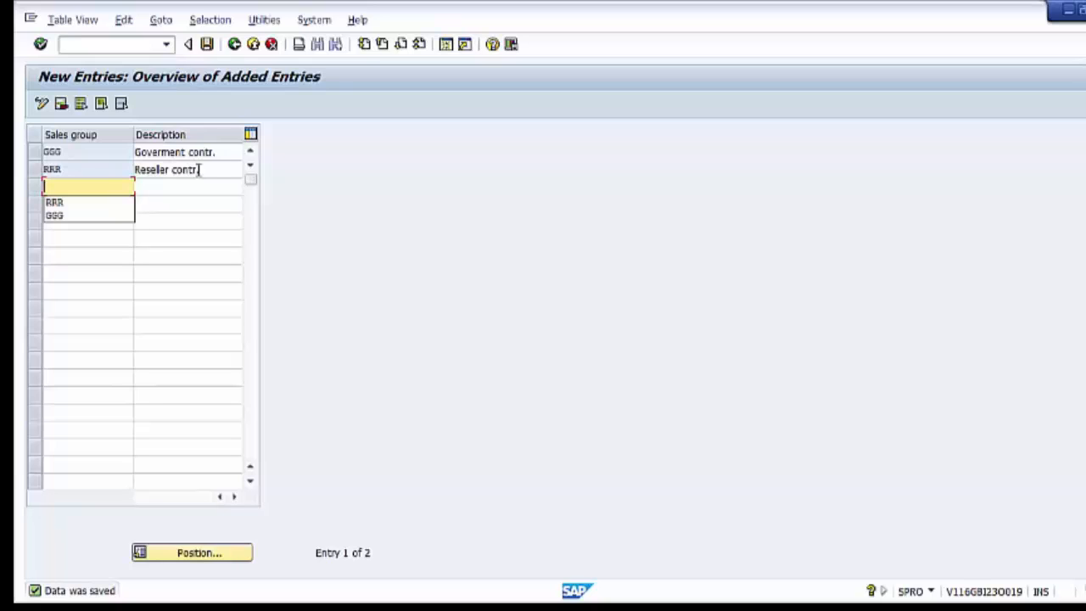
Return to the IMG, open Assign sales group to sales office under Enterprise Structure, Assignment, Sales and Distribution, and start new entries.
left_click(253, 44)
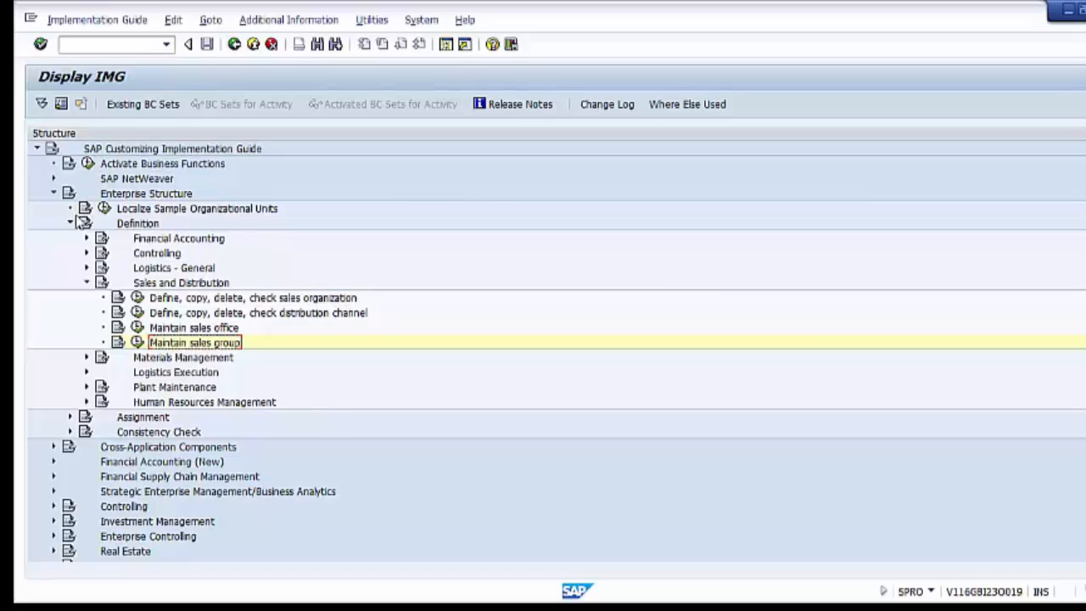
left_click(70, 223)
left_click(53, 193)
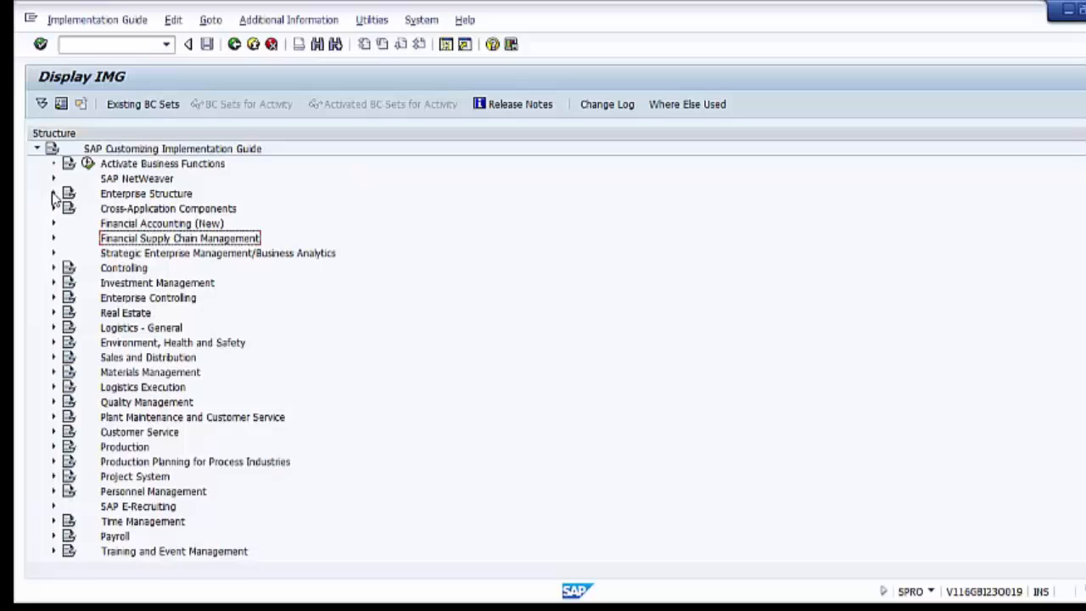
left_click(107, 198)
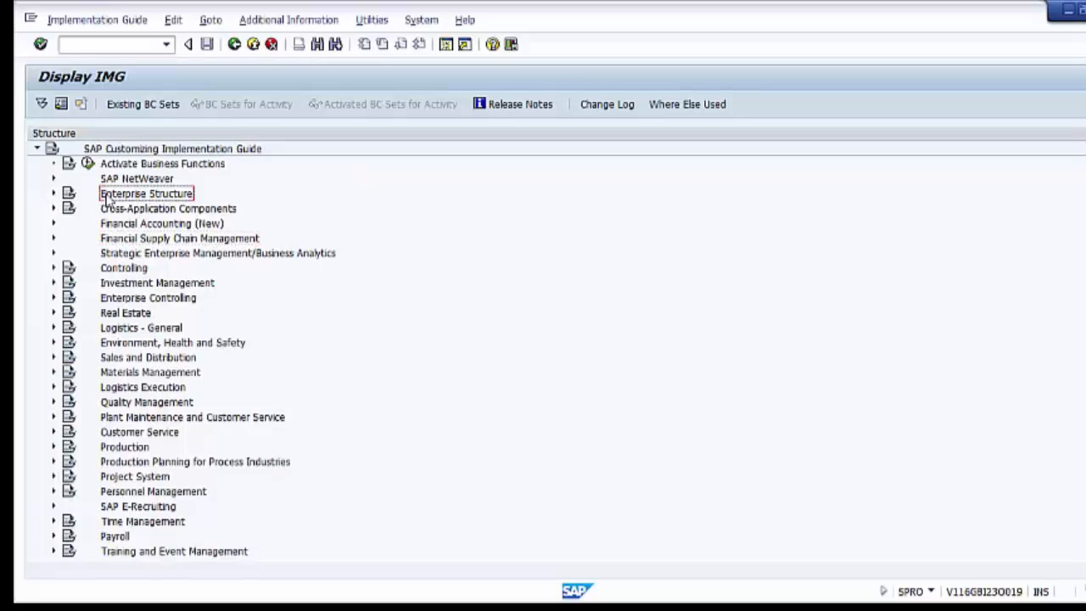
left_click(53, 193)
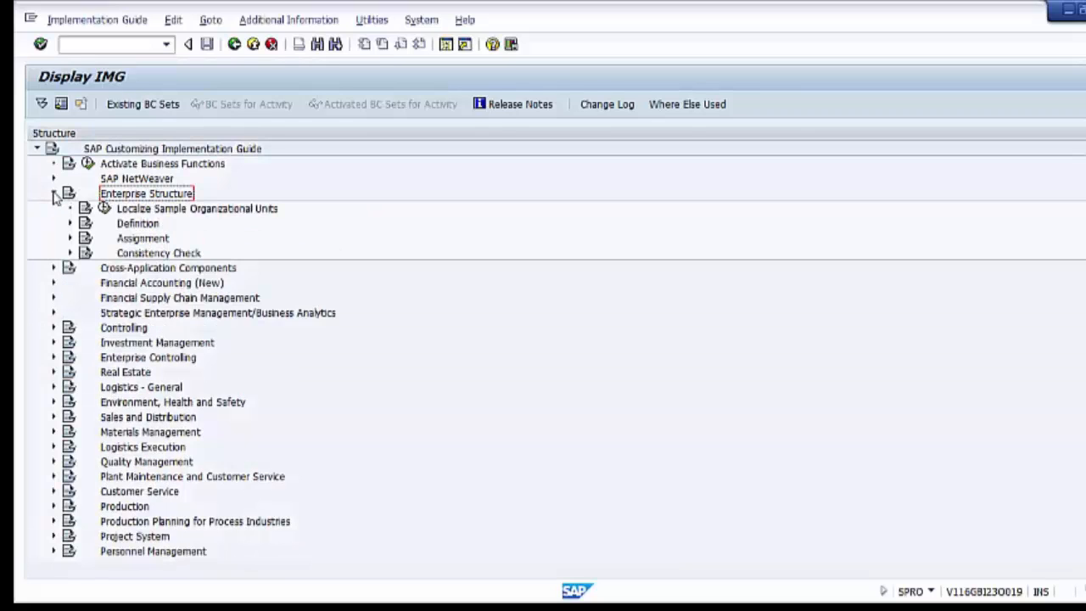
left_click(72, 240)
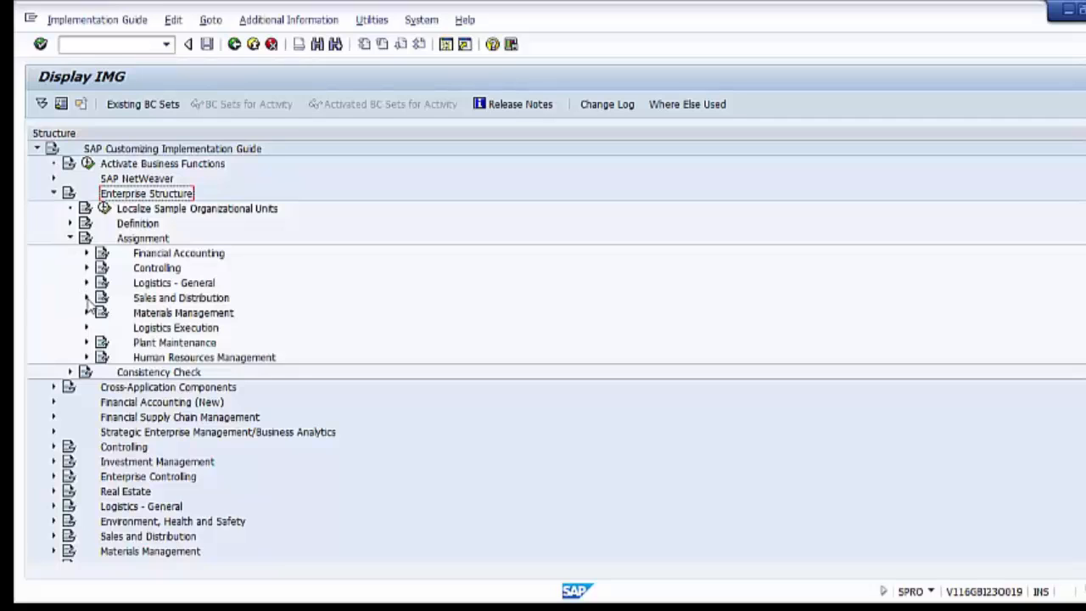
left_click(87, 298)
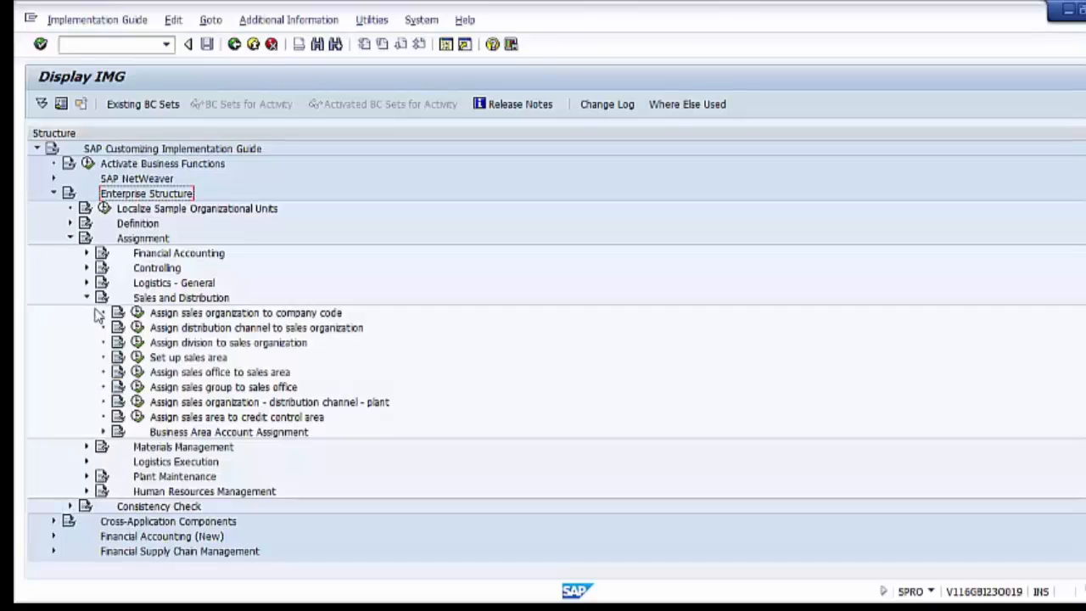
left_click(164, 387)
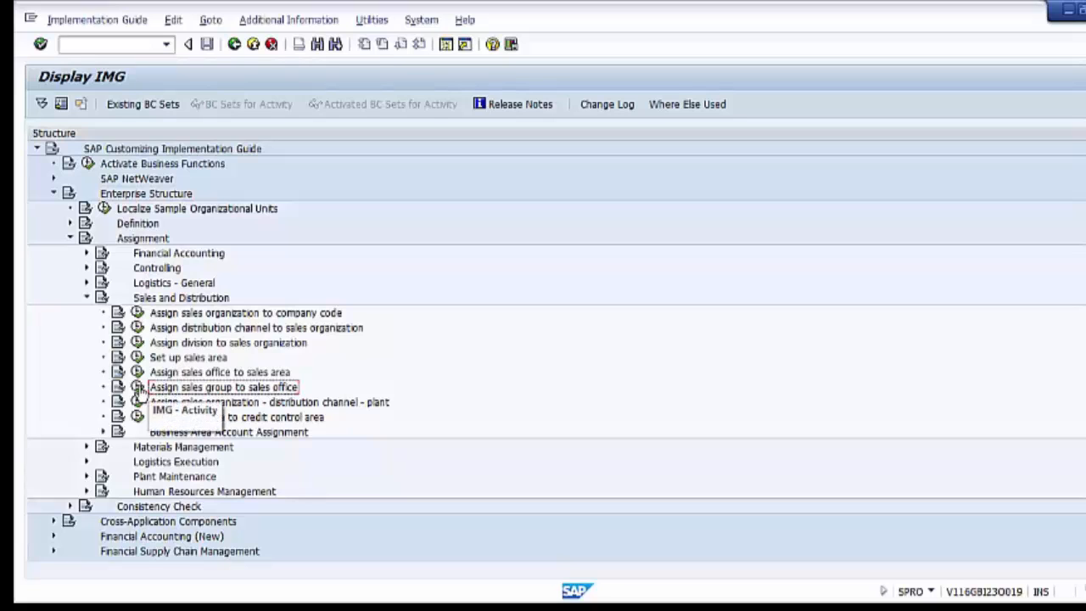
left_click(135, 386)
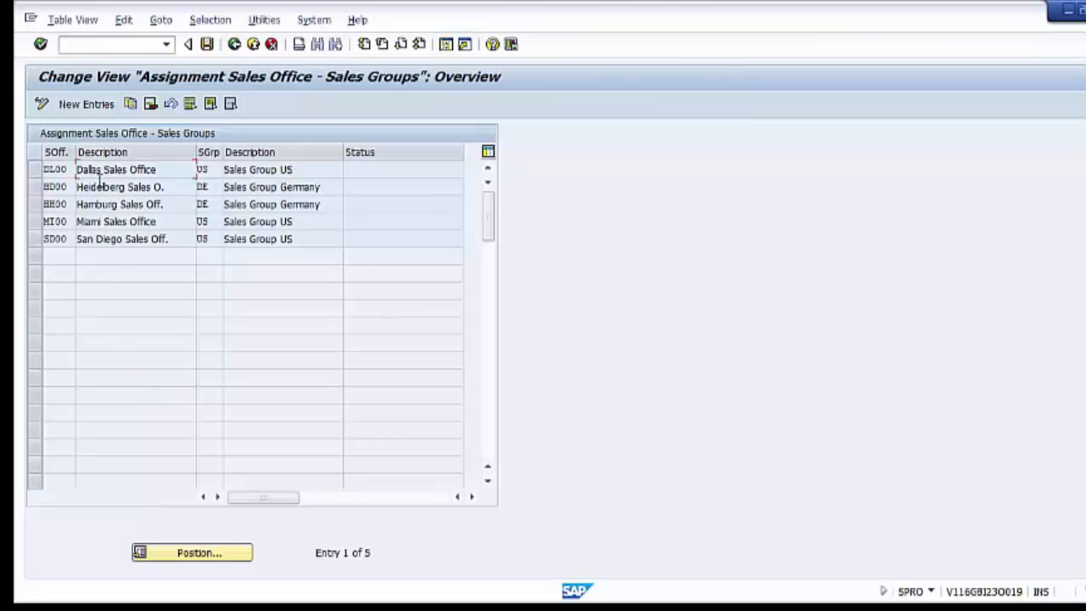
left_click(89, 105)
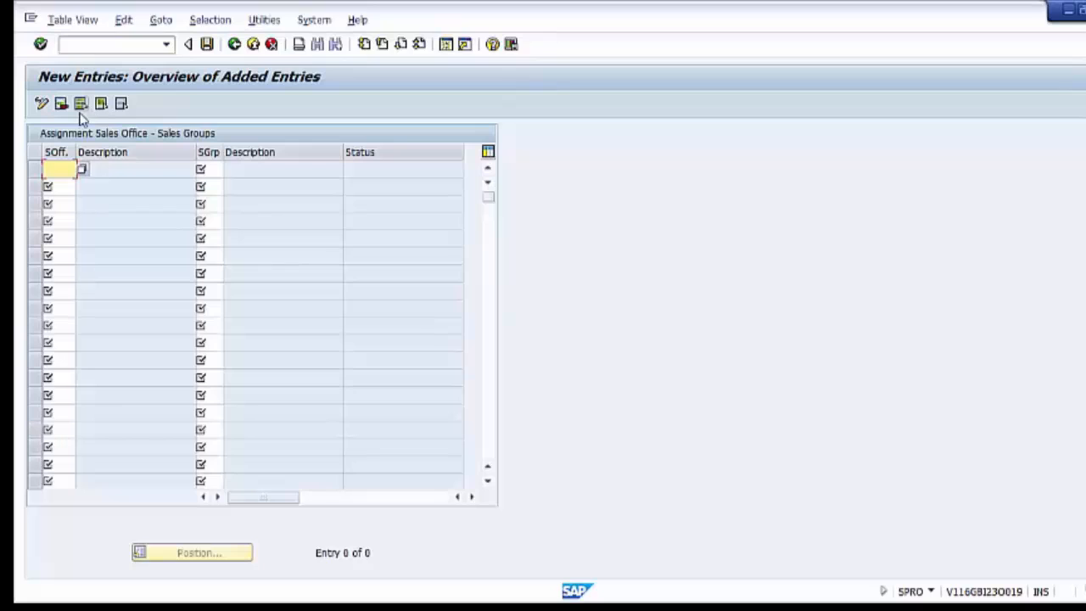
Assign sales group GGG to sales office SOFF in the first new assignment row.
left_click(82, 173)
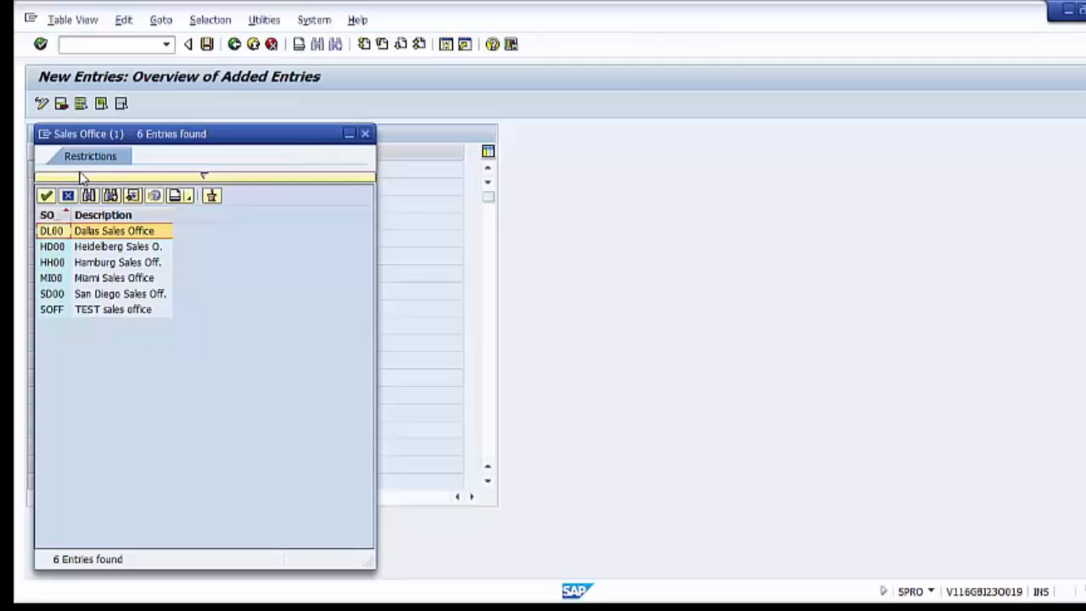
left_click(105, 311)
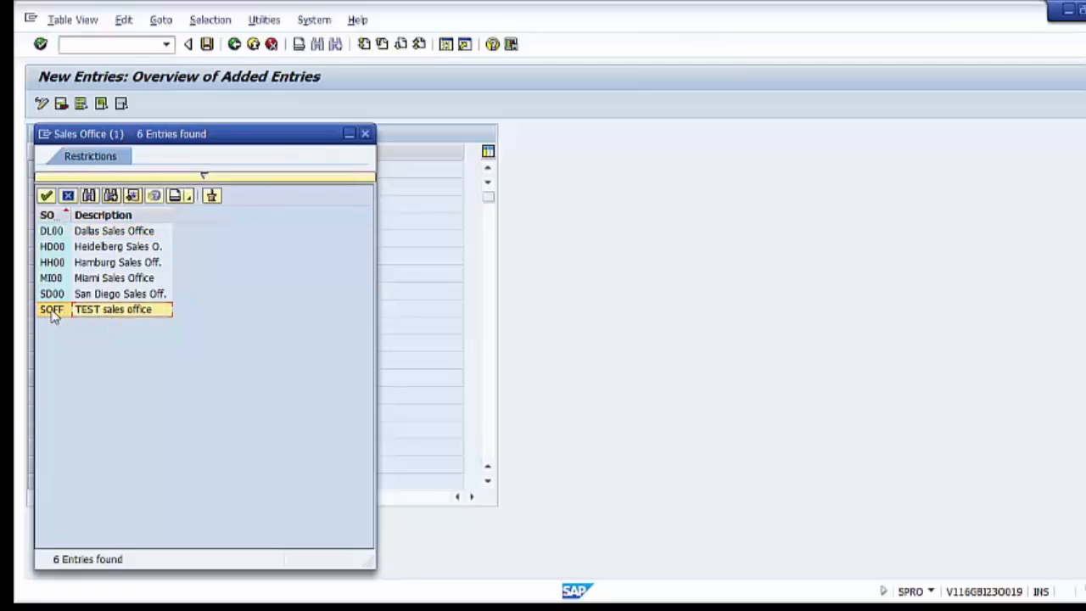
double_click(107, 311)
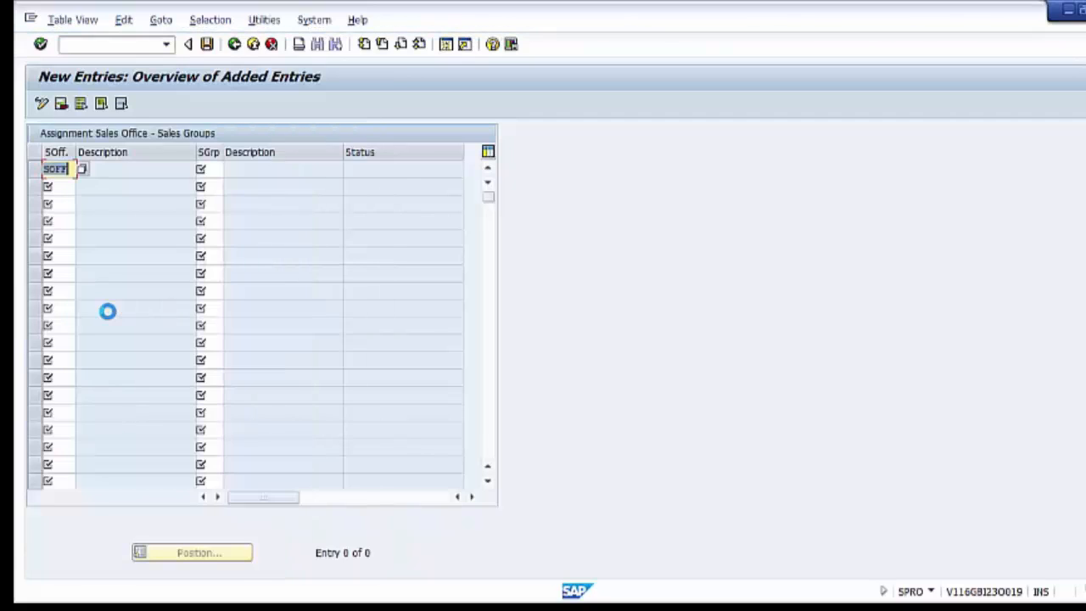
left_click(210, 169)
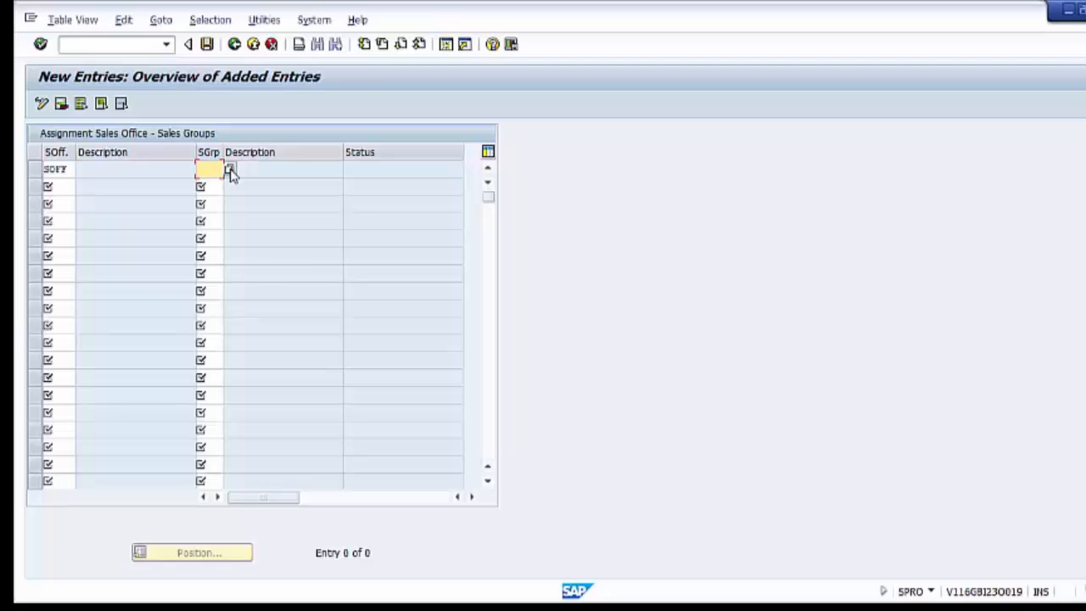
left_click(230, 170)
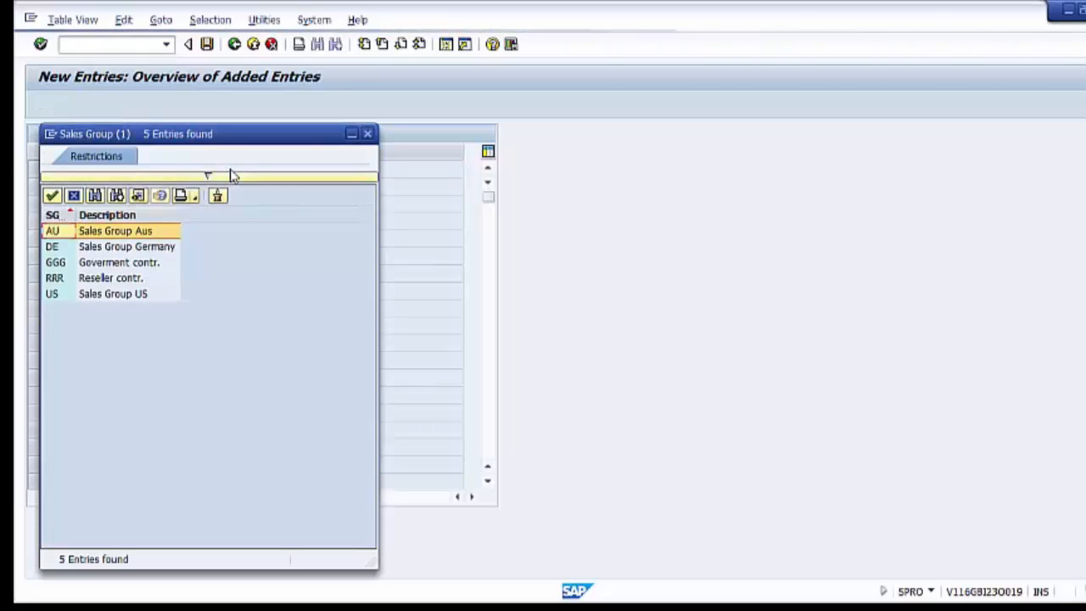
double_click(108, 262)
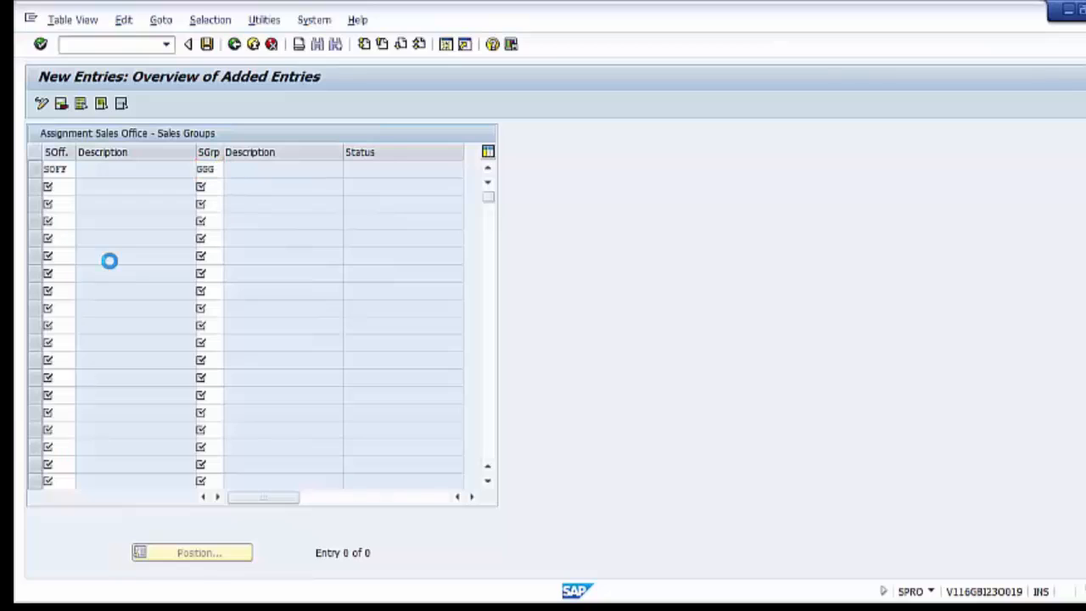
key("Return")
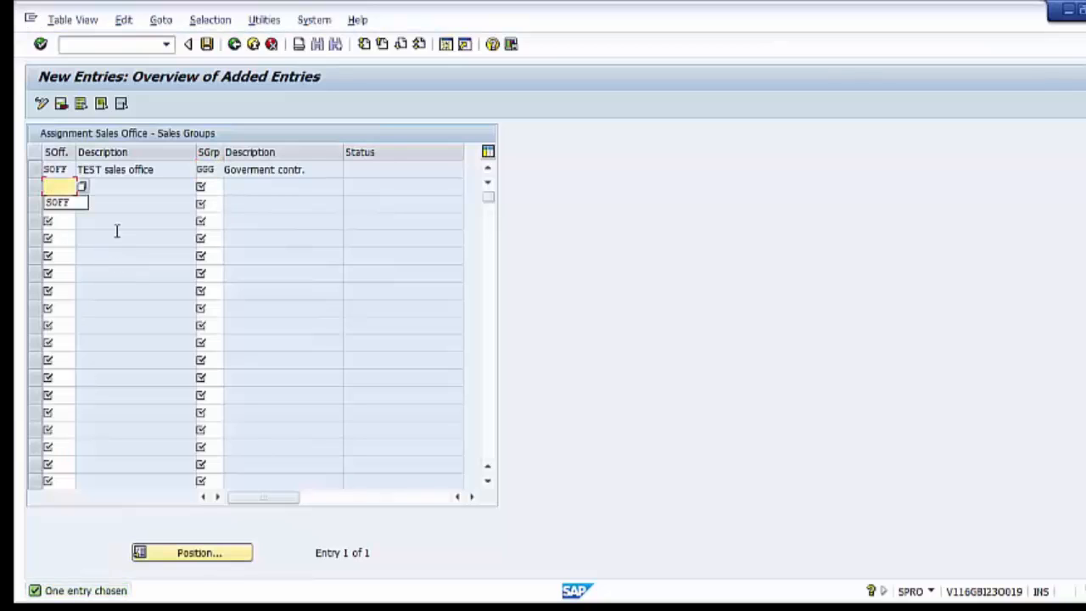
Assign sales group RRR to sales office SOFF in the second row and save the assignments.
left_click(73, 186)
left_click(81, 188)
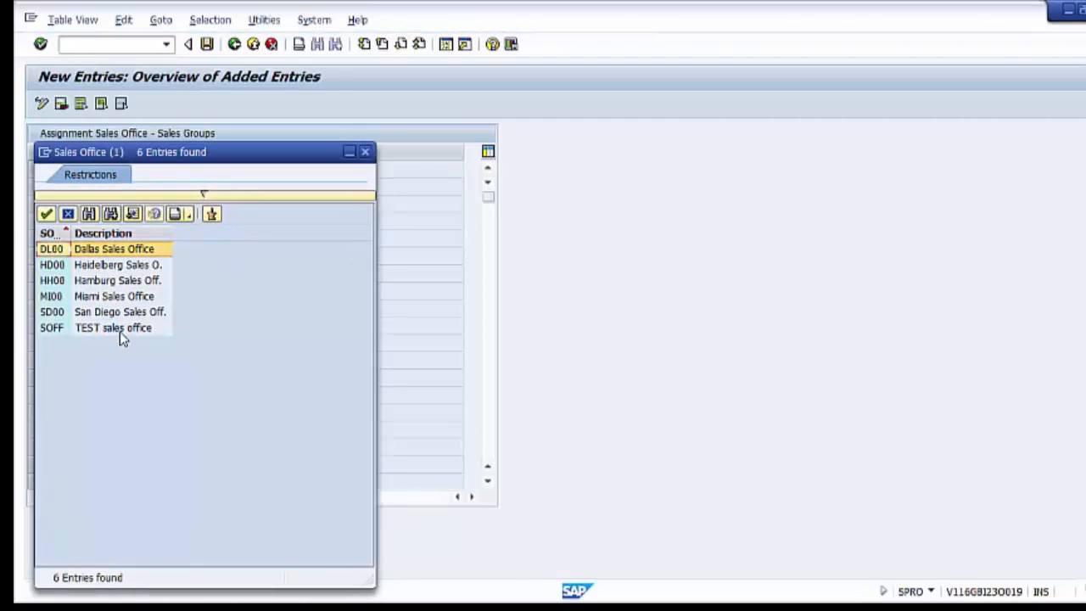
double_click(119, 330)
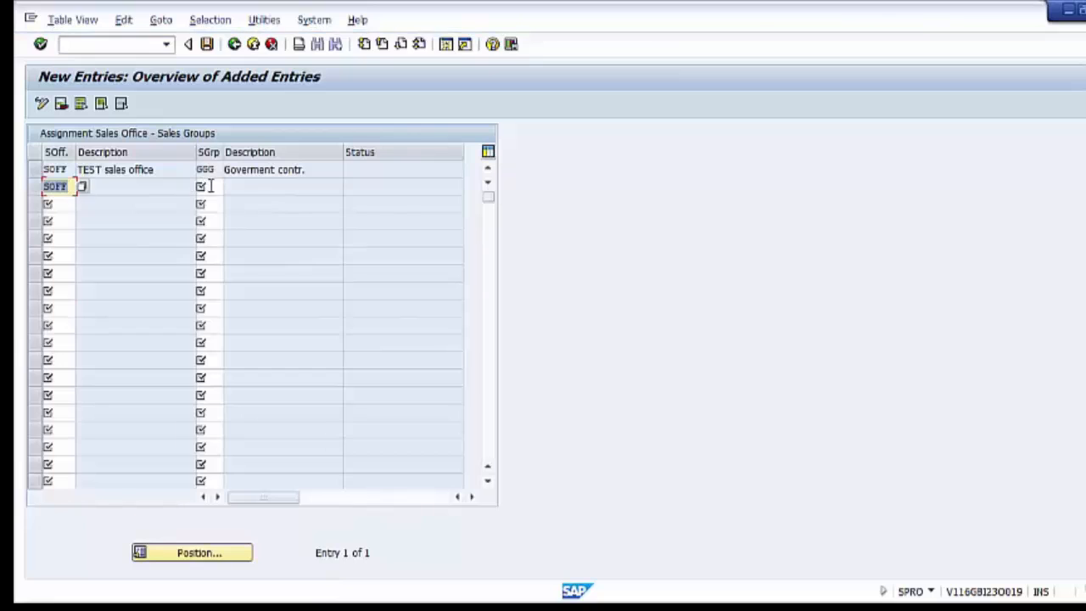
left_click(211, 187)
left_click(230, 188)
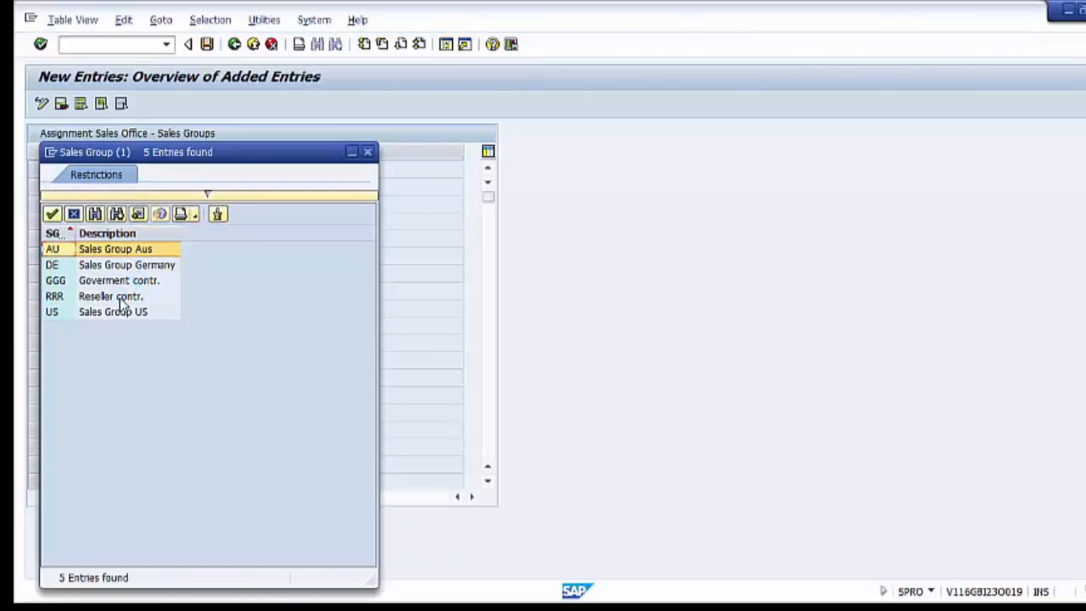
double_click(118, 296)
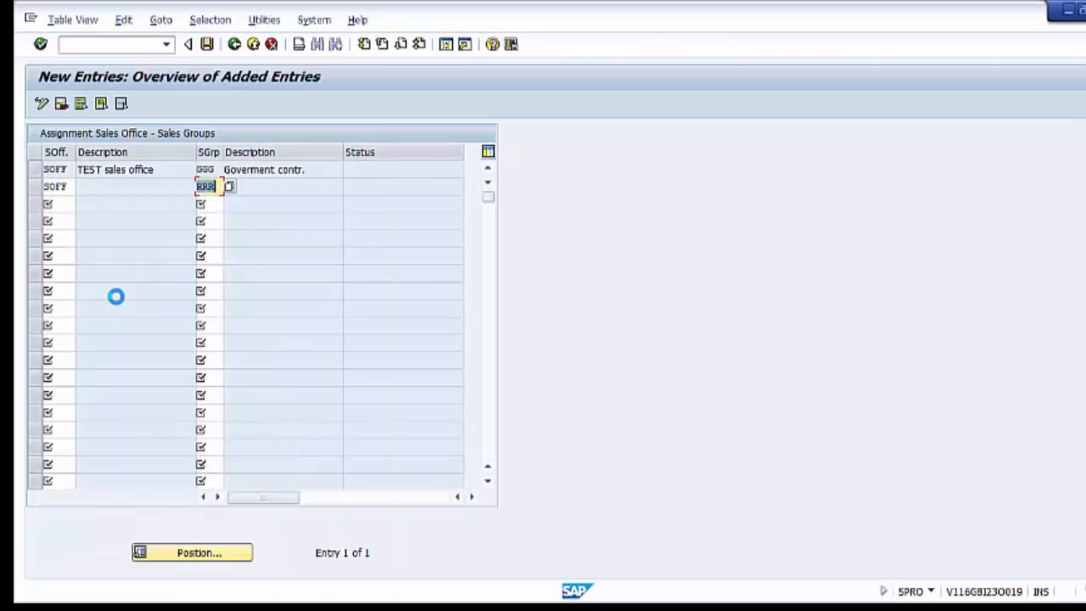
key("Return")
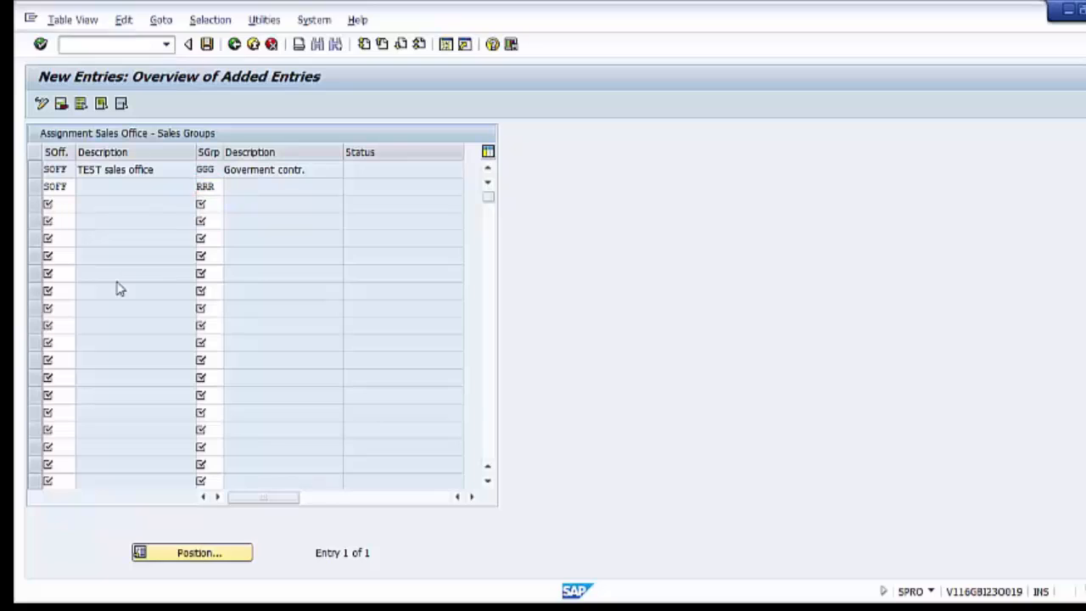
left_click(71, 203)
left_click(164, 187)
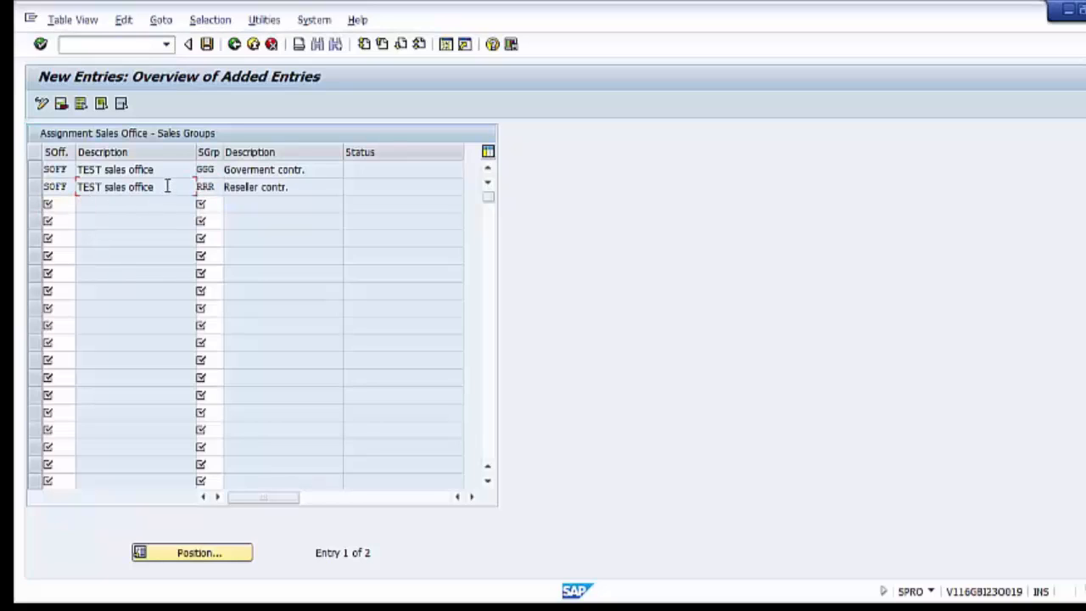
left_click(207, 44)
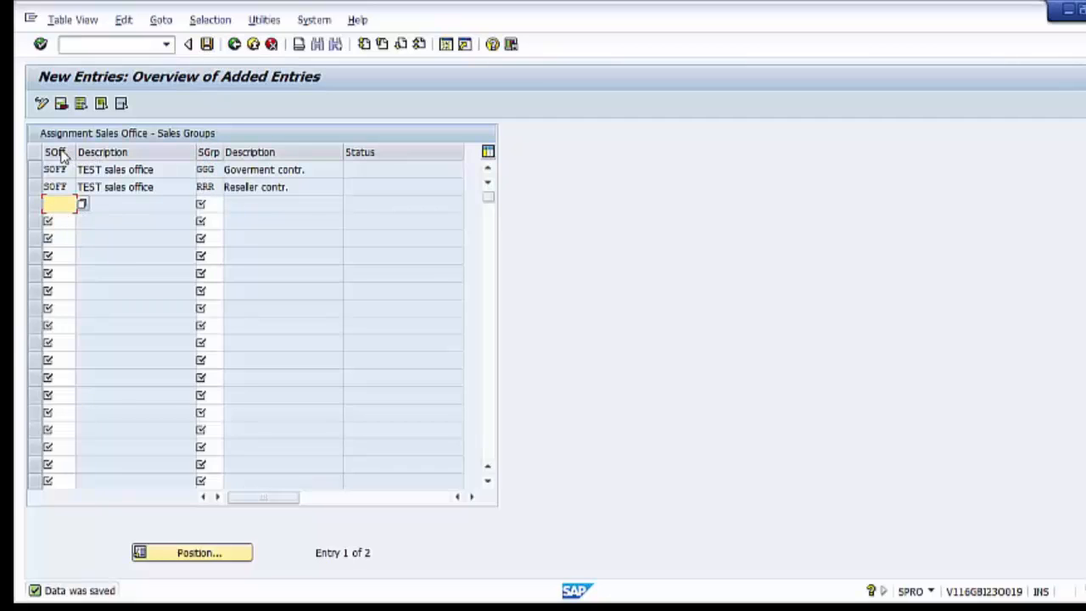
Exit the sales group assignments and return to the SAP Easy Access screen.
left_click(252, 45)
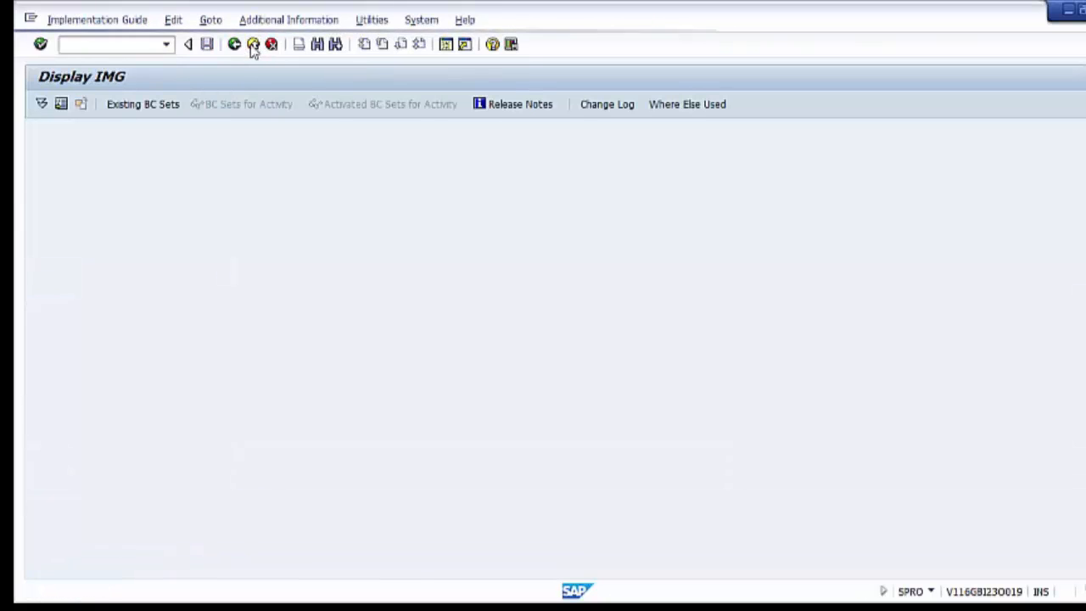
left_click(253, 45)
left_click(253, 45)
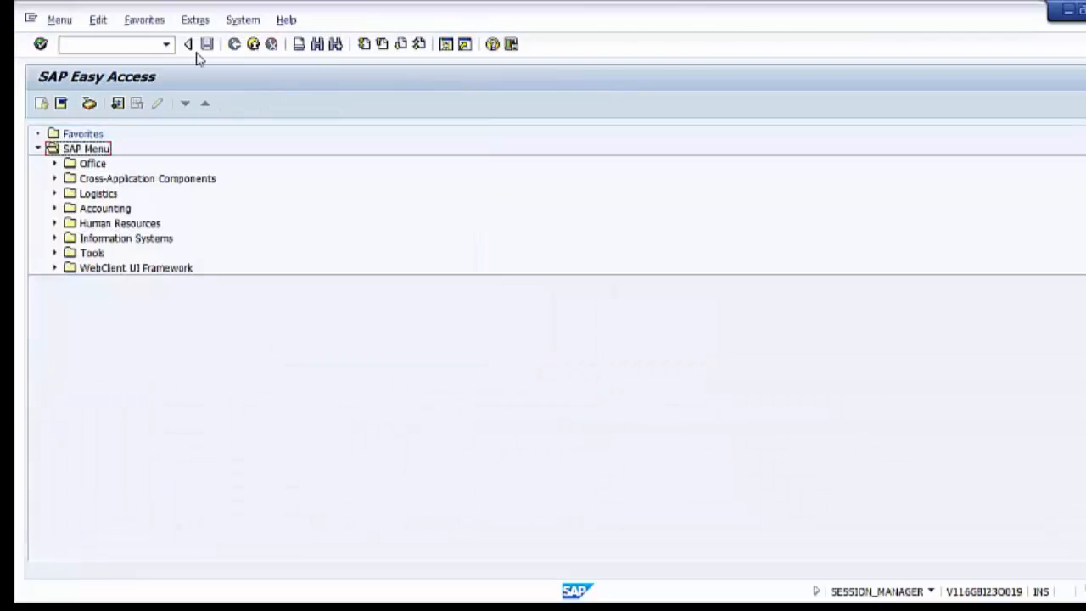
Run transaction spro and display the SAP Reference IMG.
left_click(137, 44)
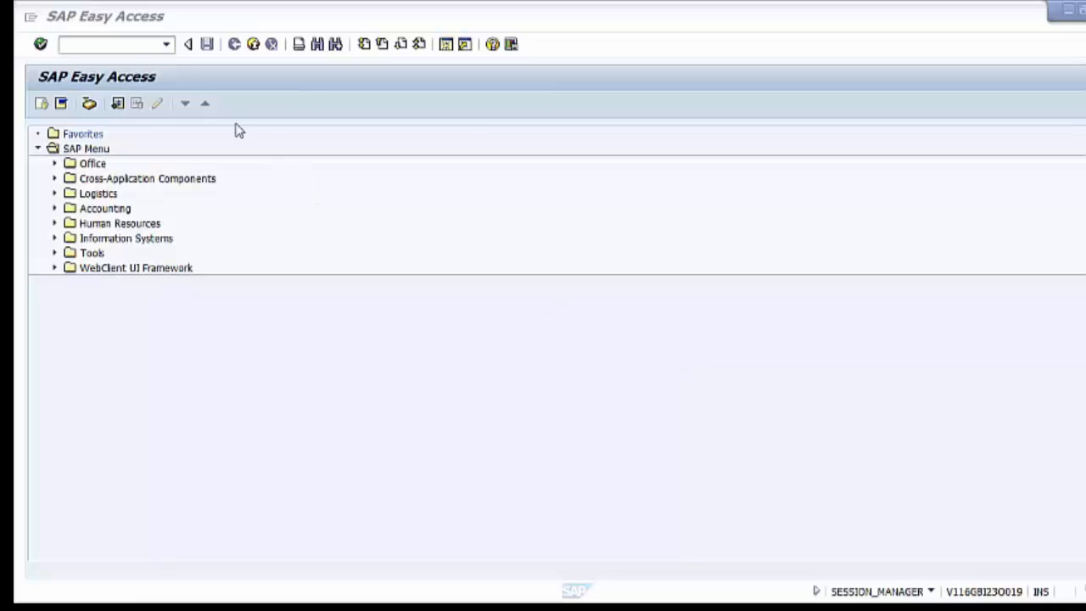
left_click(119, 44)
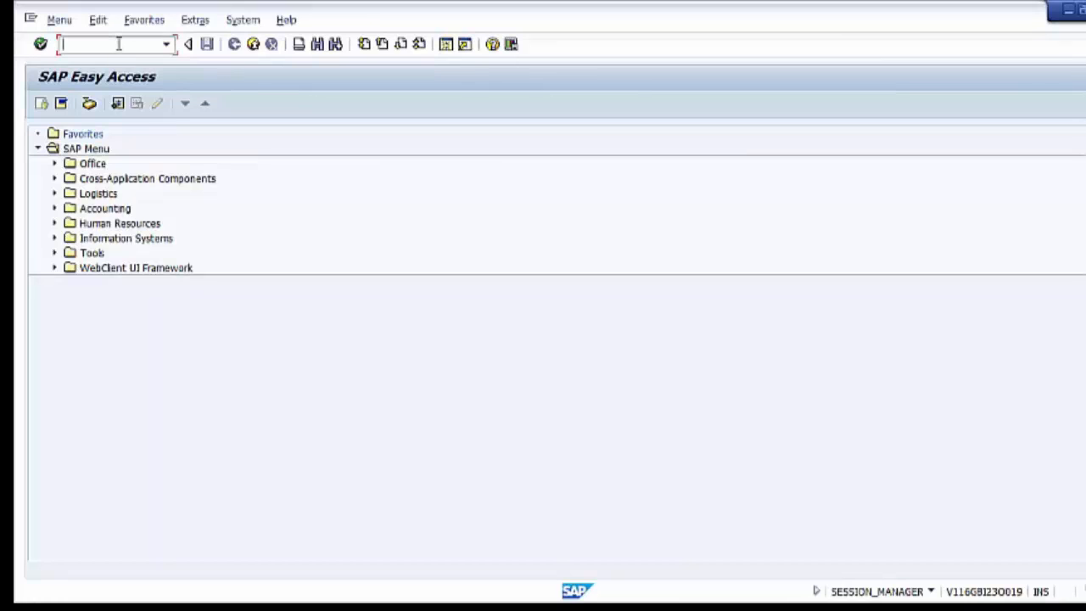
type("spro")
key("Return")
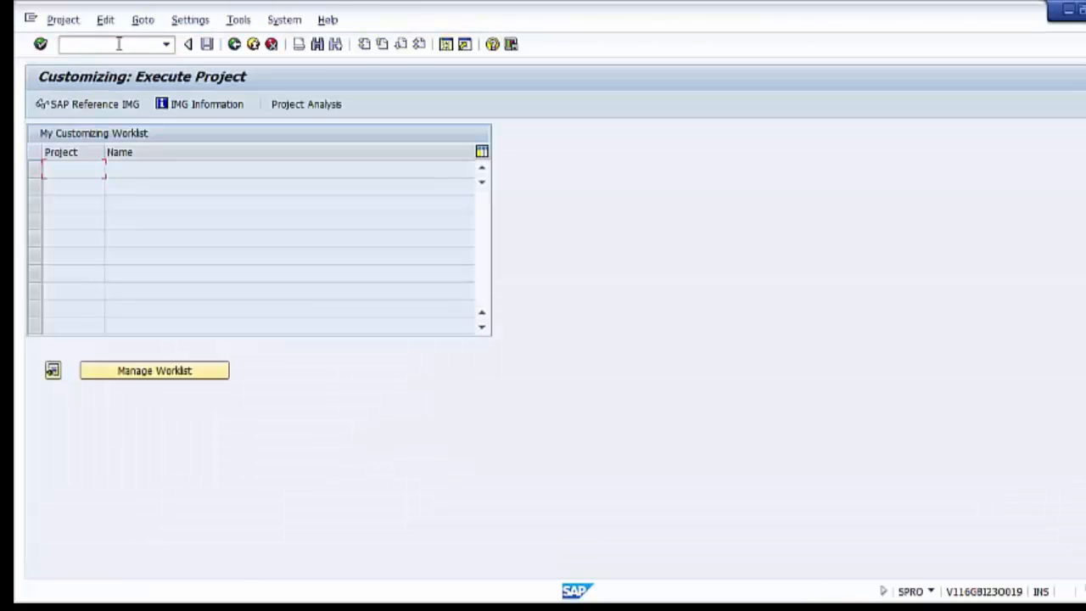
left_click(97, 107)
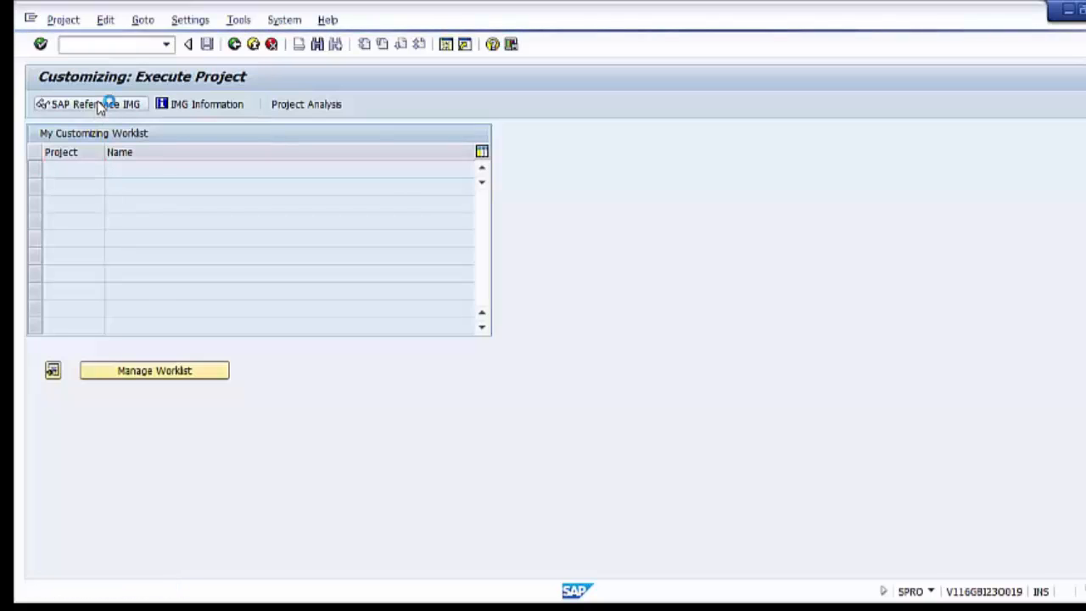
Open Define Plant under Enterprise Structure, Definition, Logistics - General, and start a new entry.
left_click(53, 193)
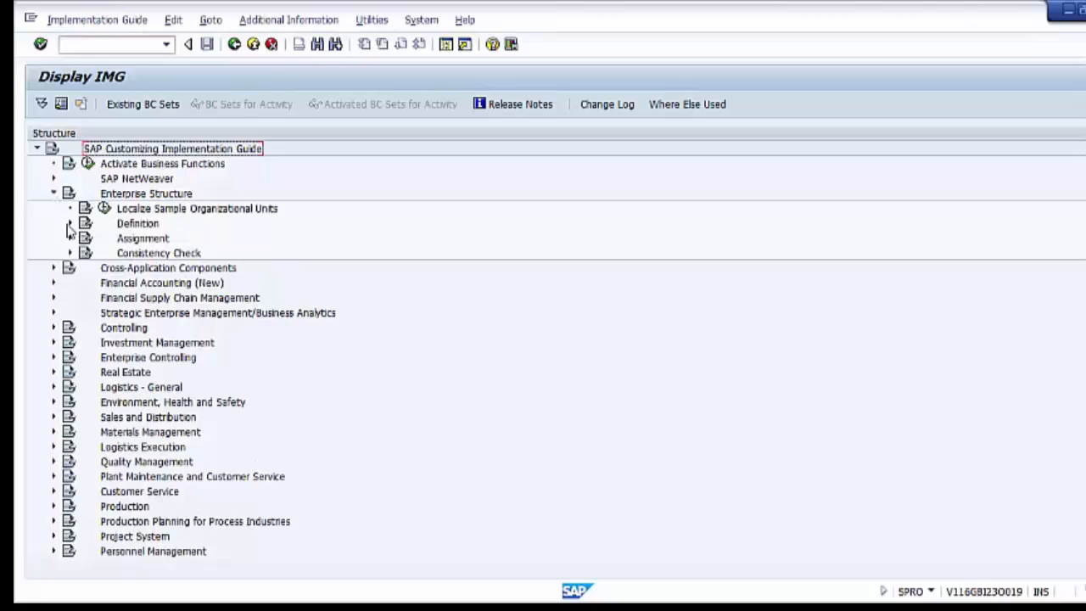
left_click(69, 224)
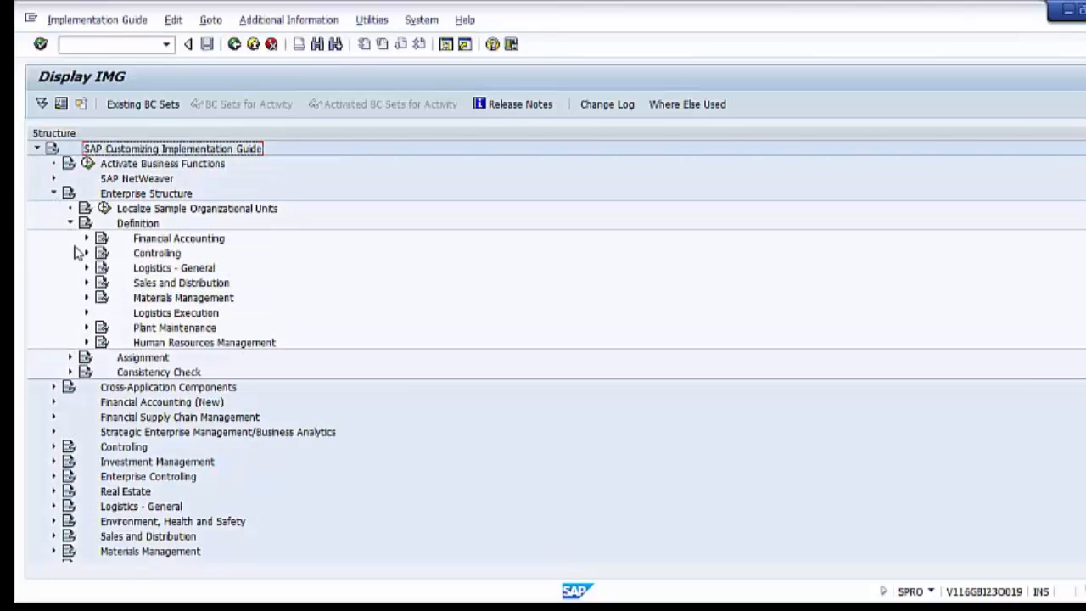
left_click(86, 268)
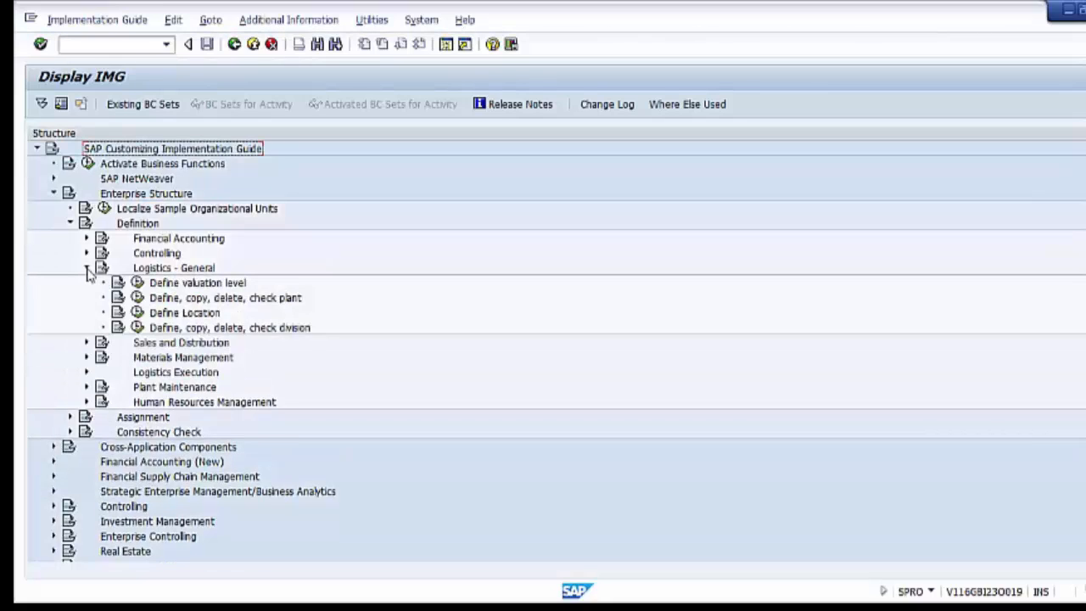
left_click(184, 298)
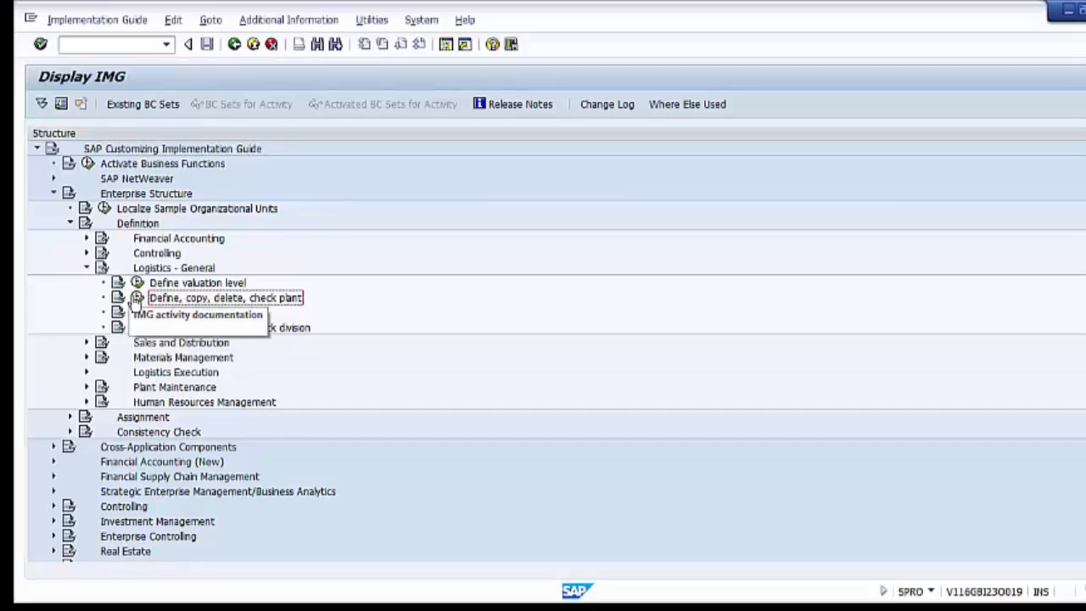
left_click(138, 299)
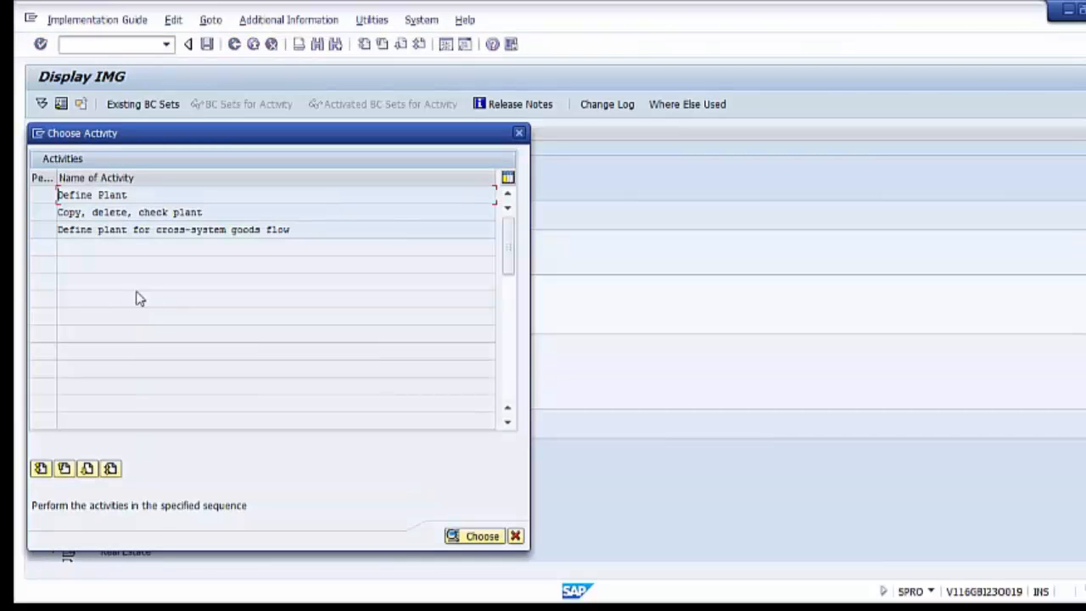
double_click(114, 200)
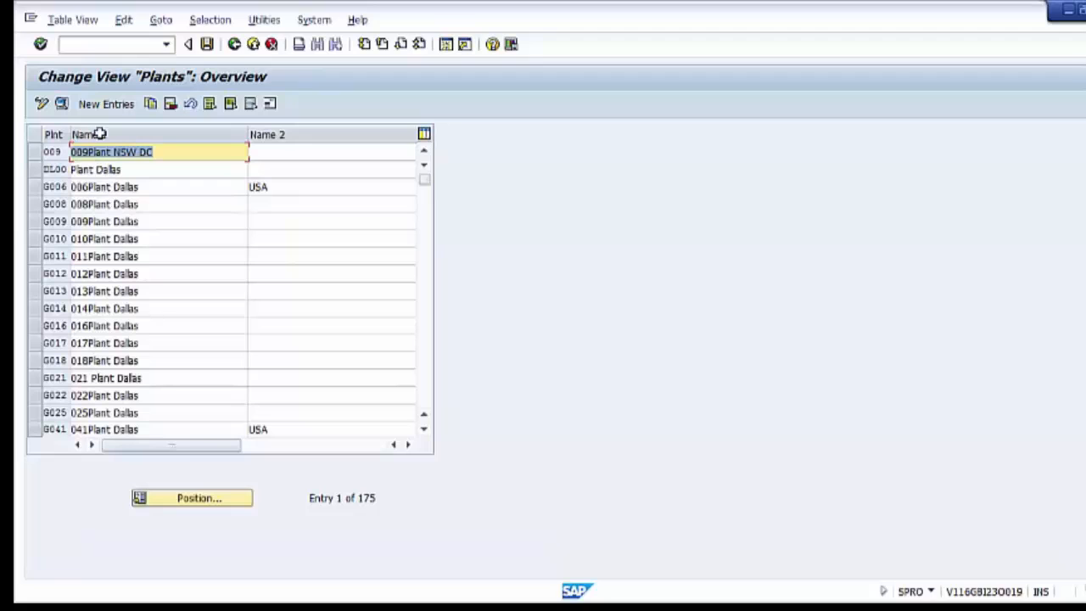
left_click(106, 103)
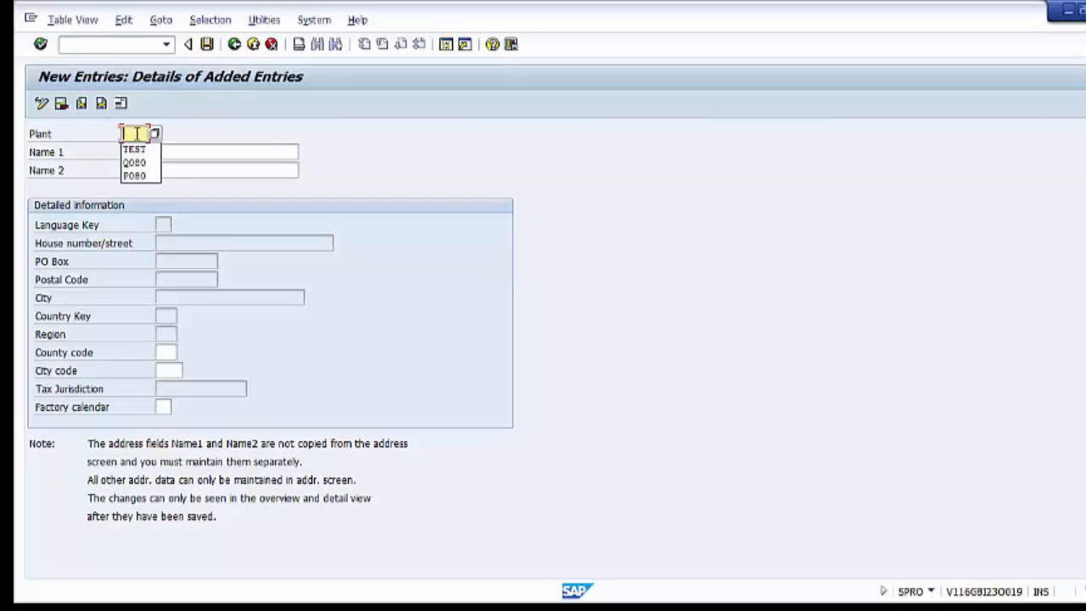
Enter the new plant as TEST with Name 1 "TEST plant" and proceed to its address form.
left_click(141, 134)
left_click(141, 134)
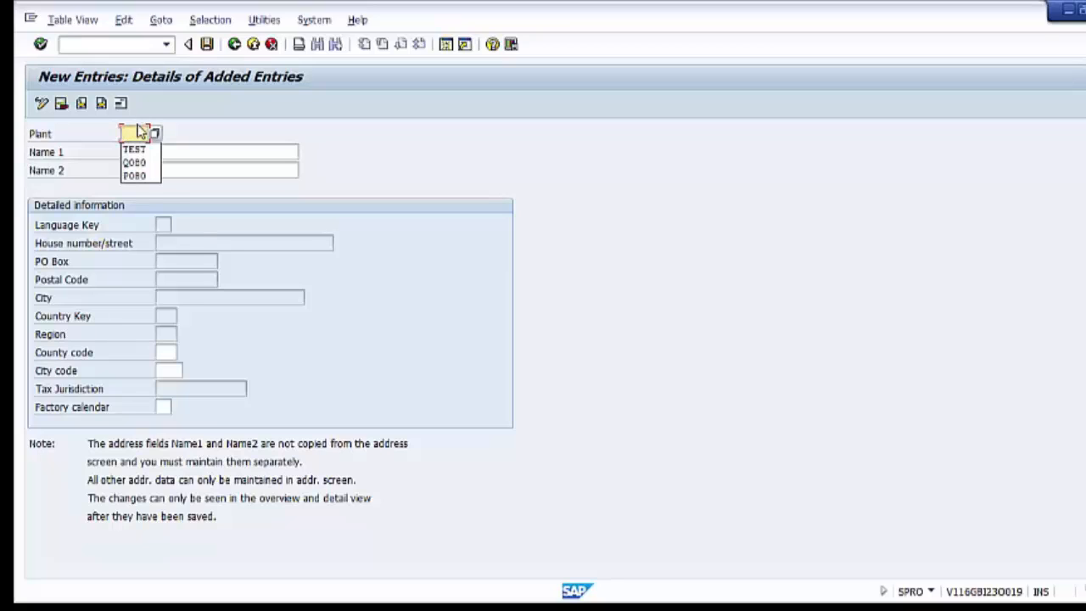
left_click(186, 151)
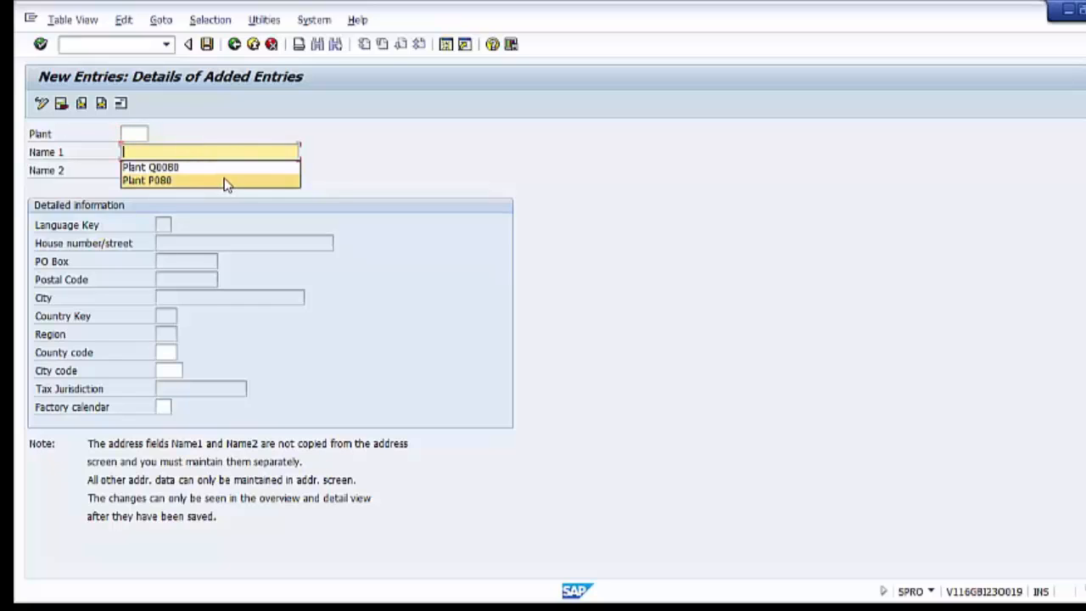
left_click(292, 170)
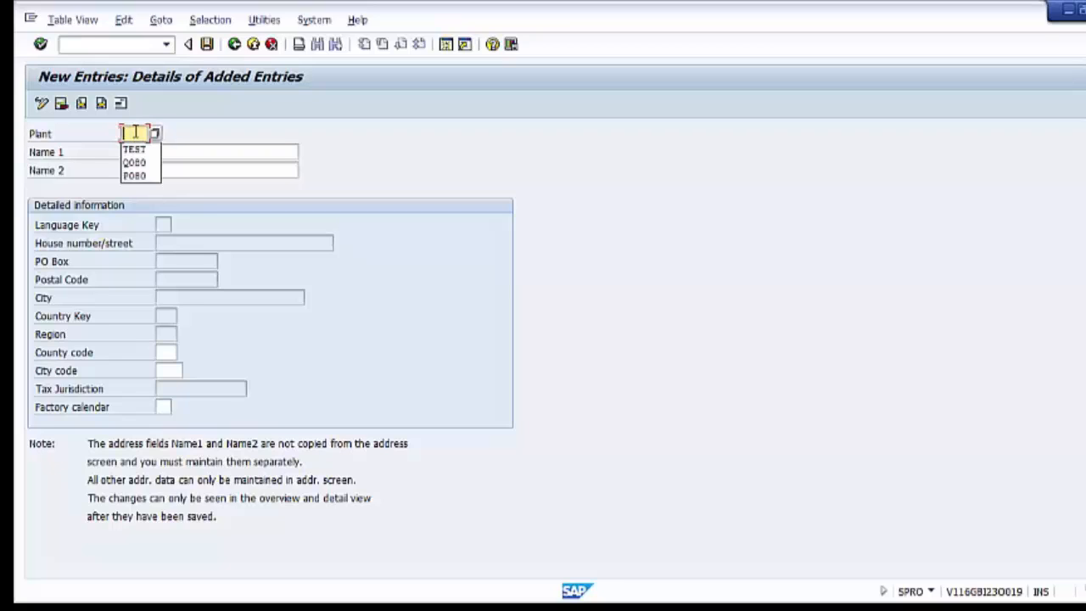
type("TEST")
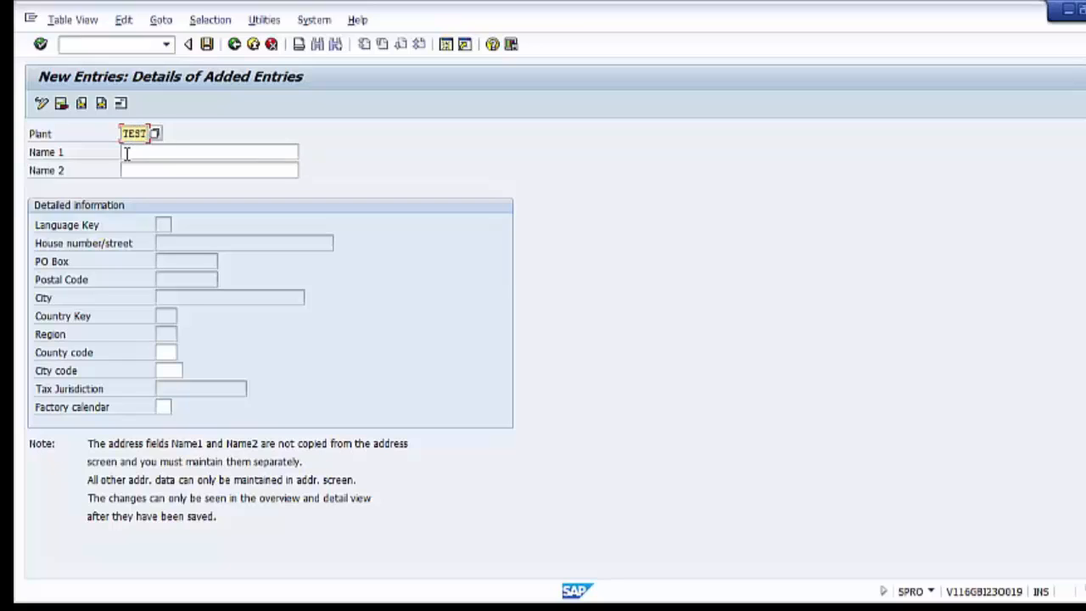
left_click(126, 153)
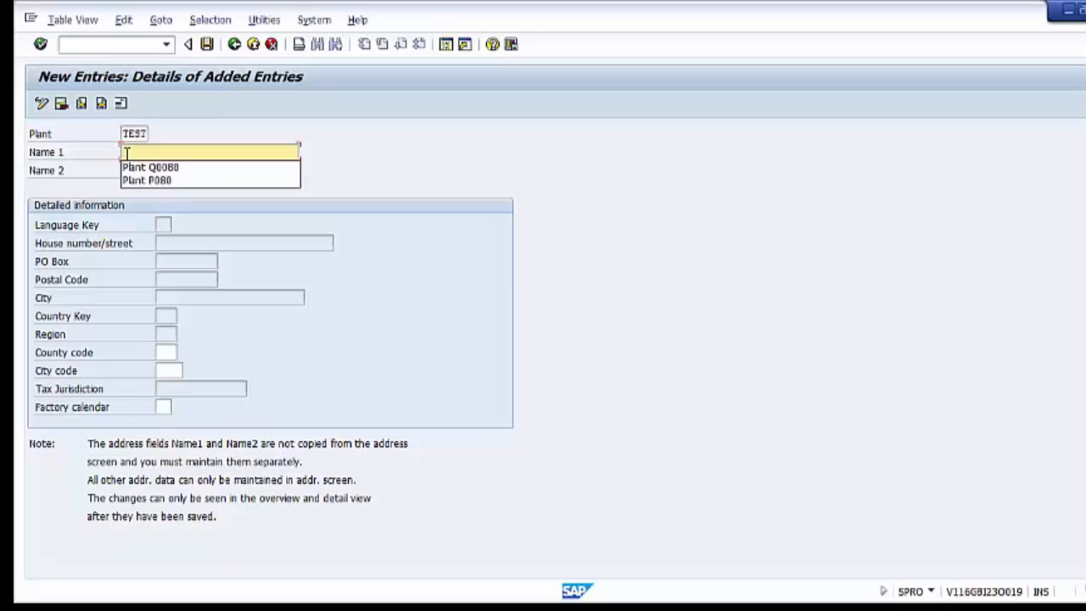
type("TEST pl")
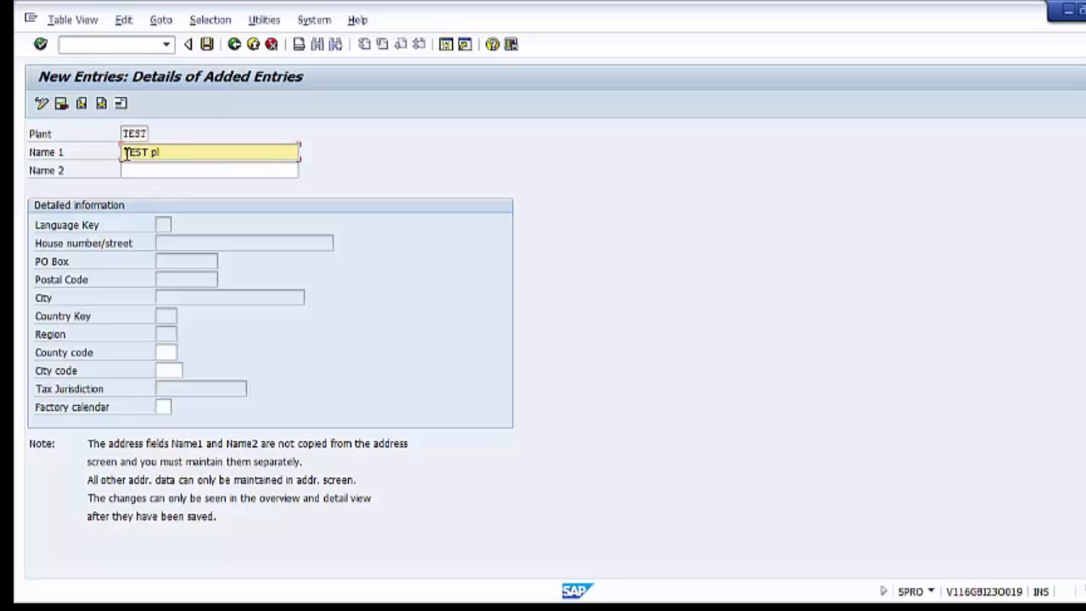
type("ant")
key("Return")
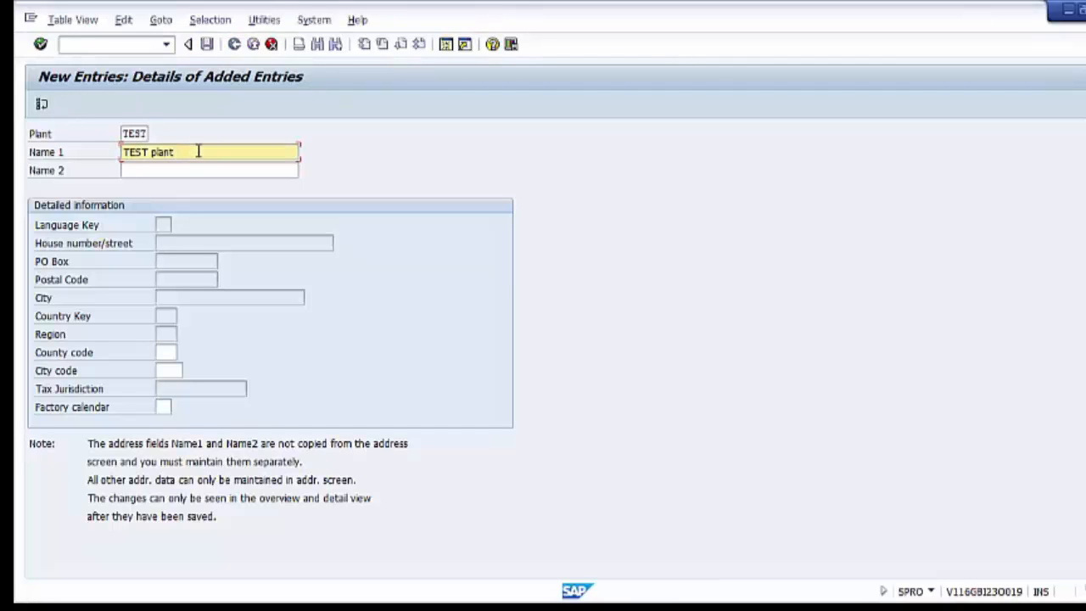
key("Return")
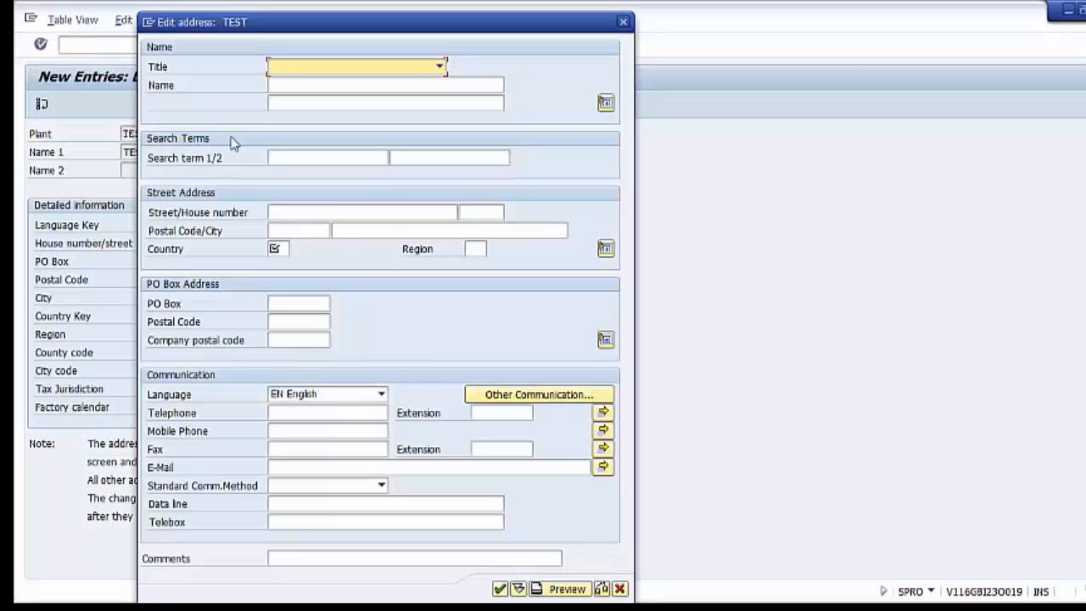
Enter "TEST plant" as the name in the plant's address and set the title to Company.
left_click(305, 85)
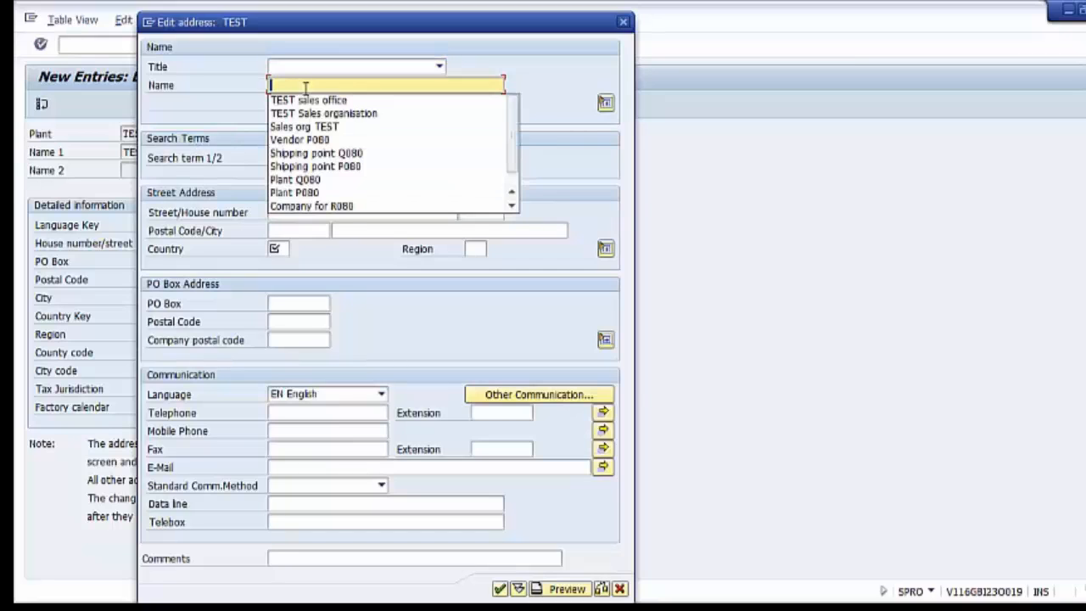
type("TE")
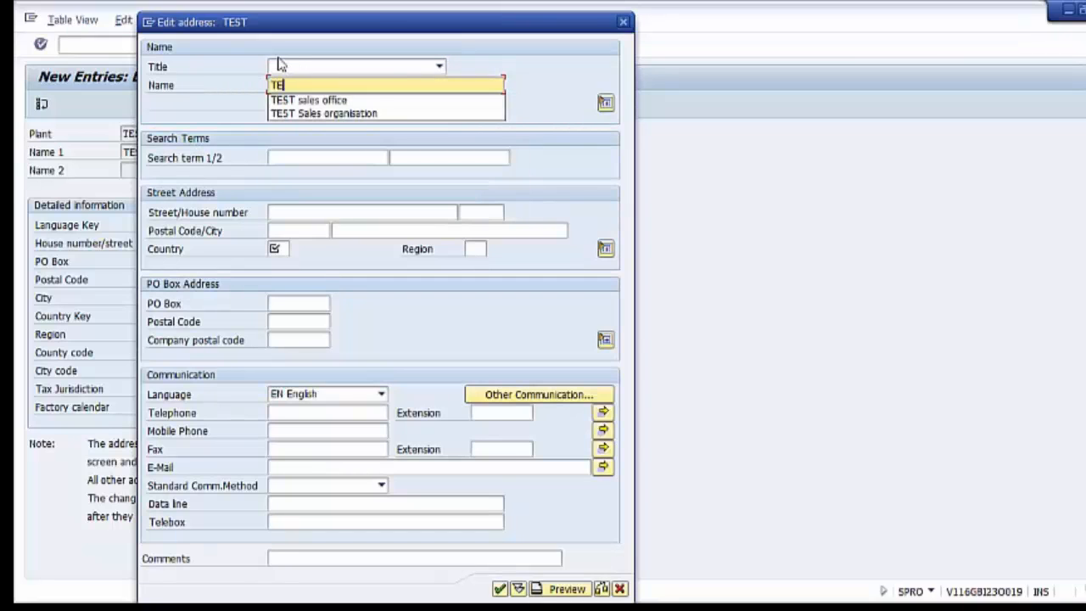
type("ST ")
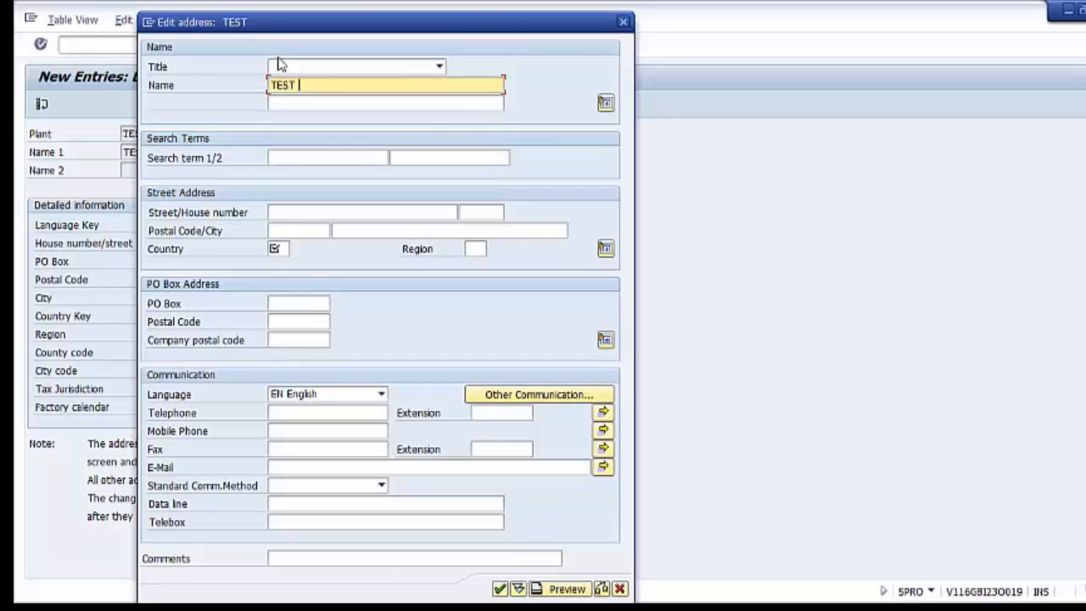
type("plant")
left_click(375, 66)
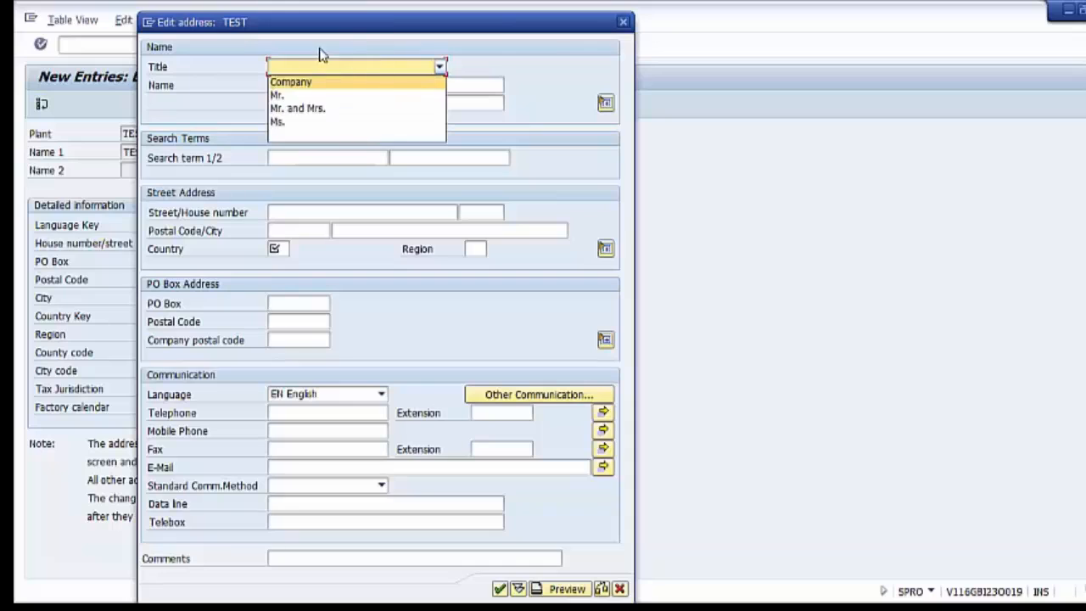
left_click(322, 79)
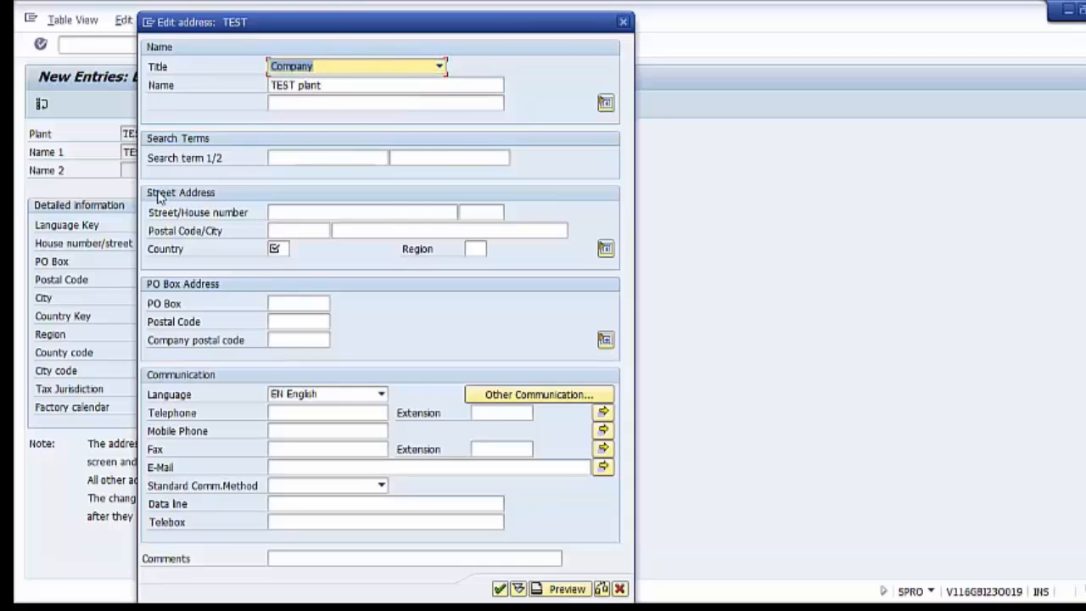
Set the plant address's first search term to TEST and its country to US.
left_click(273, 157)
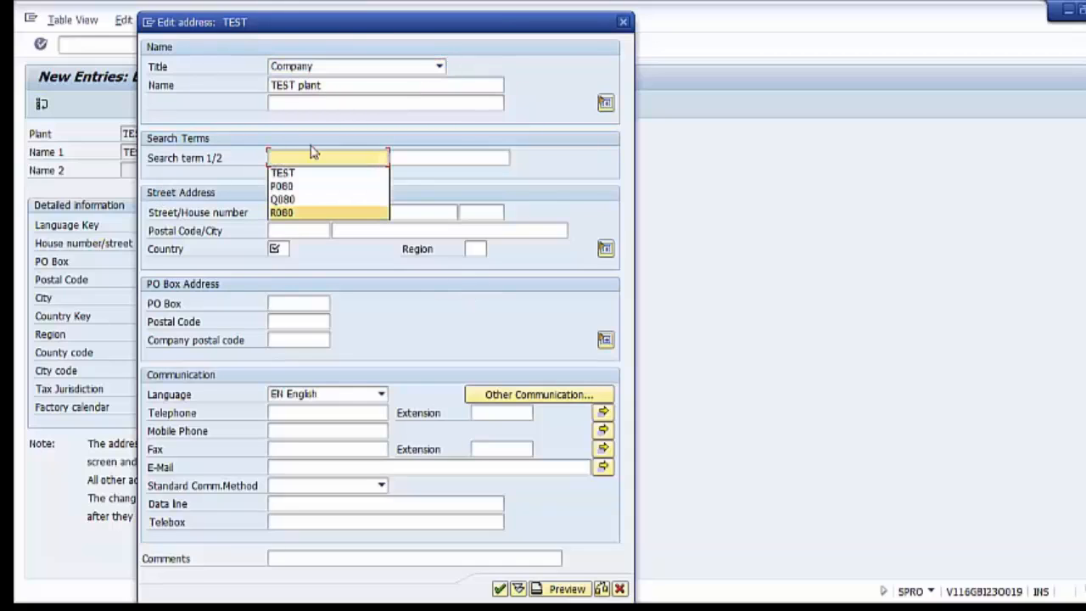
left_click(285, 172)
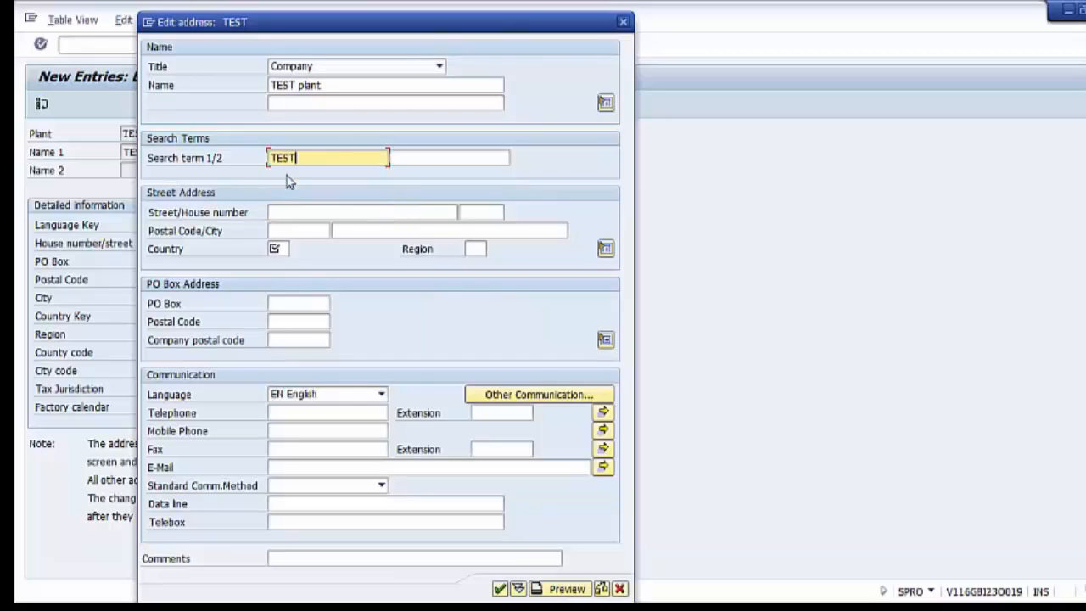
left_click(274, 250)
type("U")
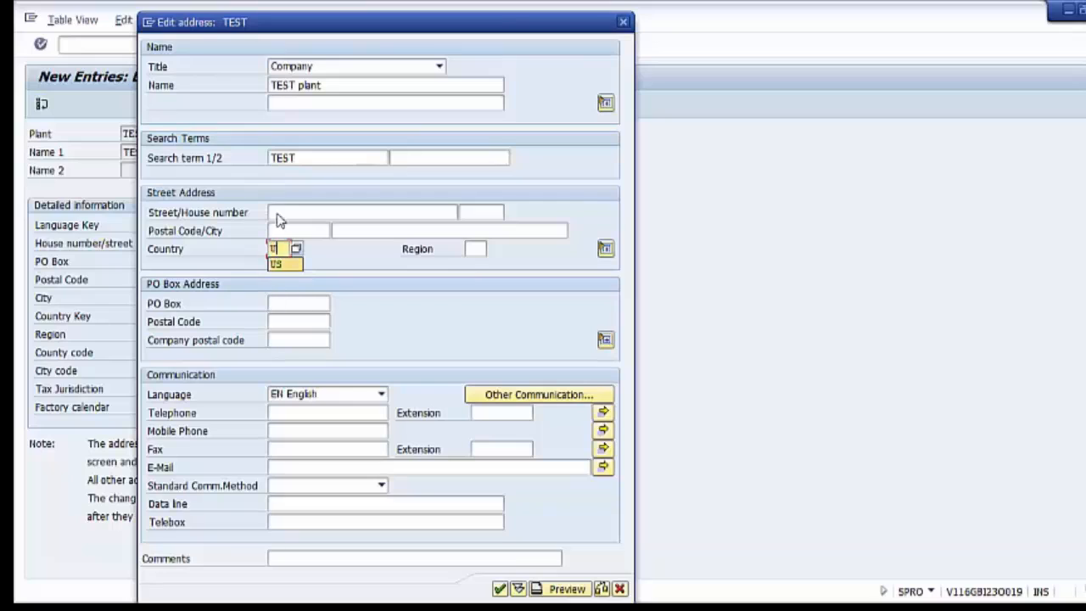
left_click(278, 264)
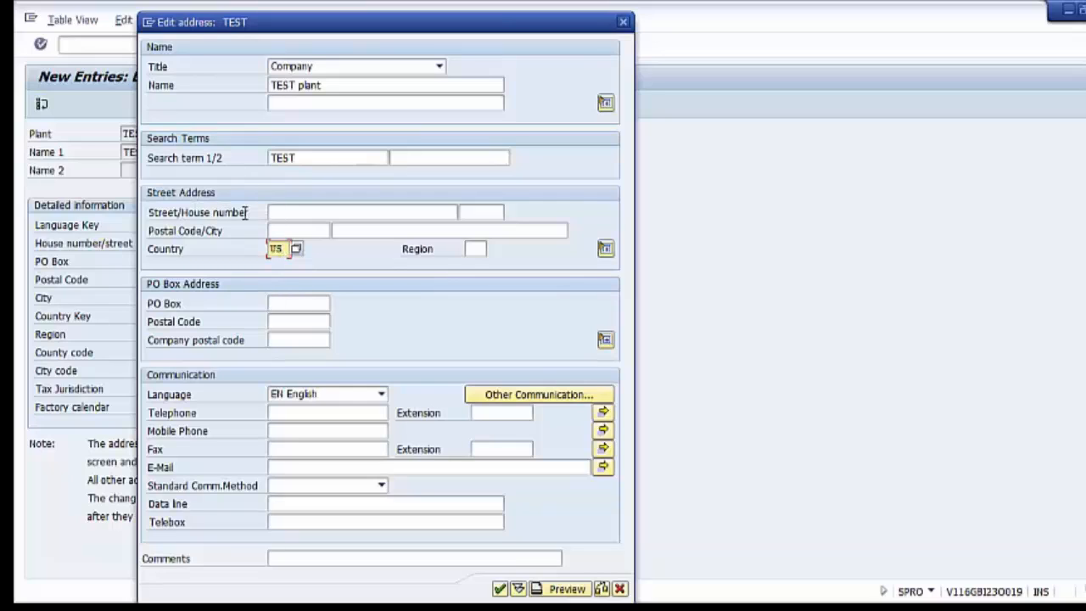
Fill in the street, house number and postal code of the plant's street address.
left_click(279, 213)
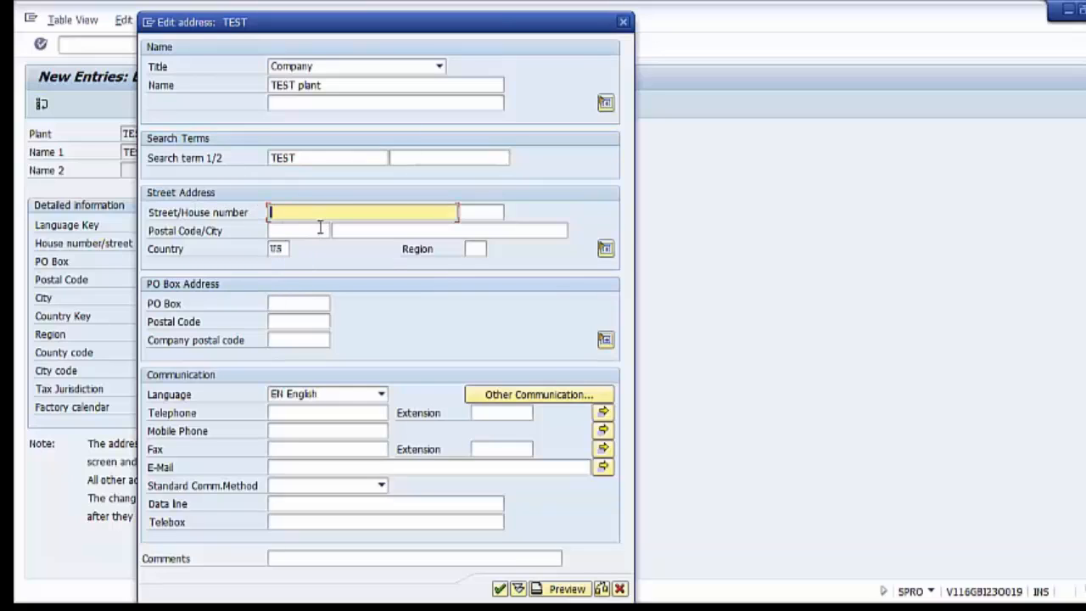
type("Local street")
left_click(482, 212)
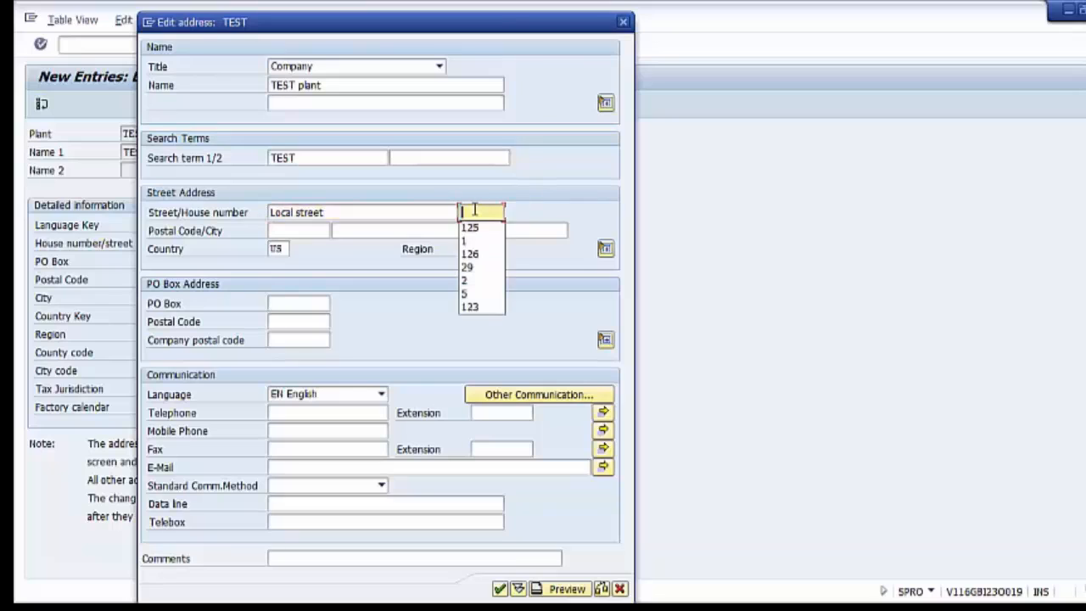
type("5")
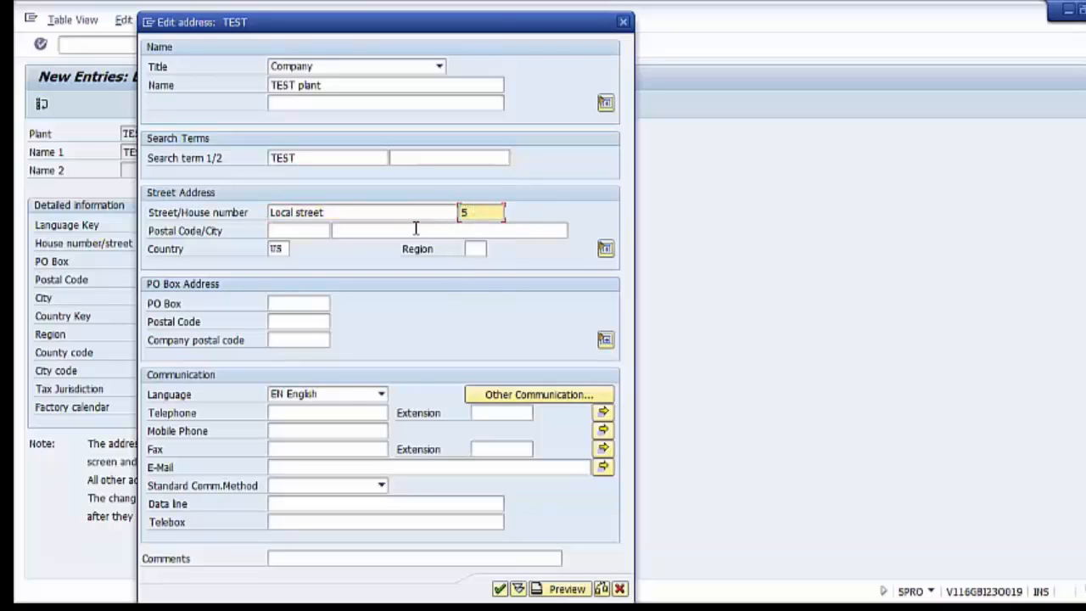
left_click(278, 230)
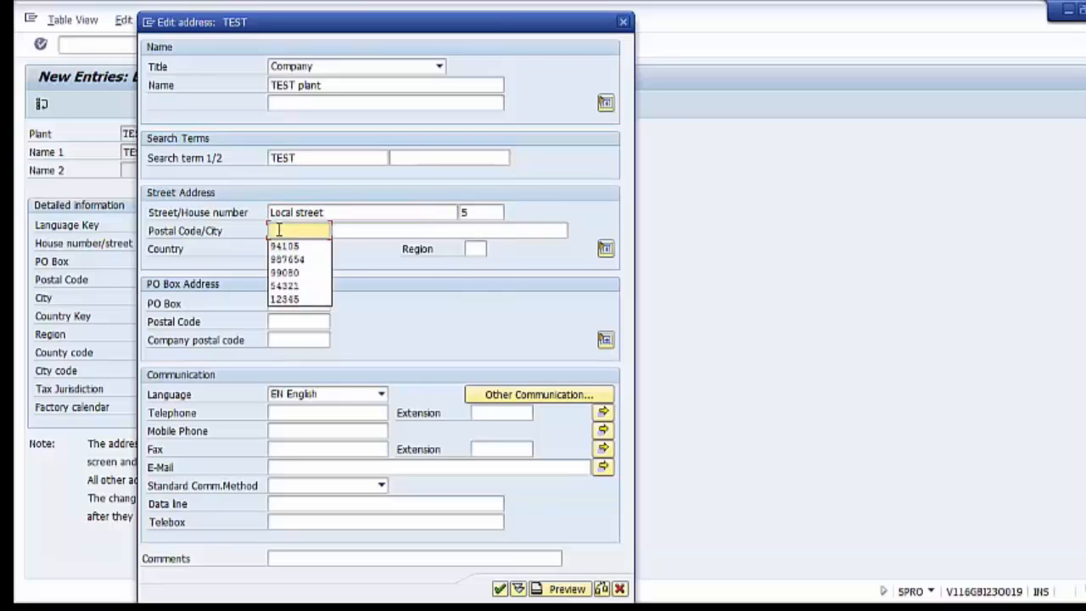
left_click(285, 246)
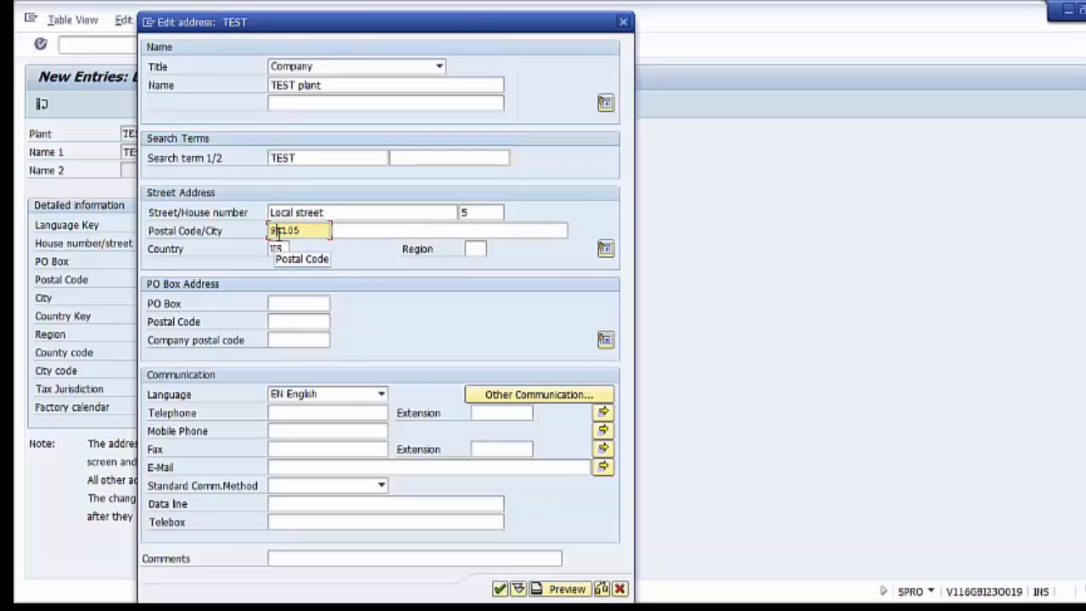
Correct the second digit of the postal code in the plant's street address to 5.
left_click(282, 230)
key("BackSpace")
type("5")
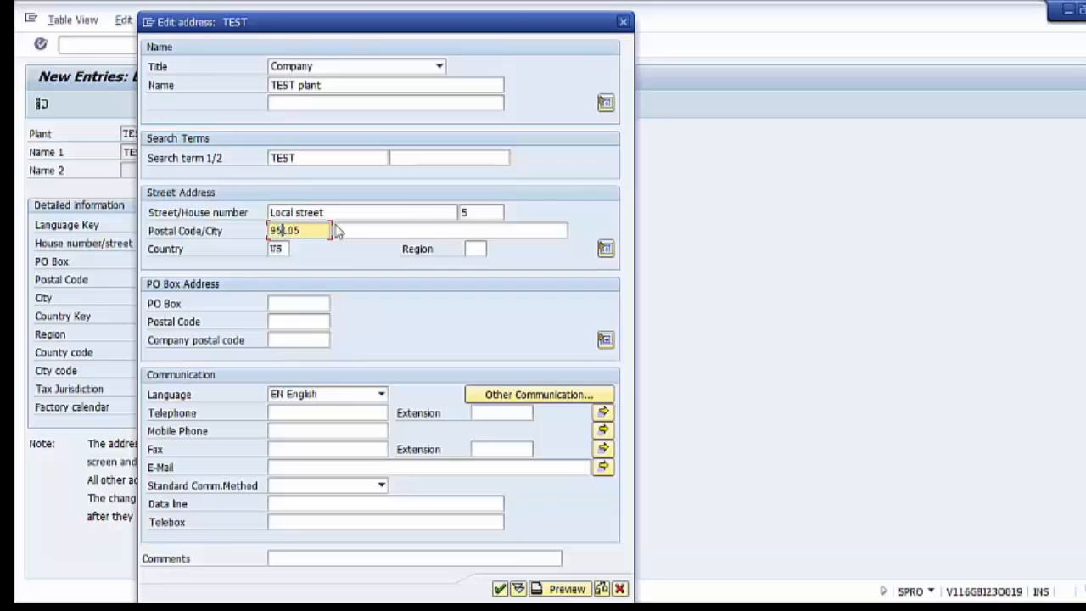
Enter Denver as the plant address's city, set the region to TX and accept the address.
left_click(361, 226)
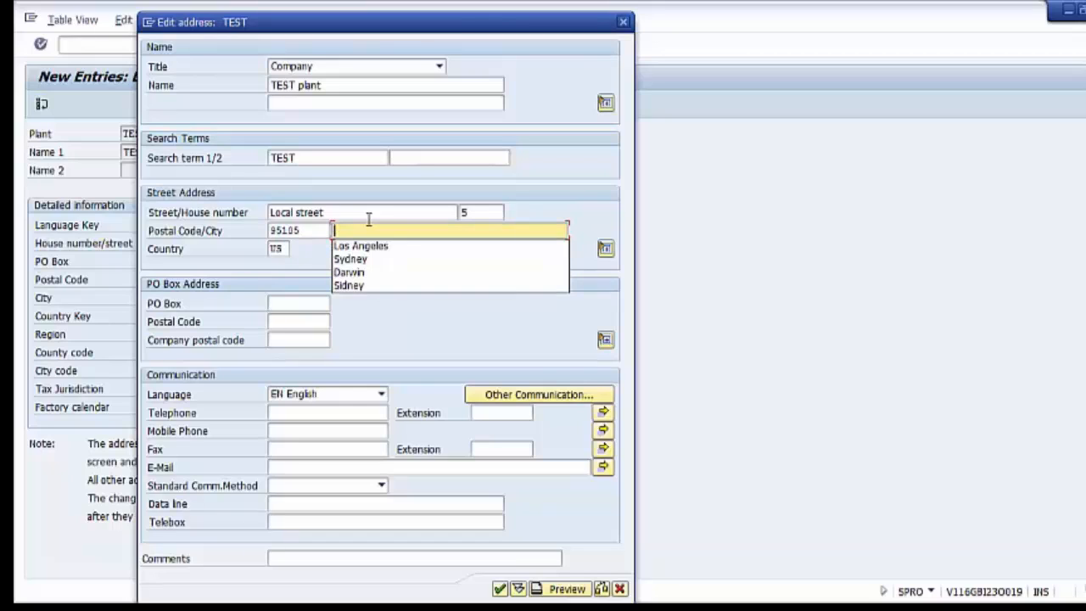
type("Den")
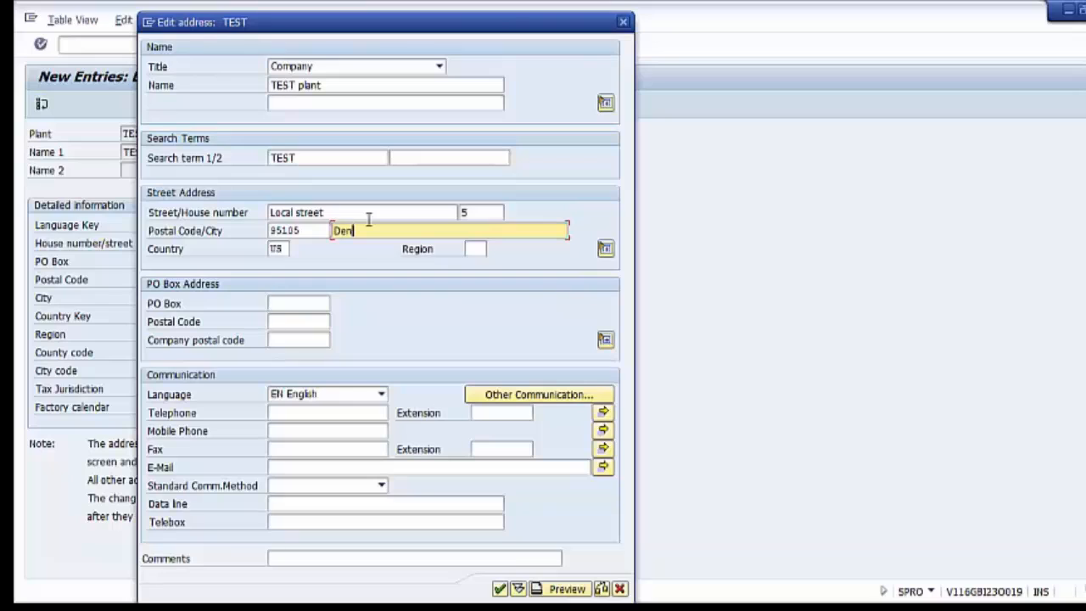
type("ver")
left_click(476, 248)
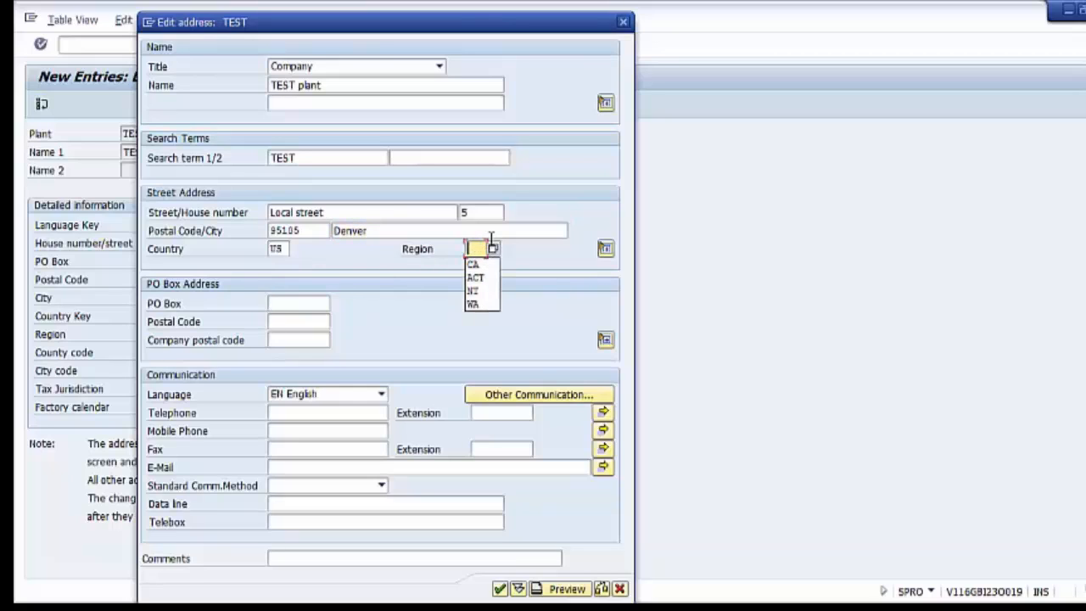
type("TX")
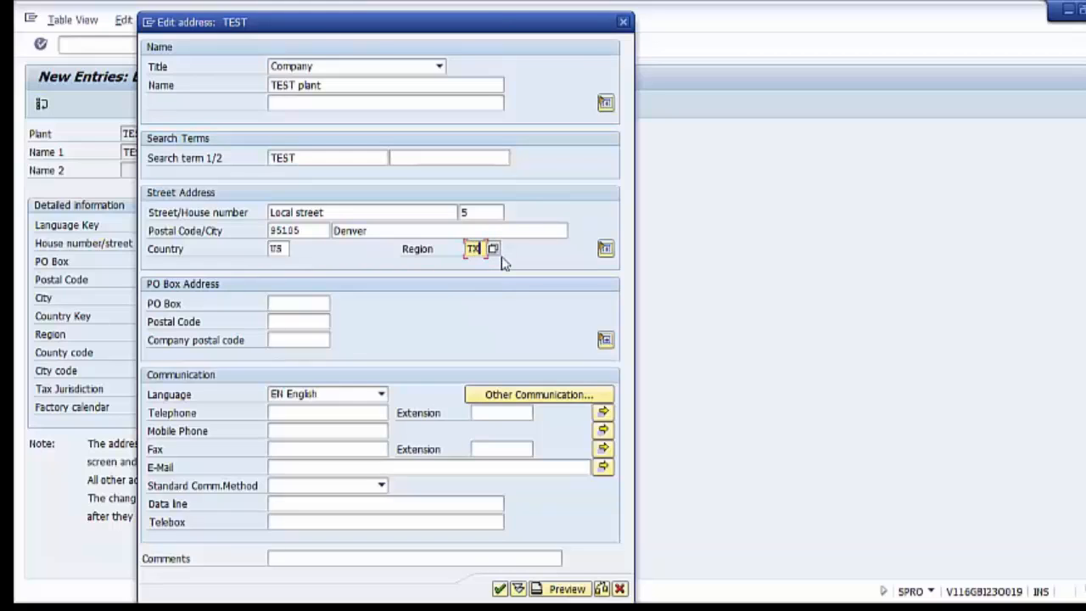
key("Return")
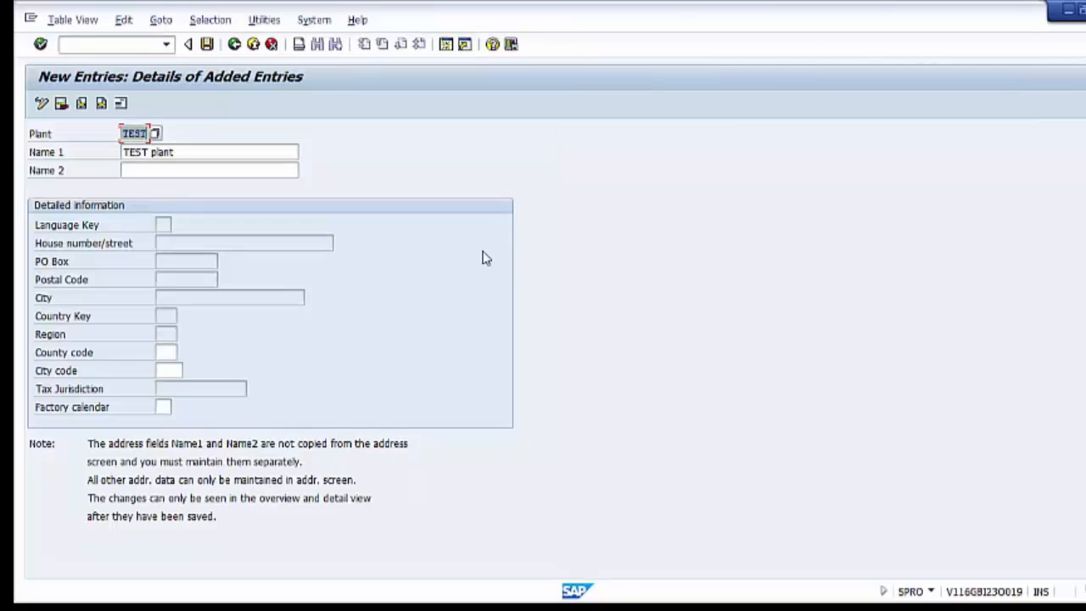
Set the factory calendar of plant TEST to US (USA) from the list of factory calendar keys.
left_click(167, 405)
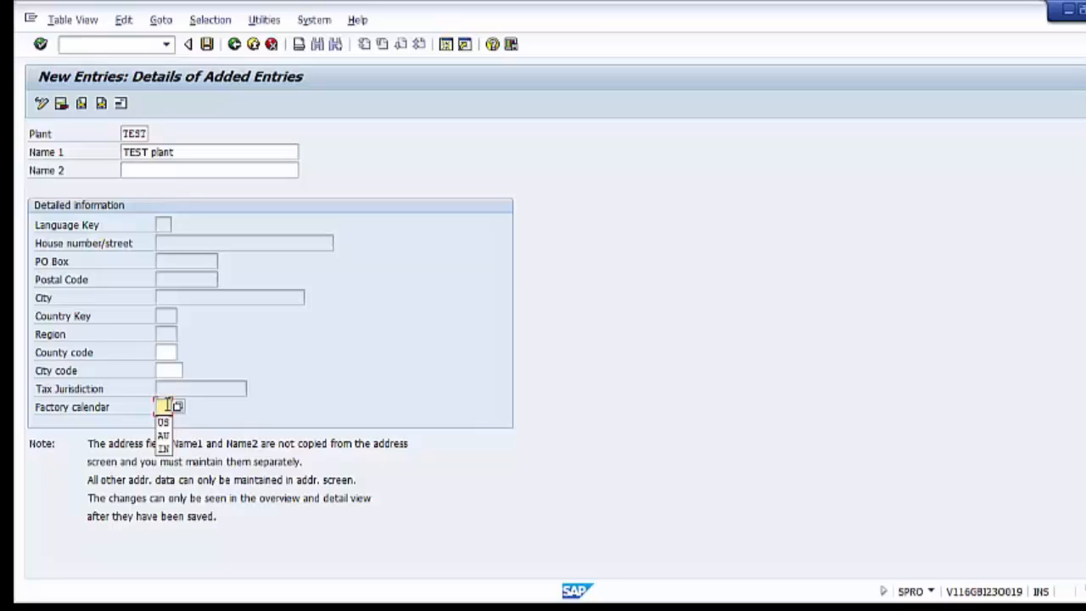
left_click(175, 409)
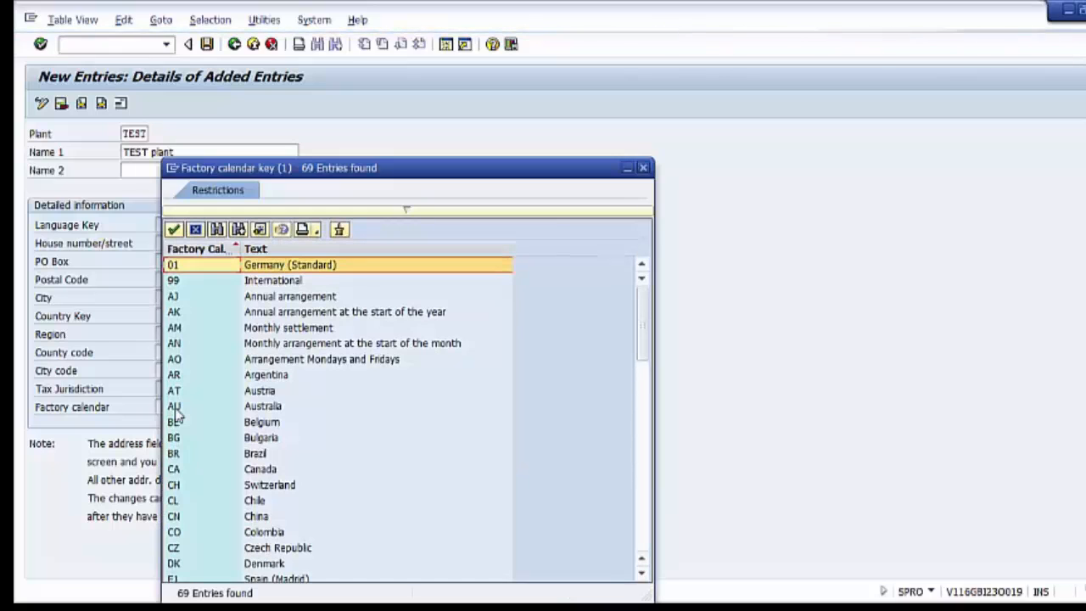
scroll(252, 356, "down", 15)
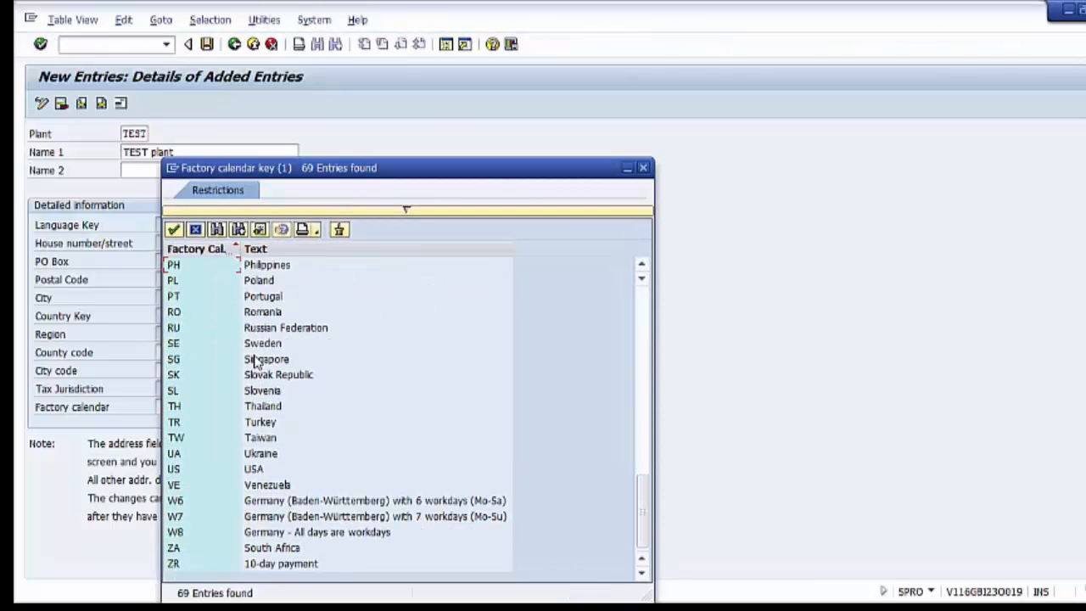
left_click(274, 469)
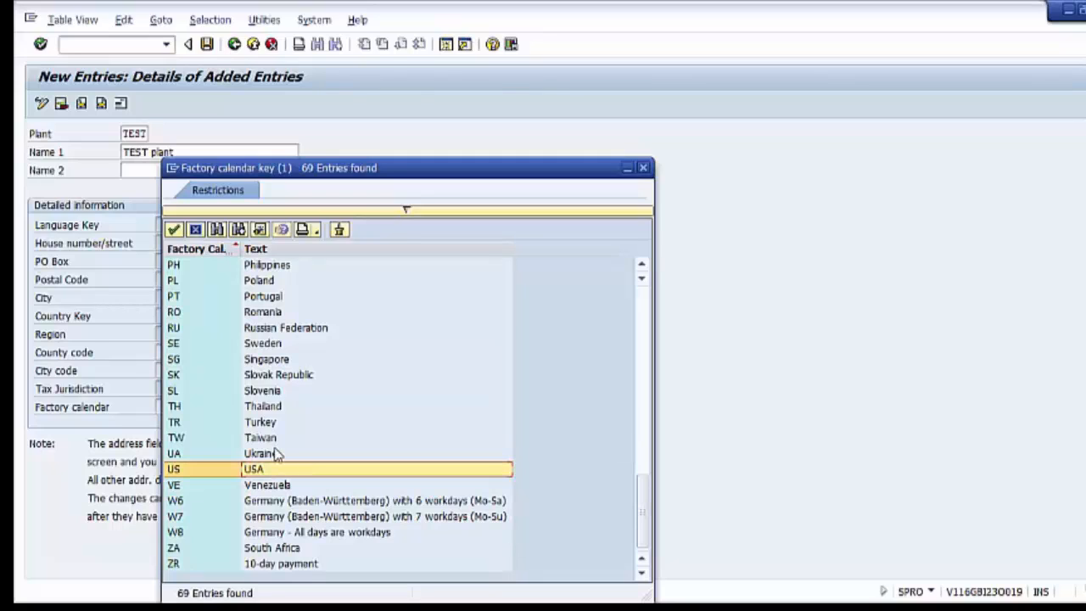
double_click(252, 470)
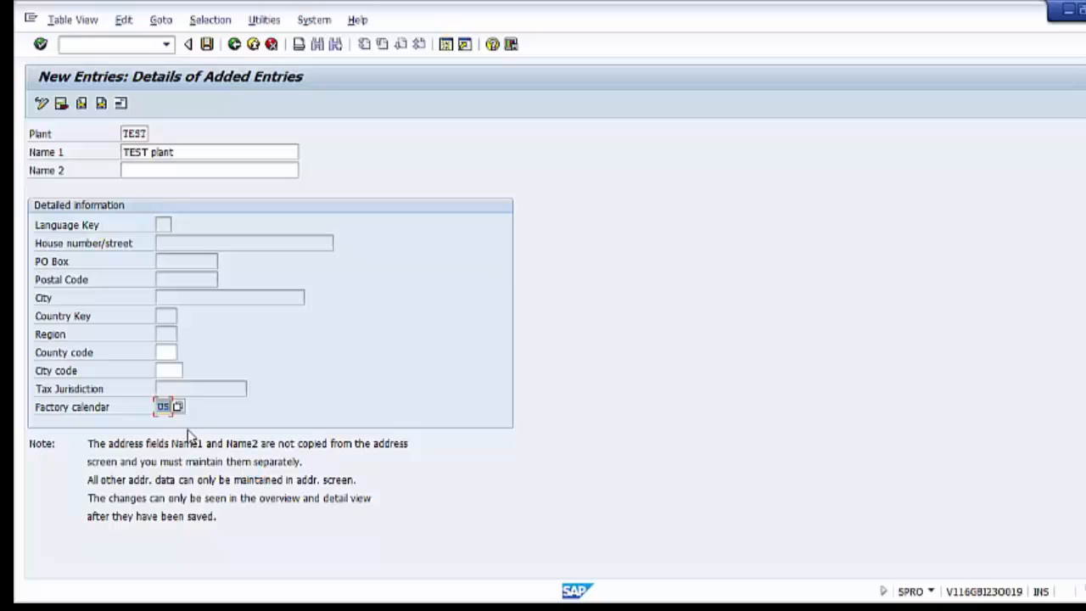
left_click(161, 405)
Save plant TEST with its address and return to the implementation guide structure.
left_click(206, 49)
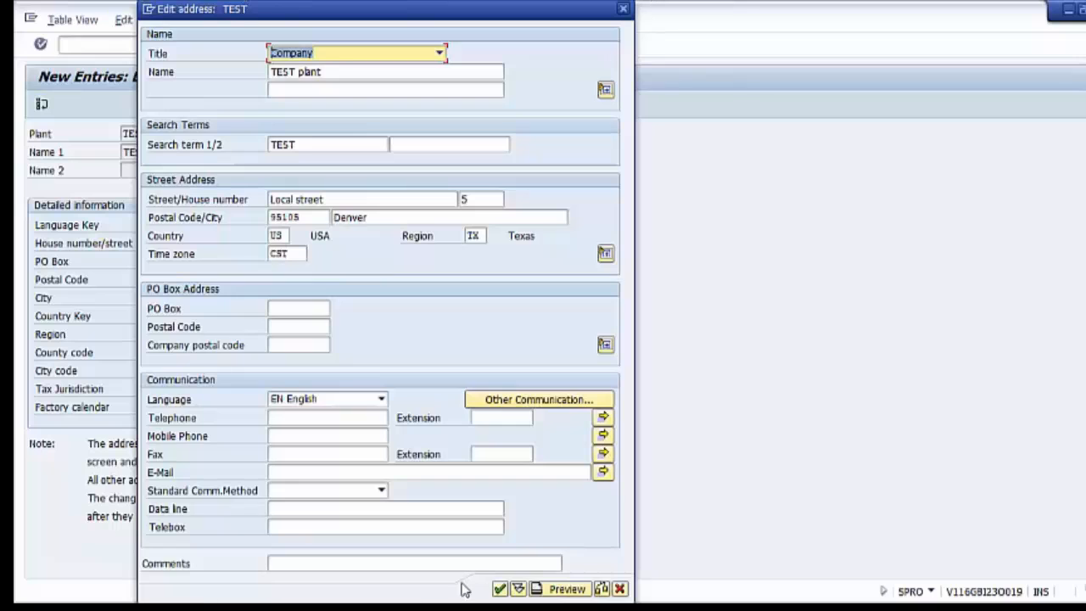
left_click(500, 589)
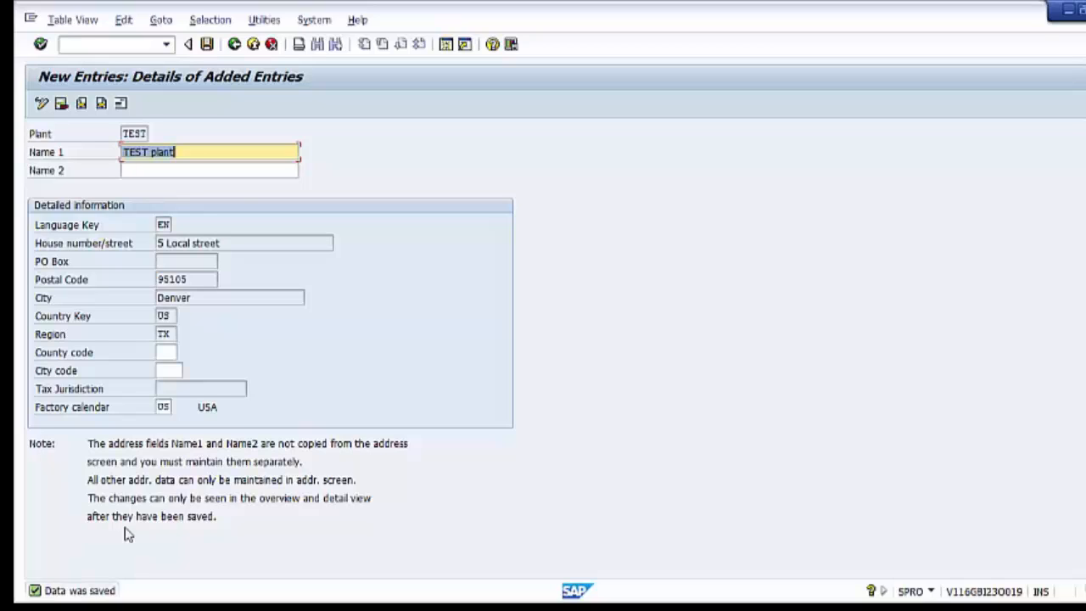
left_click(253, 47)
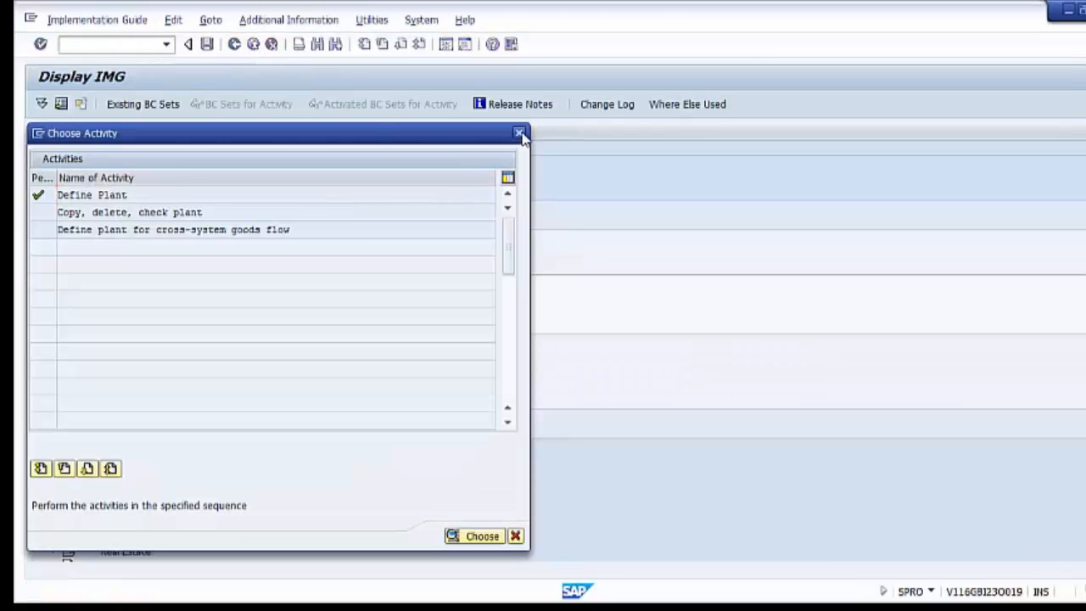
left_click(519, 134)
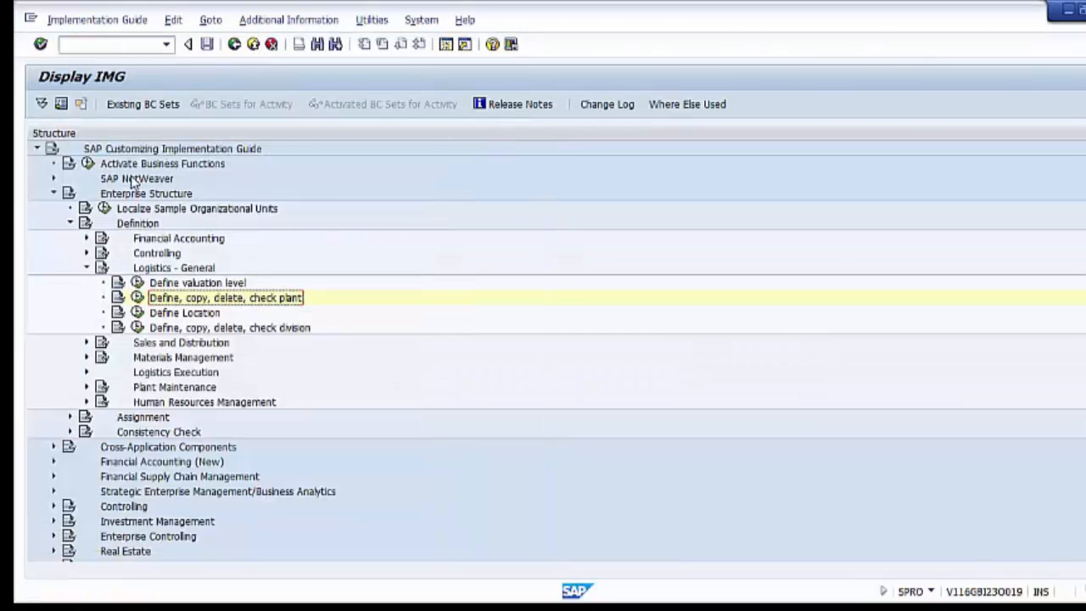
Open the activity "Assign plant to company code" in Enterprise Structure, Assignment, Logistics - General.
left_click(50, 194)
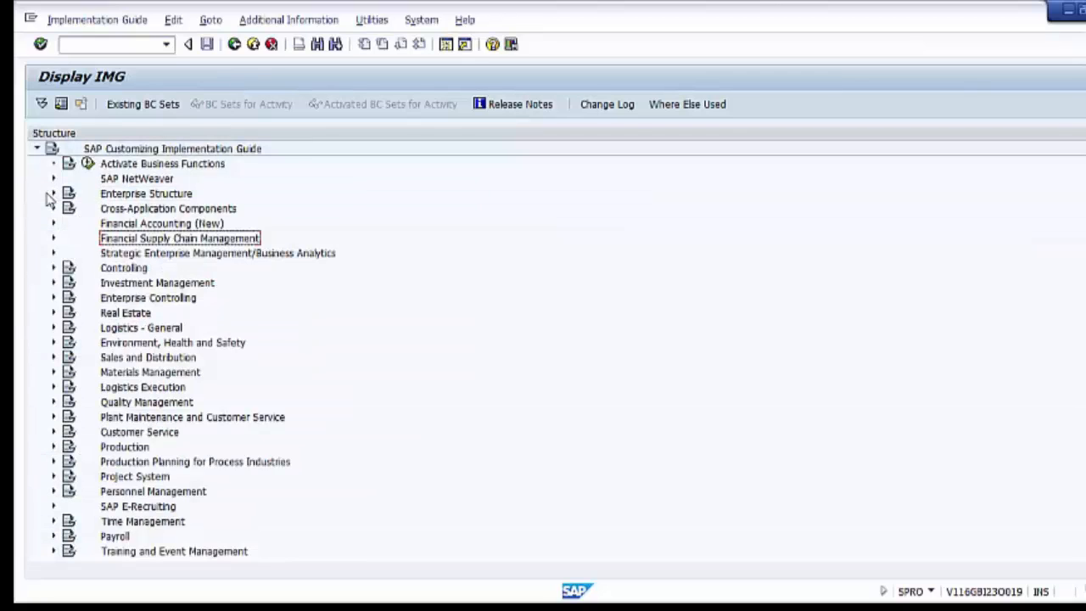
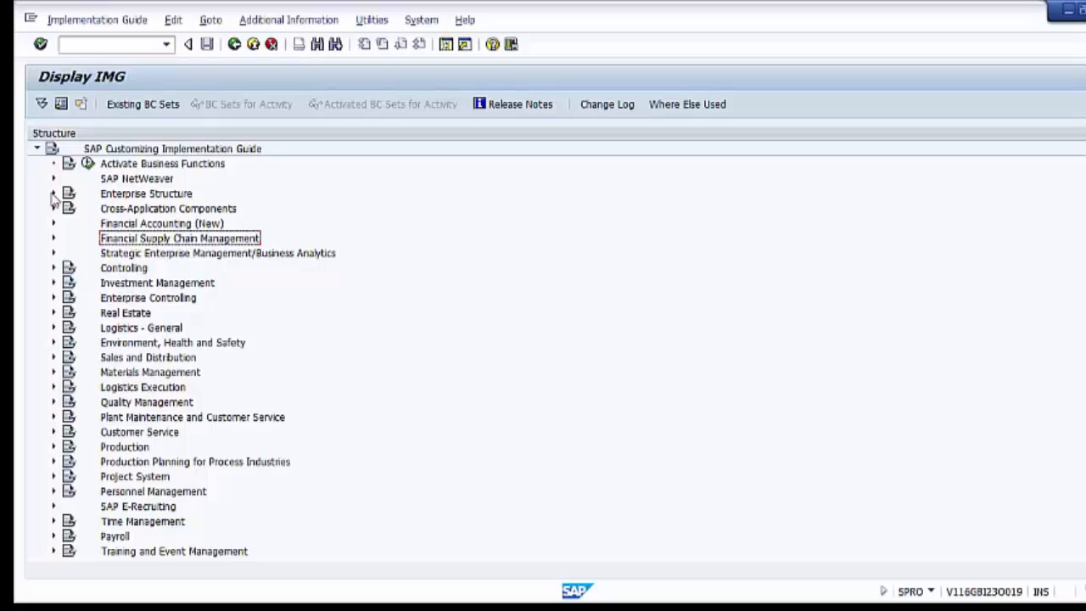
left_click(53, 193)
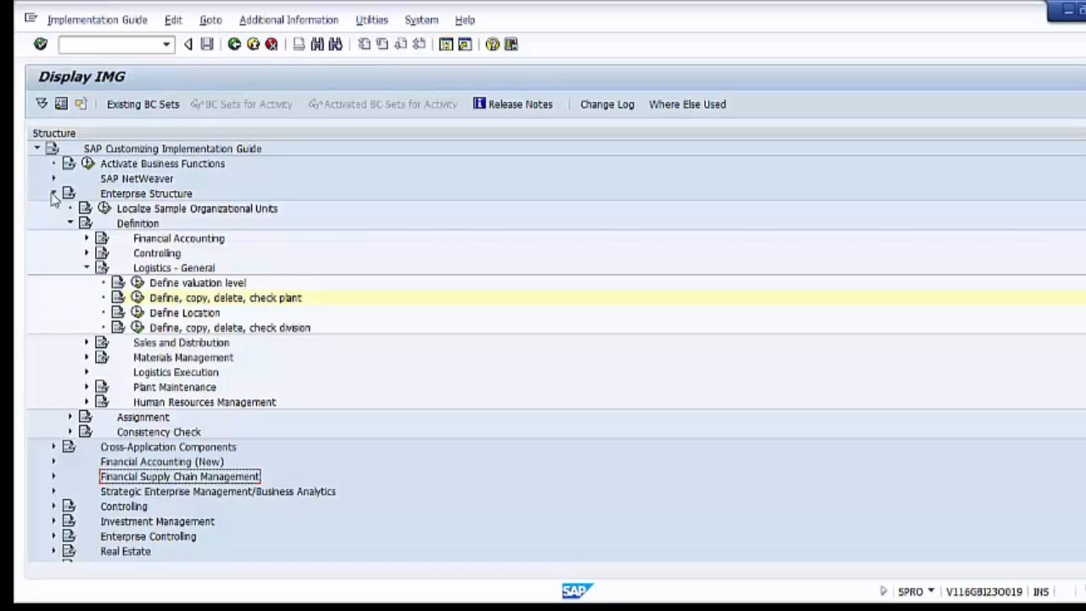
left_click(70, 223)
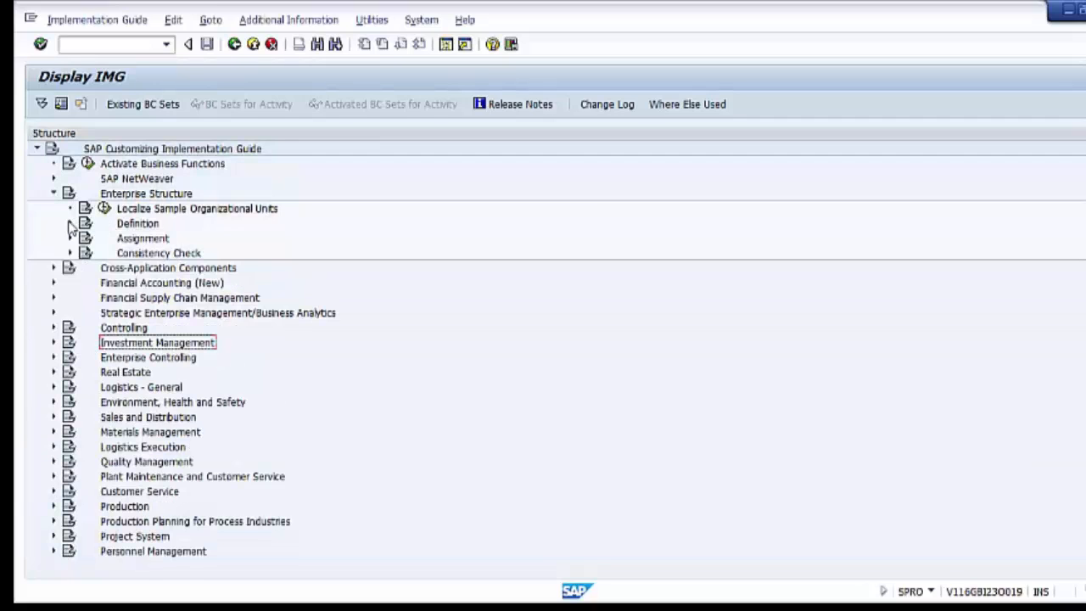
left_click(145, 237)
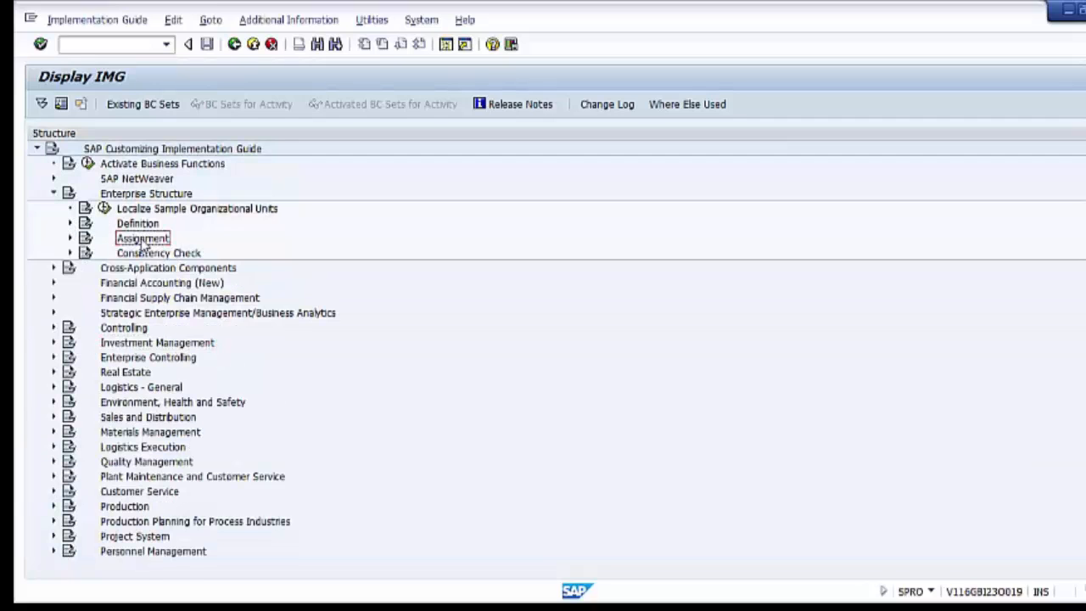
left_click(69, 239)
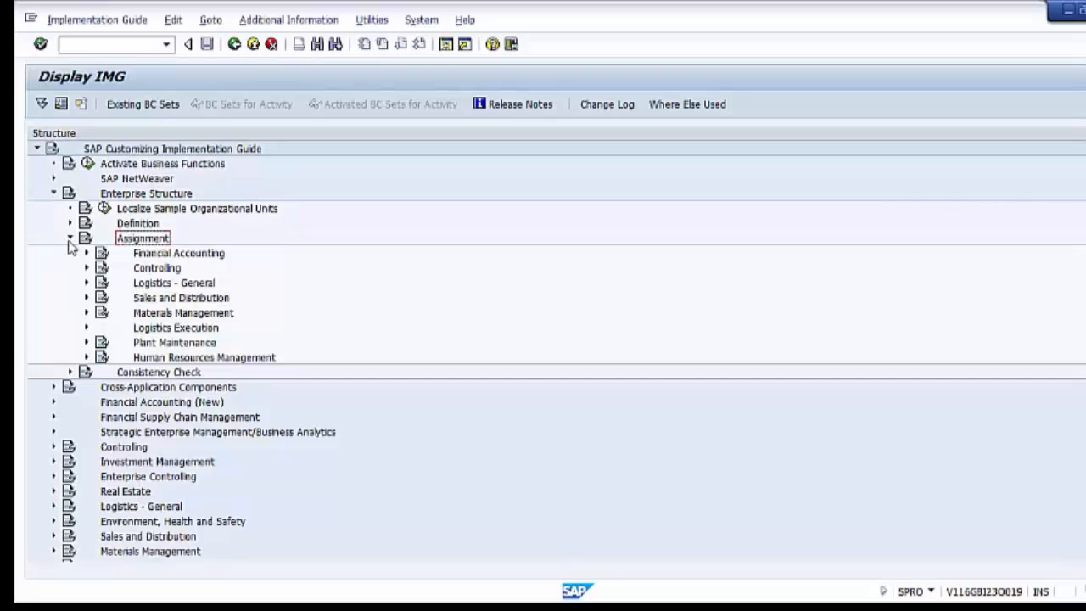
left_click(146, 287)
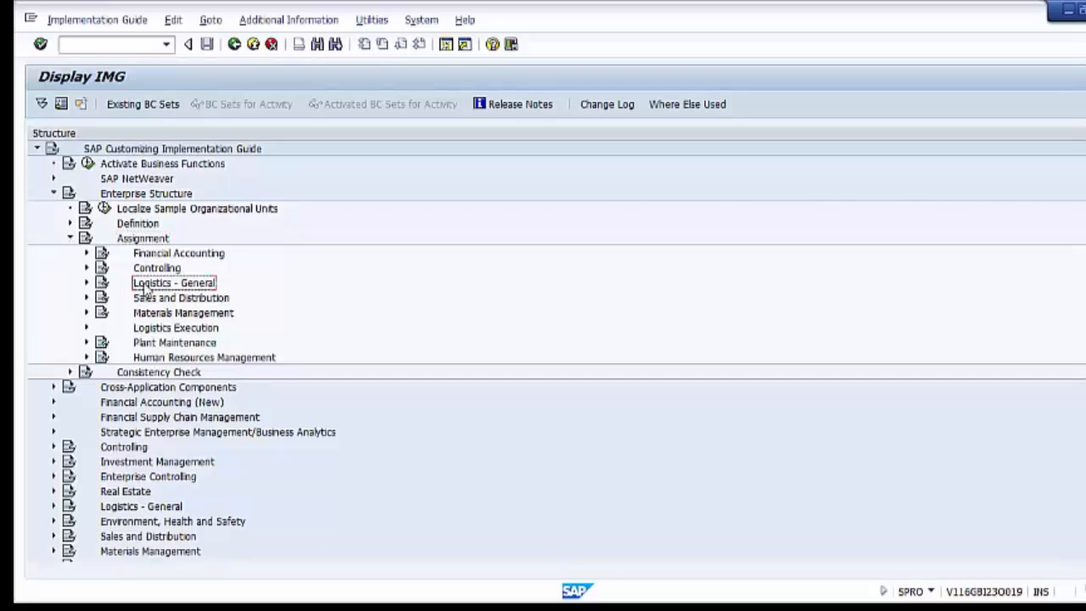
left_click(86, 283)
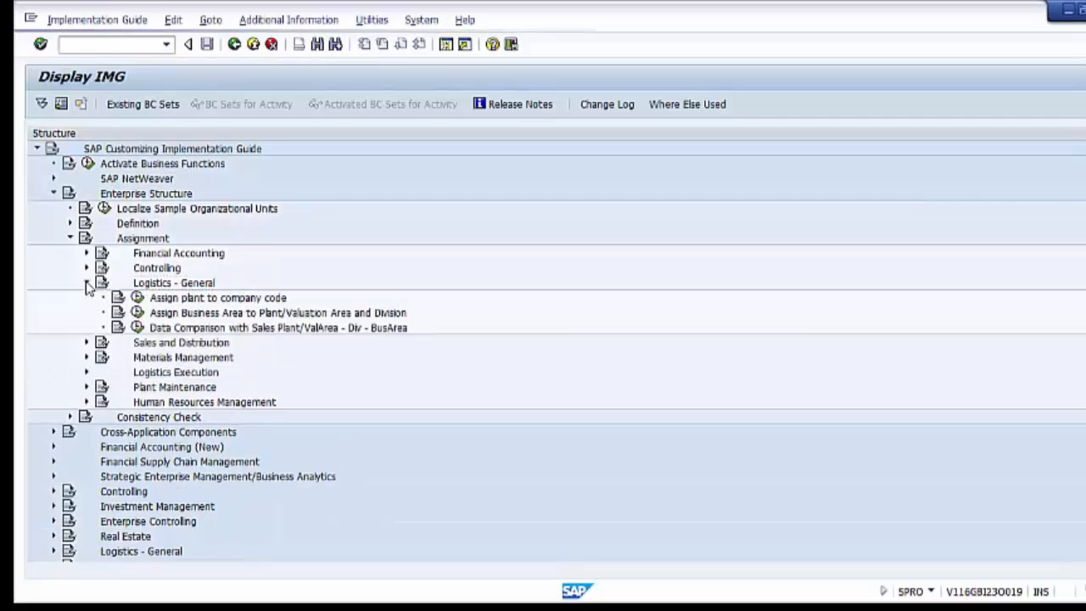
left_click(174, 301)
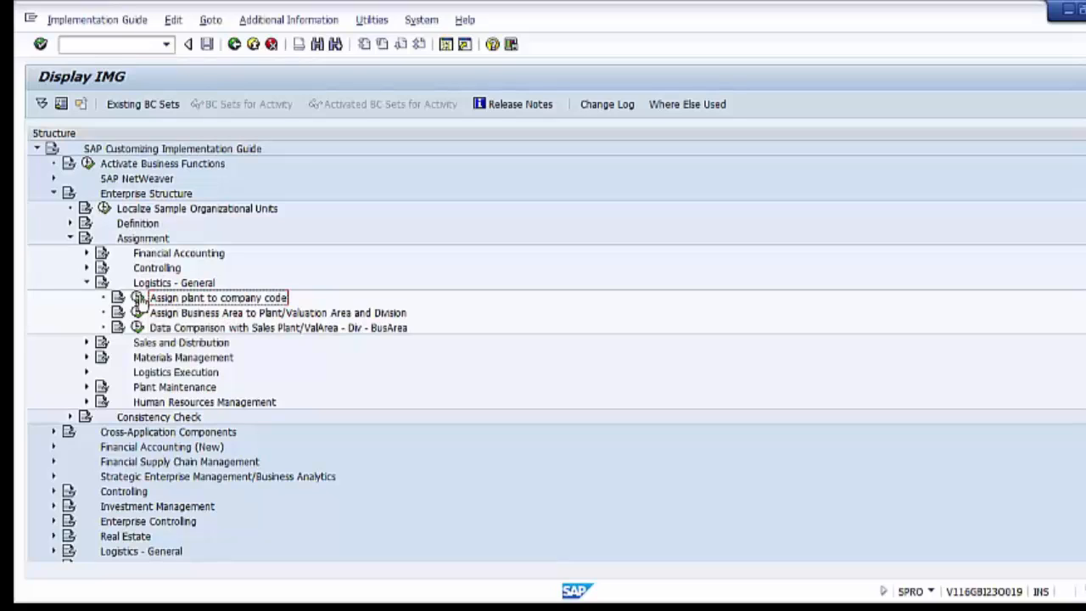
left_click(138, 298)
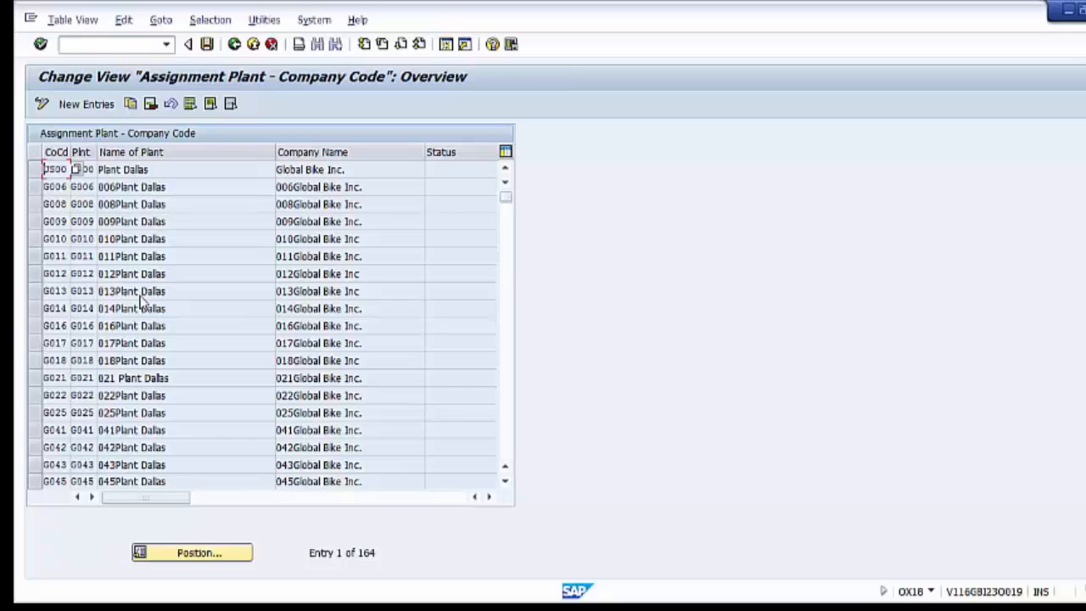
Create a new plant to company code assignment and choose company code P080, "Company for P080", from the value list.
left_click(86, 104)
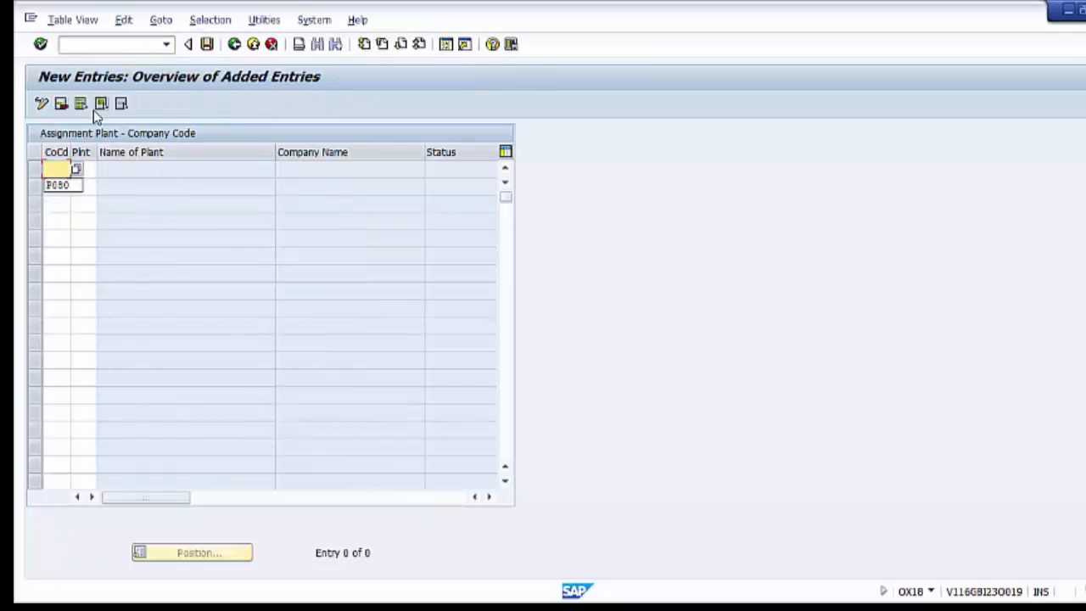
left_click(76, 170)
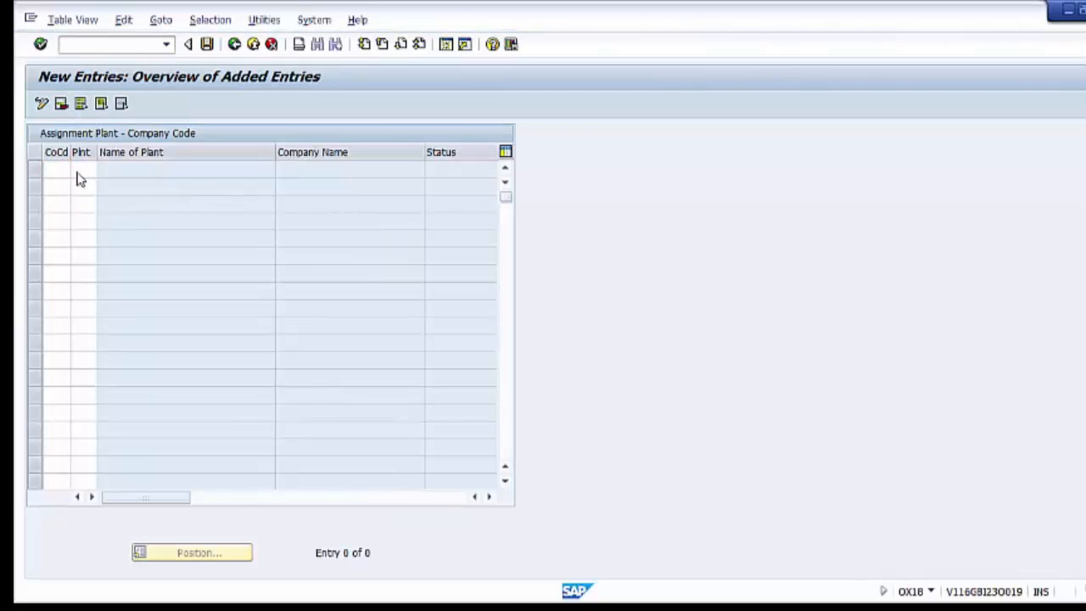
scroll(118, 221, "down", 20)
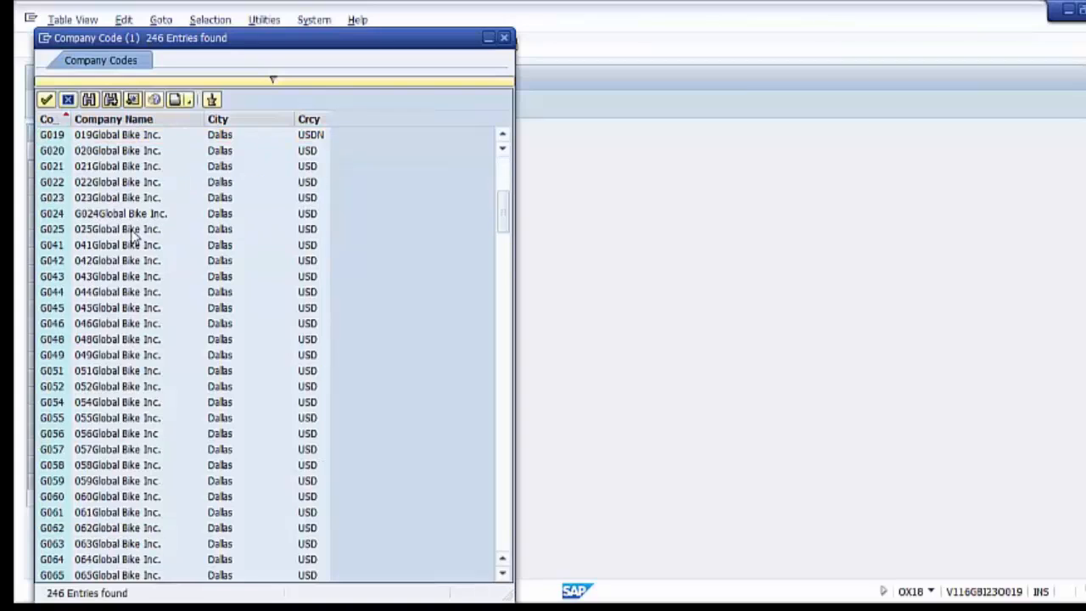
scroll(133, 237, "up", 2)
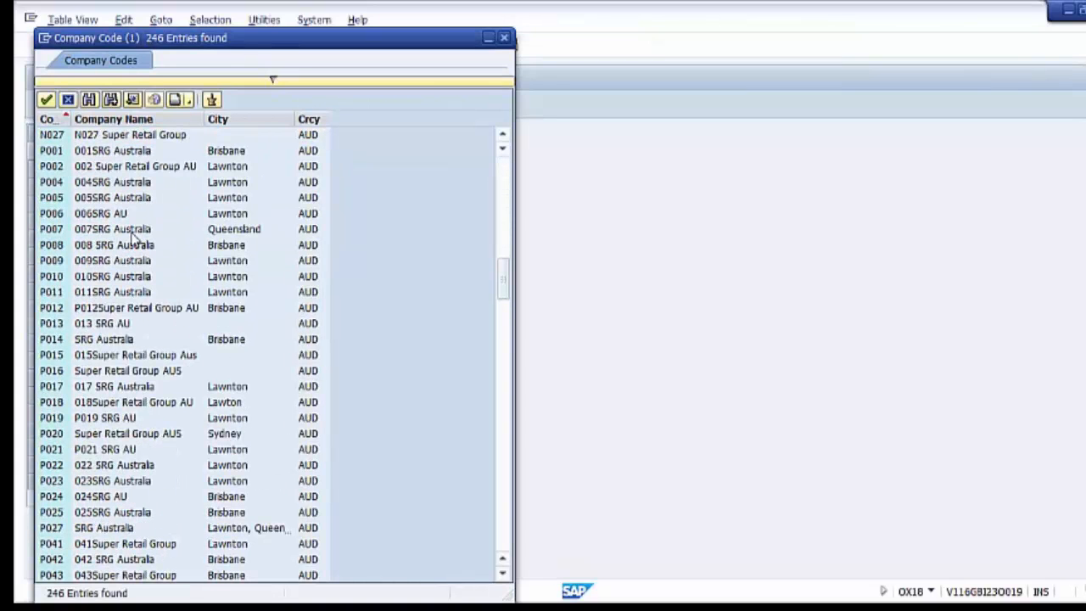
scroll(66, 425, "down", 6)
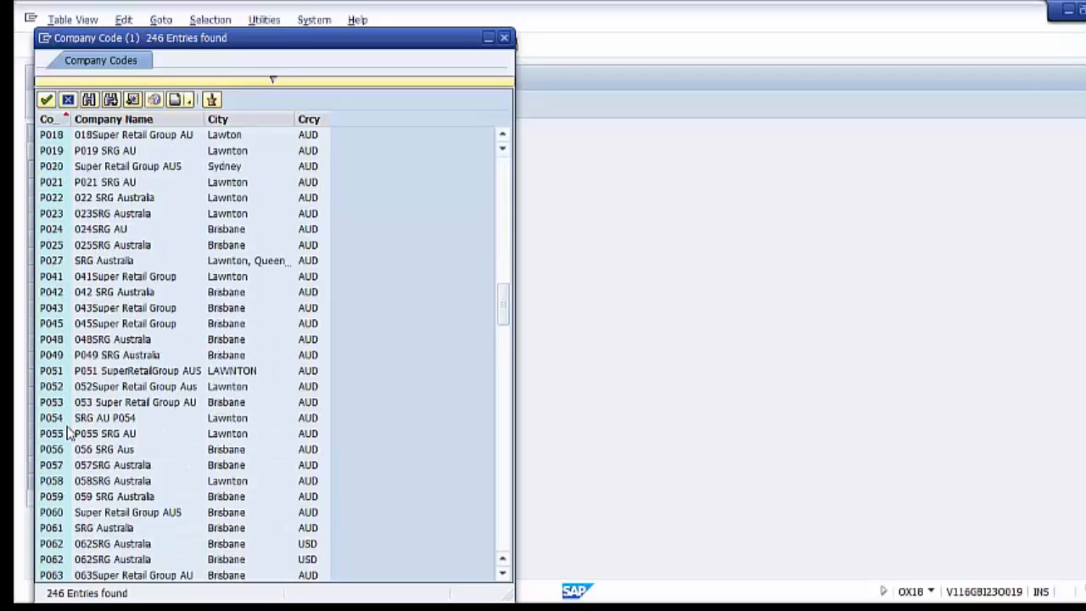
scroll(68, 433, "down", 5)
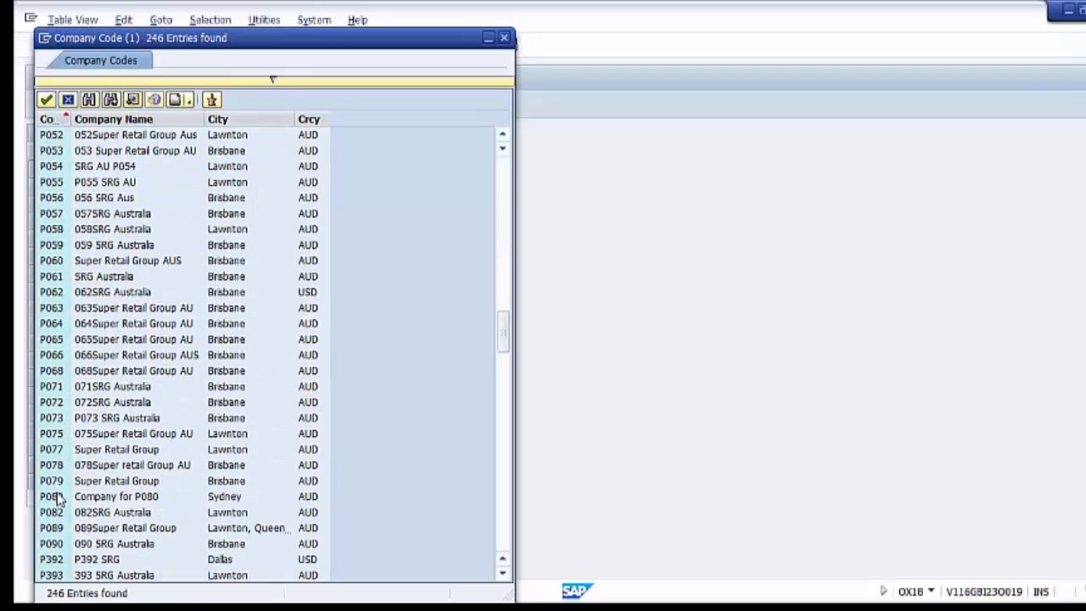
left_click(58, 499)
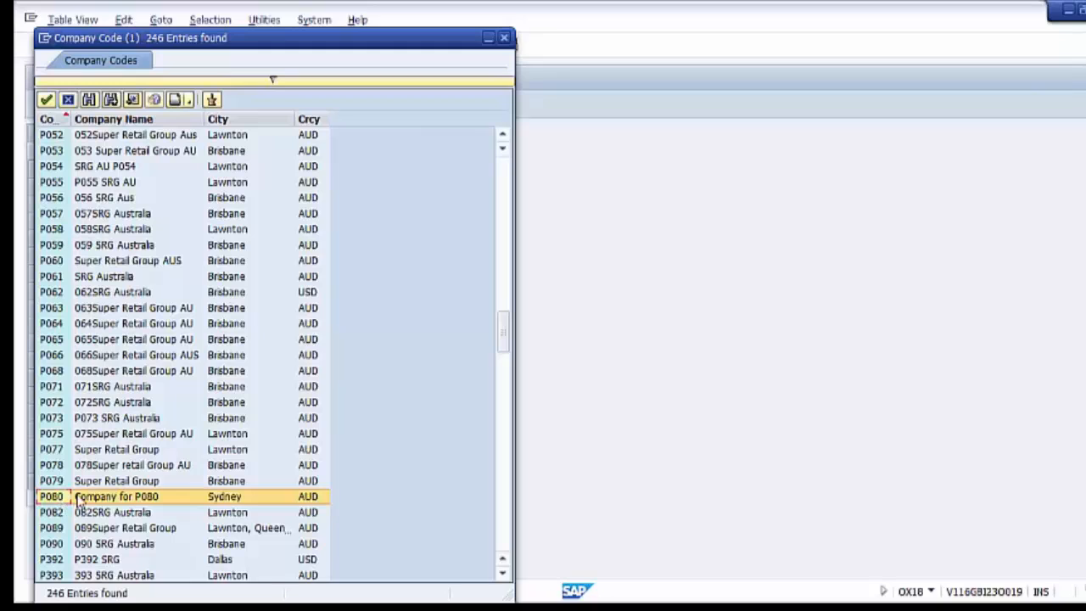
double_click(129, 499)
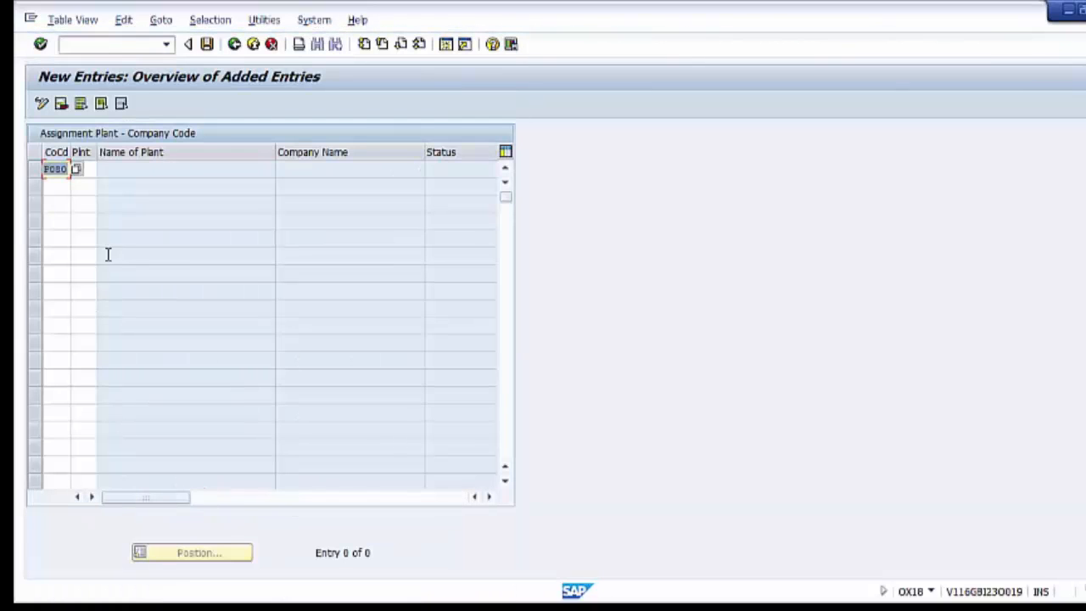
Search the plants for TEST, choose "TEST plant" for the new company code P080 row, and confirm the entry.
left_click(89, 170)
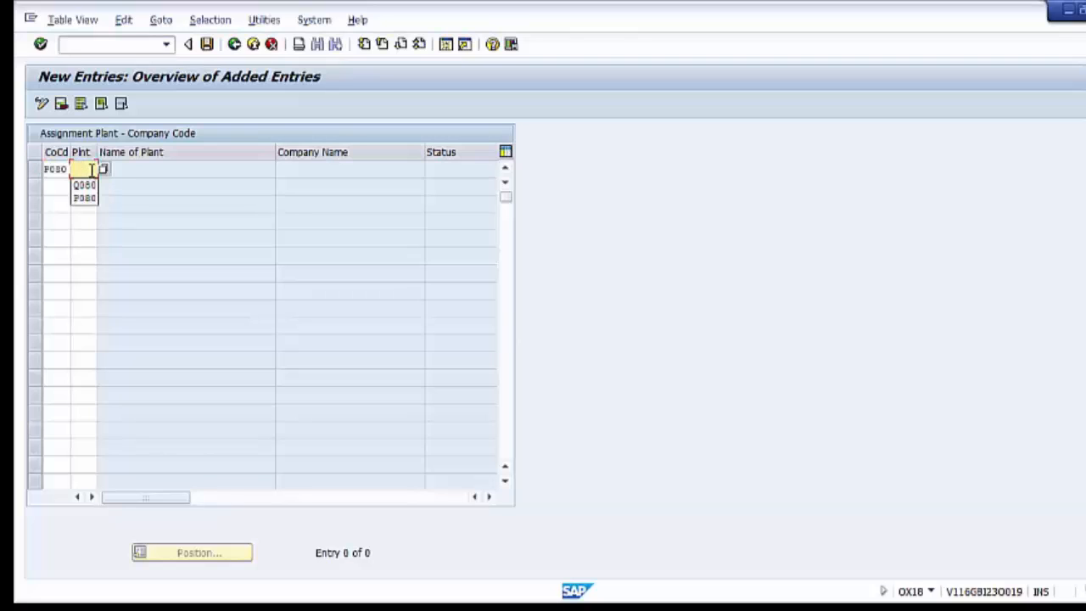
left_click(103, 170)
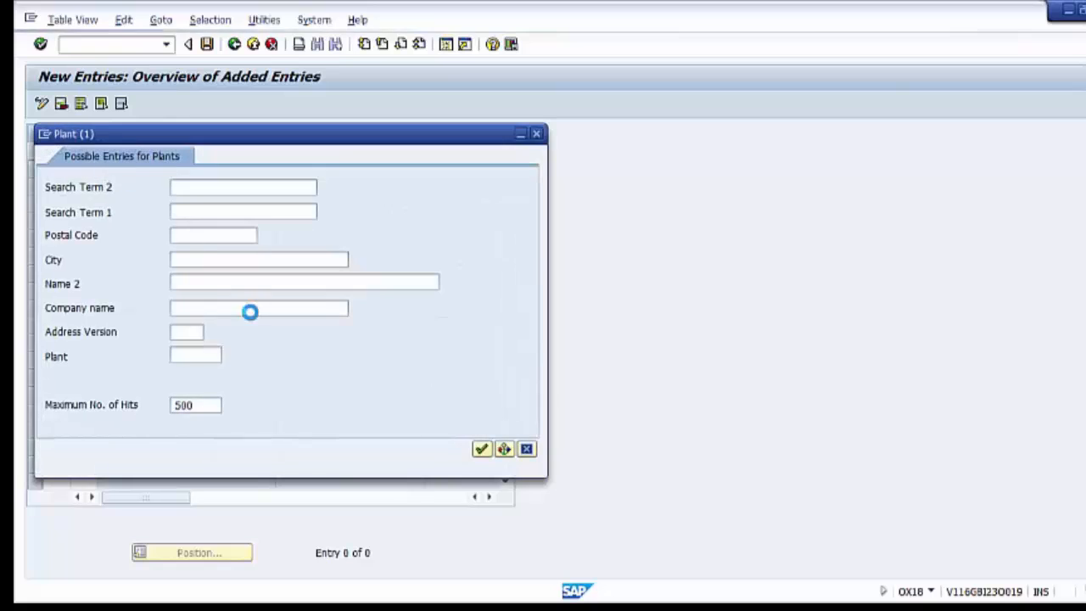
left_click(207, 356)
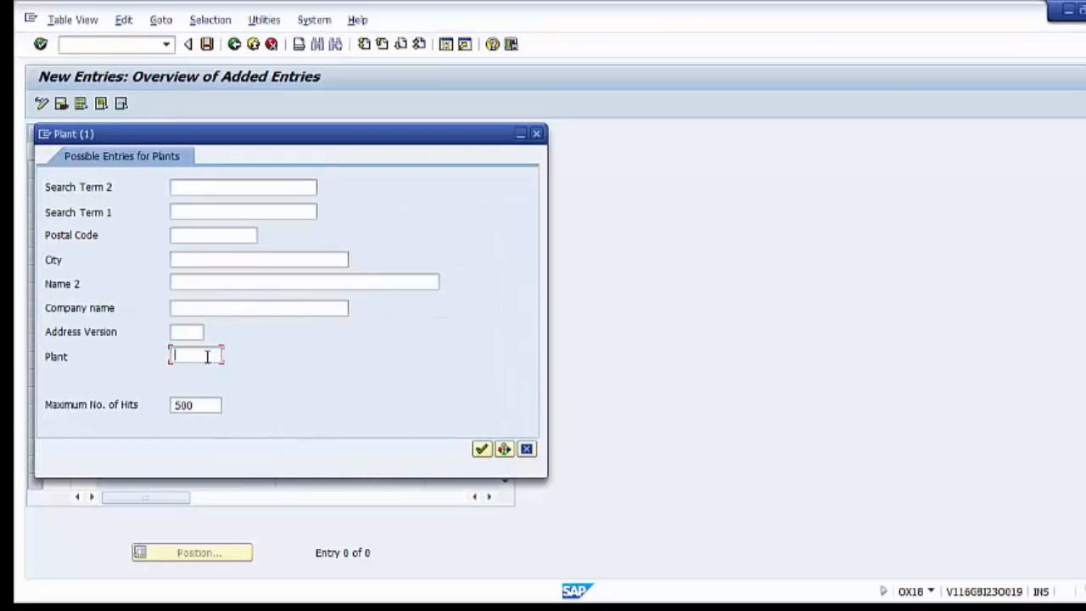
type("TEST")
left_click(482, 450)
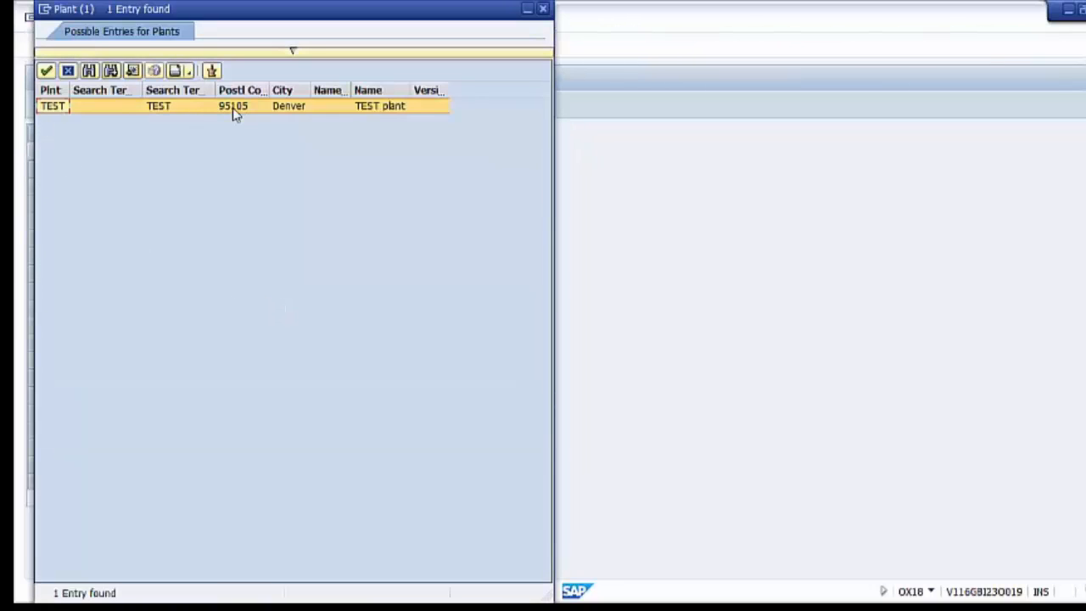
double_click(87, 106)
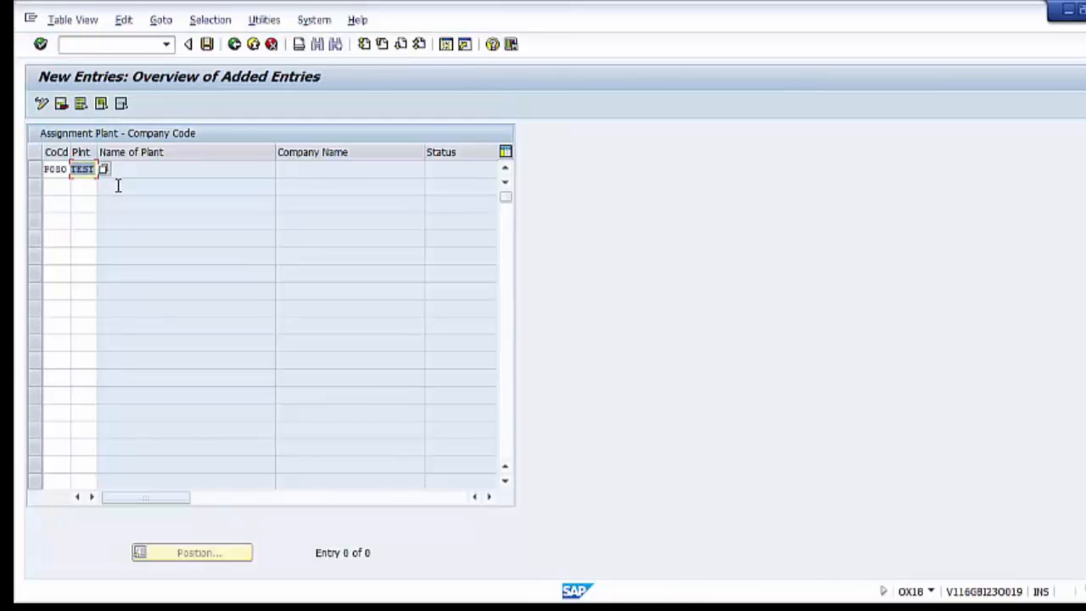
key("Return")
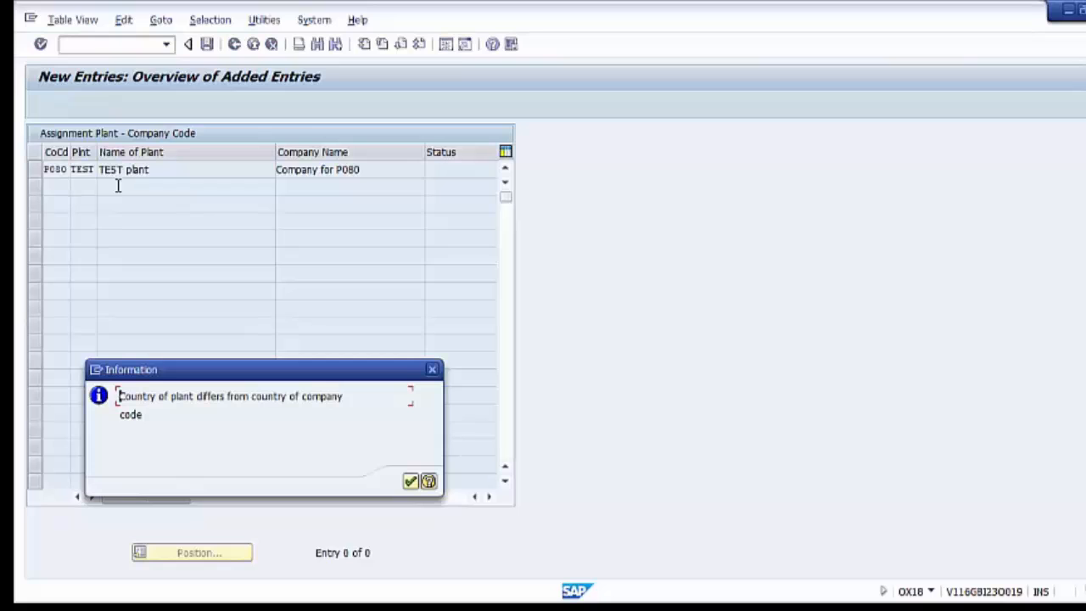
key("Return")
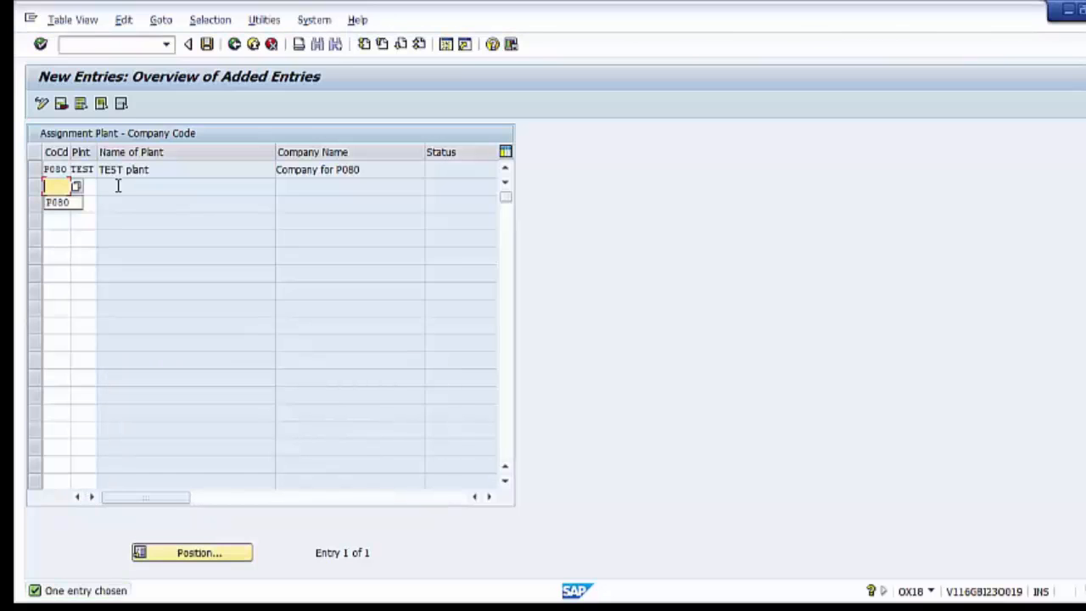
Select the row assigning plant TEST to company code P080 and save the assignment.
left_click(178, 169)
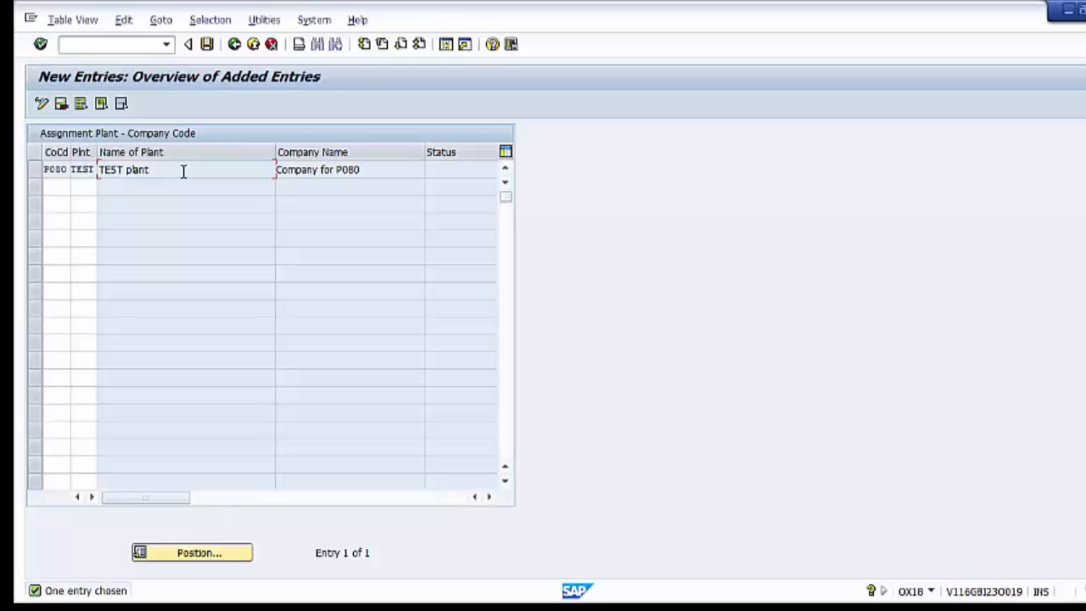
left_click(37, 173)
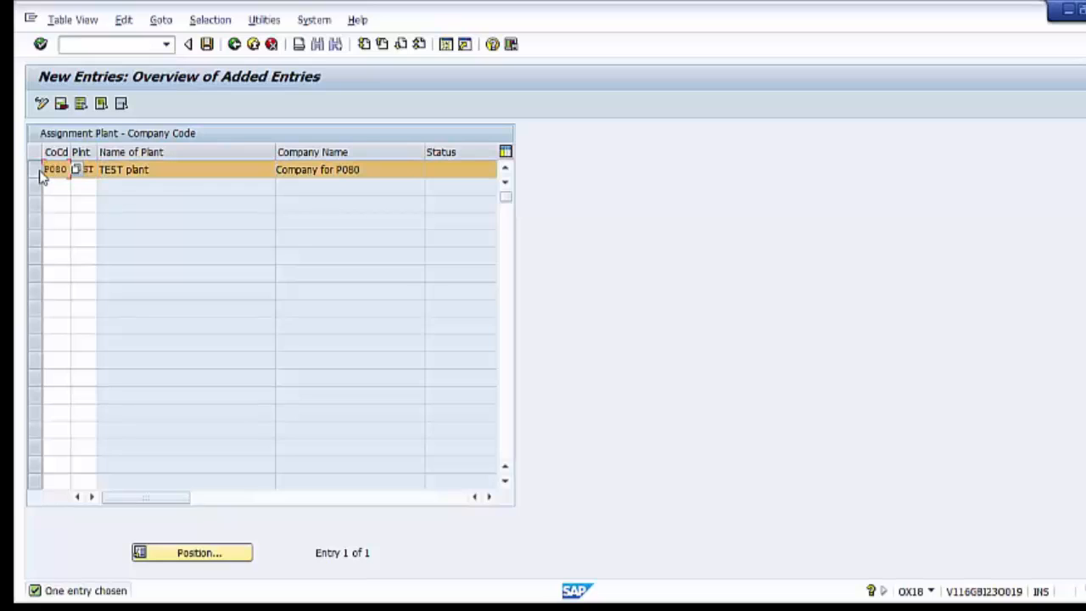
left_click(207, 44)
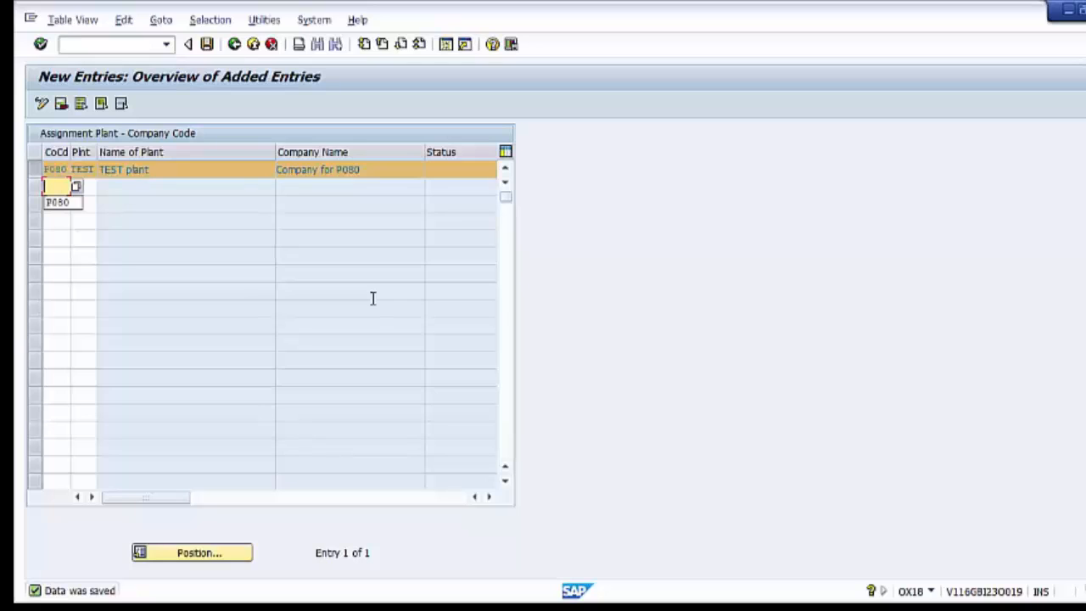
Leave the implementation guide for the SAP Easy Access screen and activate the transaction code entry.
left_click(253, 44)
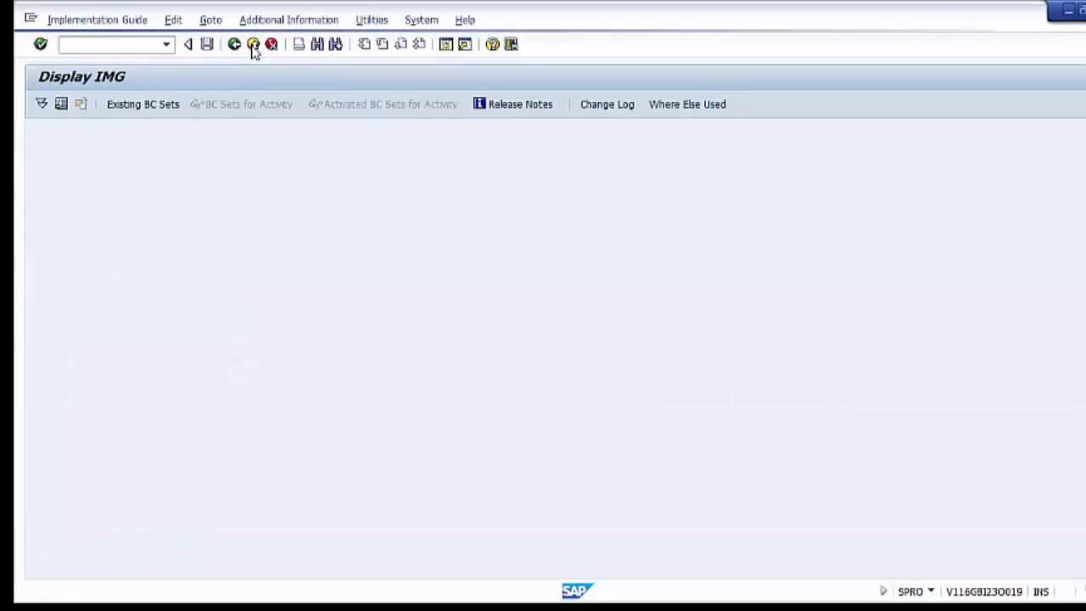
left_click(253, 44)
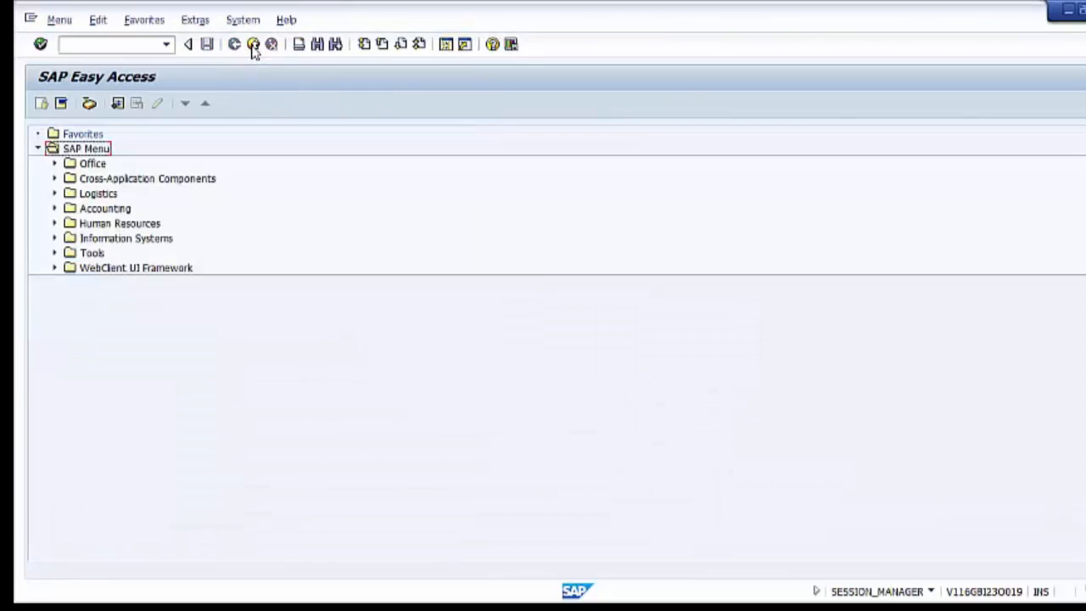
left_click(91, 46)
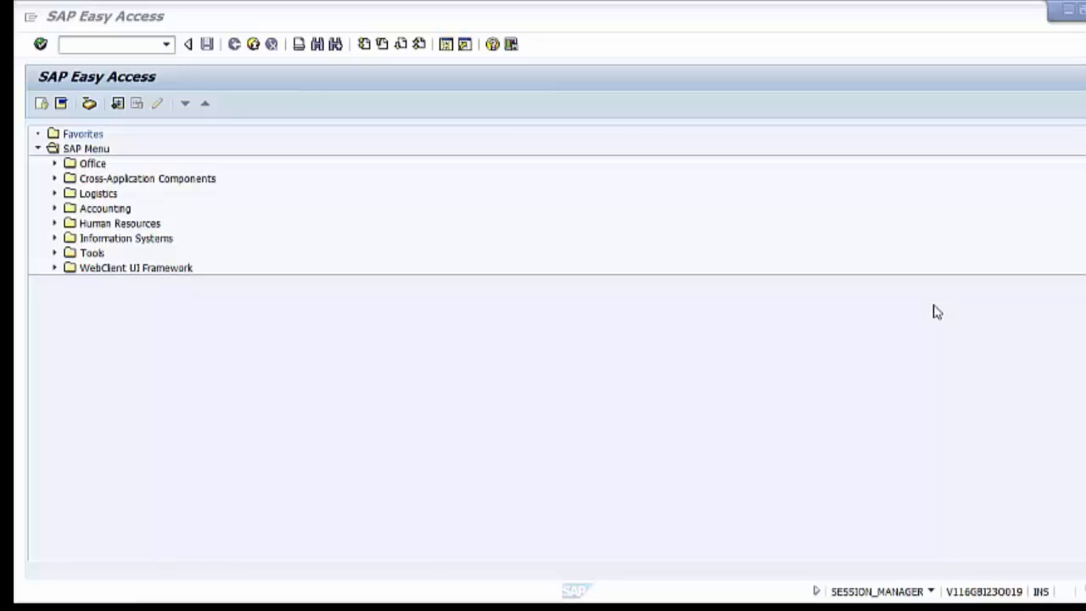
left_click(98, 47)
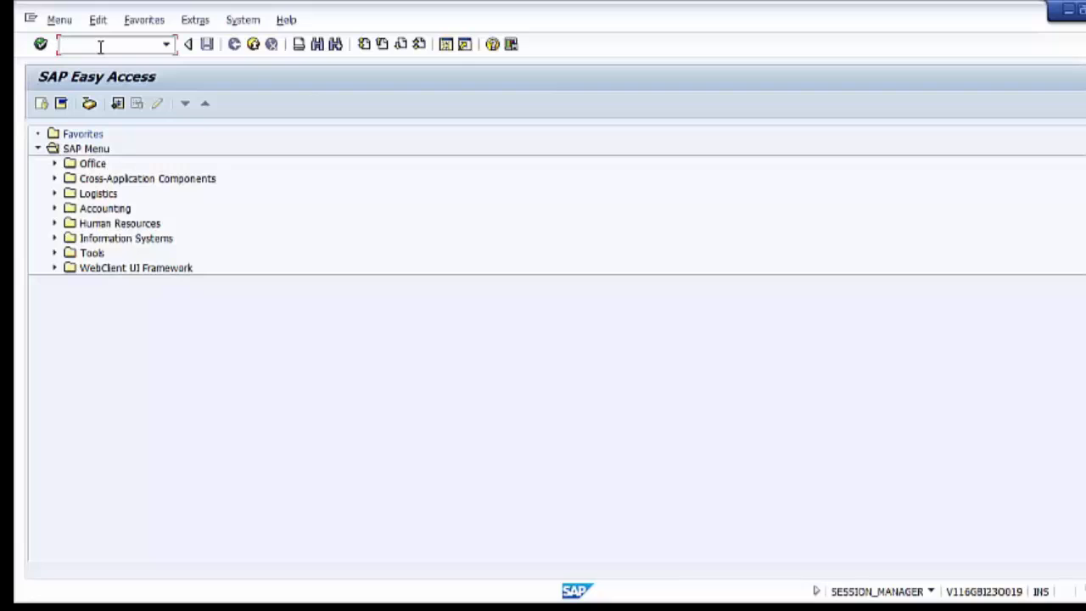
type("wak1")
key("BackSpace")
key("BackSpace")
key("BackSpace")
key("BackSpace")
Start transaction SPRO and display the SAP Reference IMG structure.
type("spro")
key("Return")
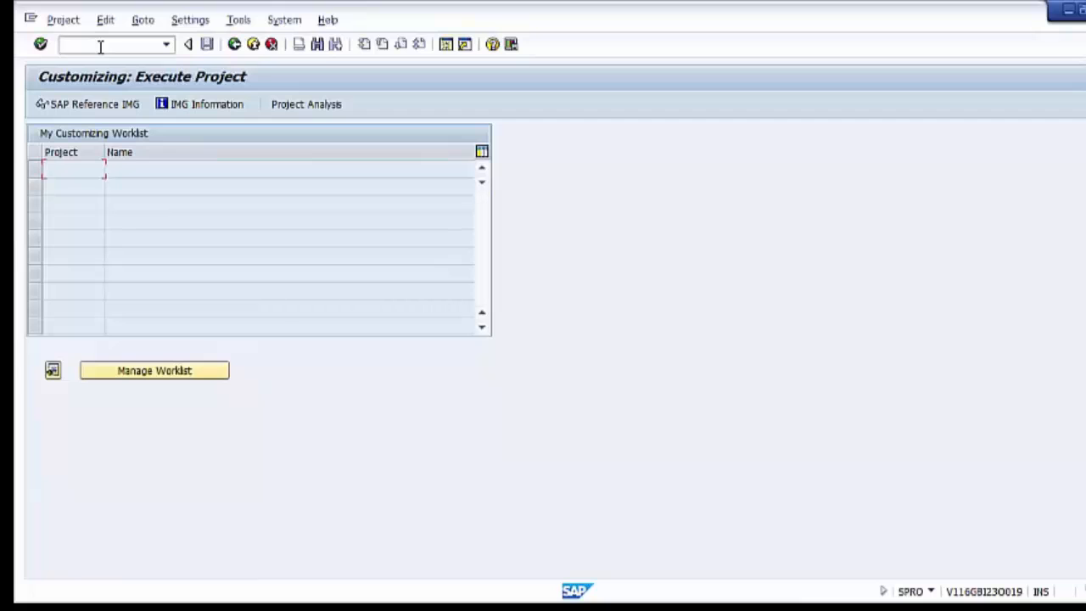
left_click(105, 107)
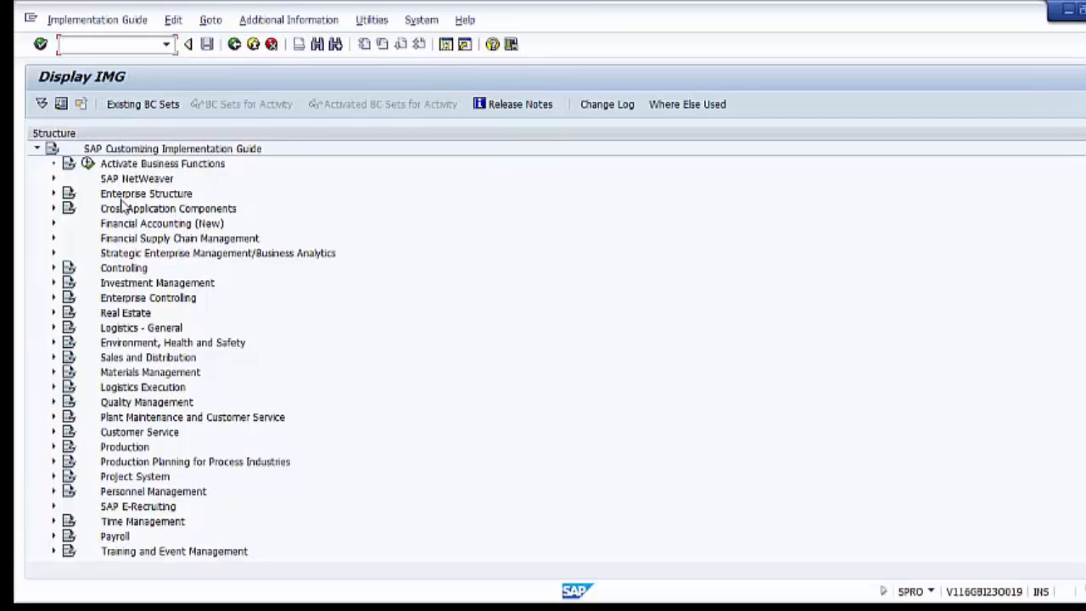
Open the activity "Assign sales organization - distribution channel - plant" in Enterprise Structure, Assignment, Sales and Distribution.
left_click(52, 194)
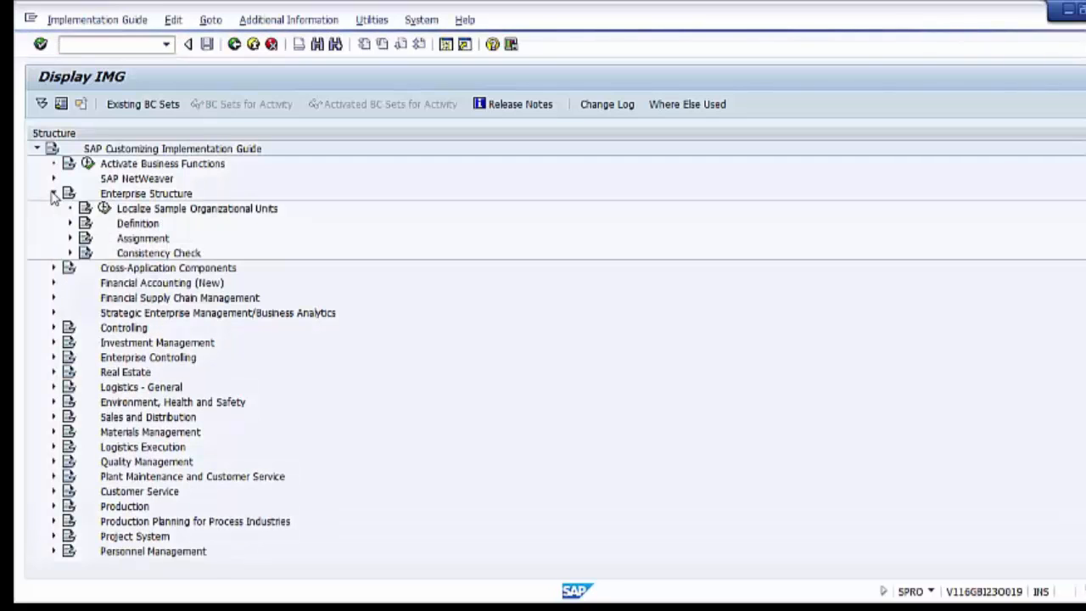
left_click(70, 238)
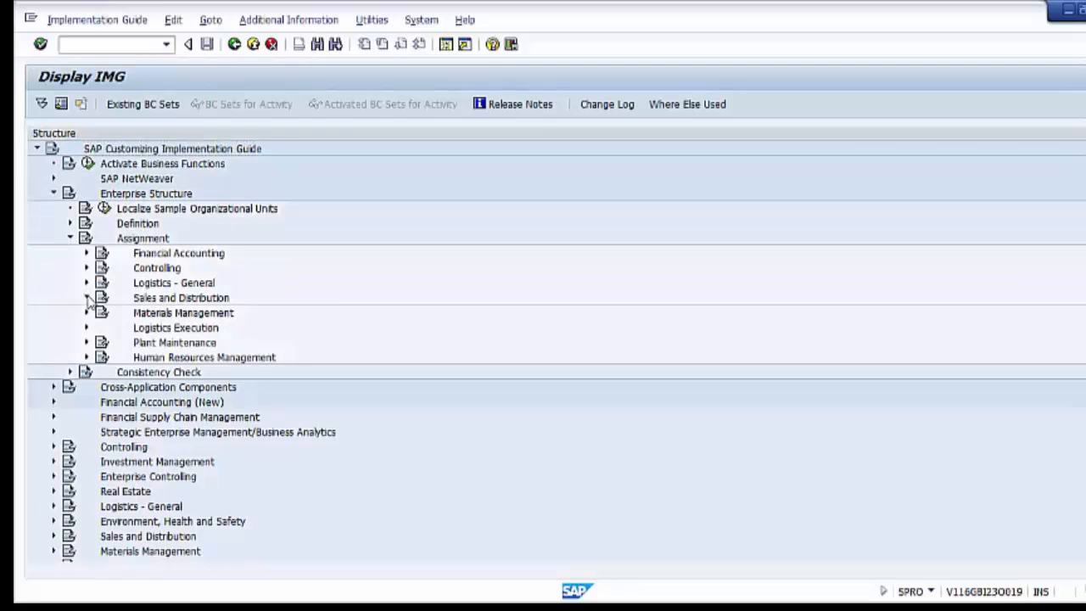
left_click(87, 299)
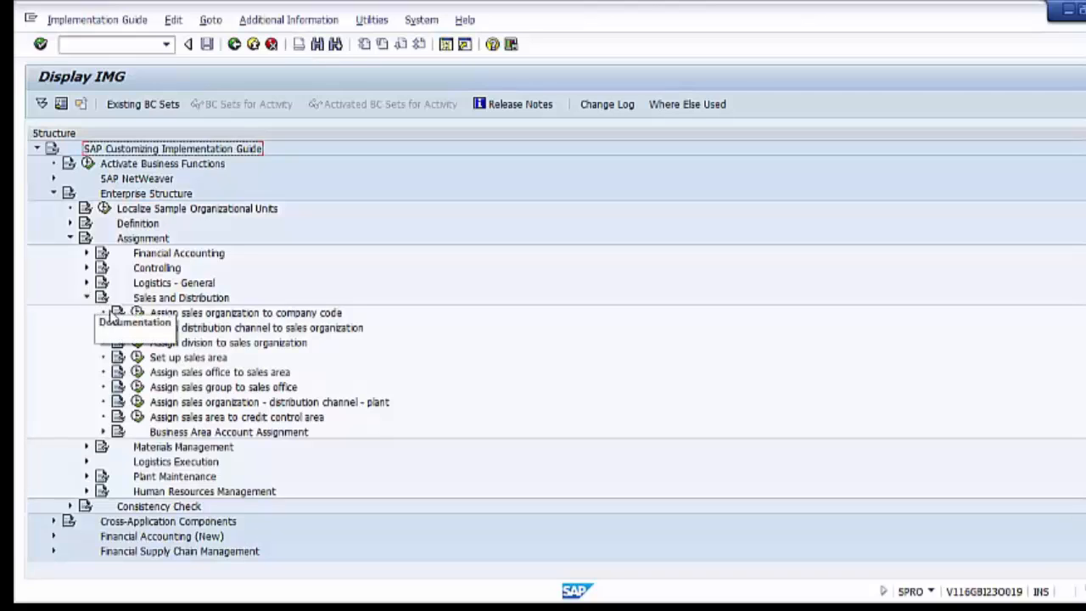
left_click(164, 404)
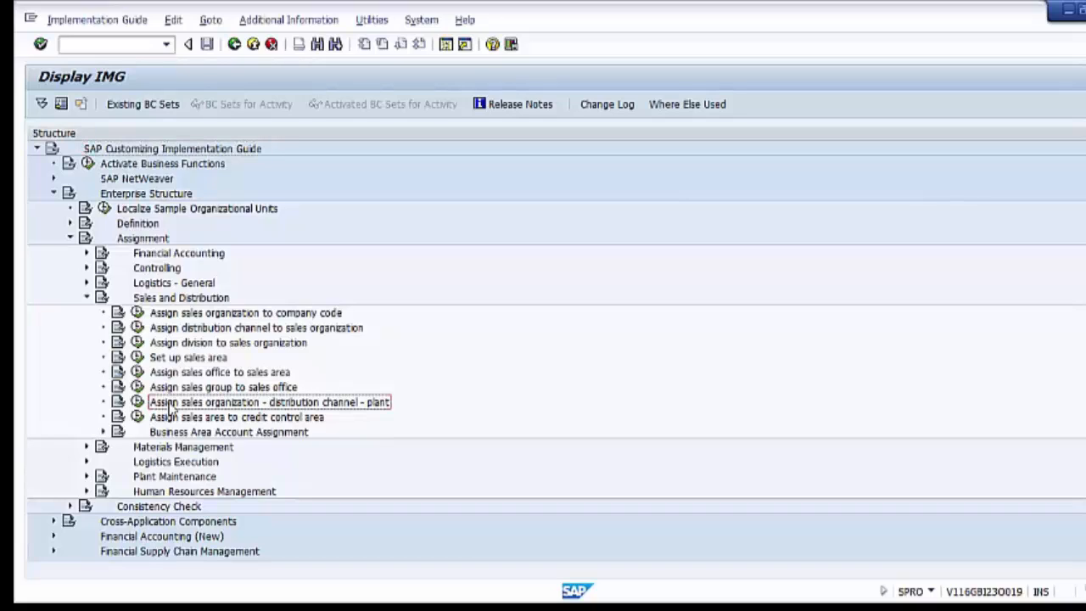
left_click(136, 402)
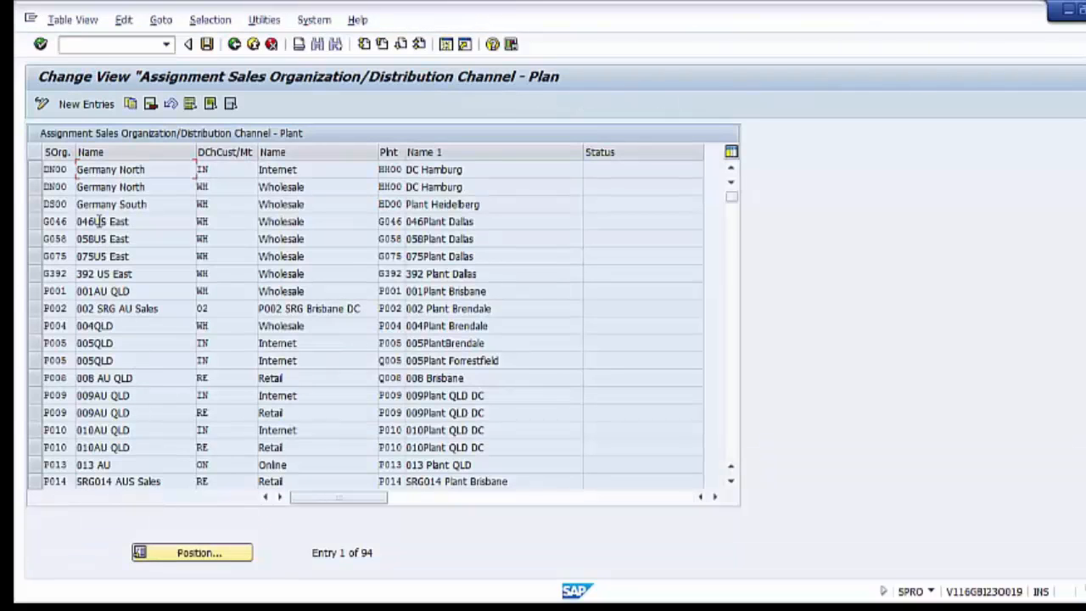
Create a new assignment of sales organization TEST, distribution channel ER (Retail sales) and plant TEST, and confirm the row.
left_click(85, 107)
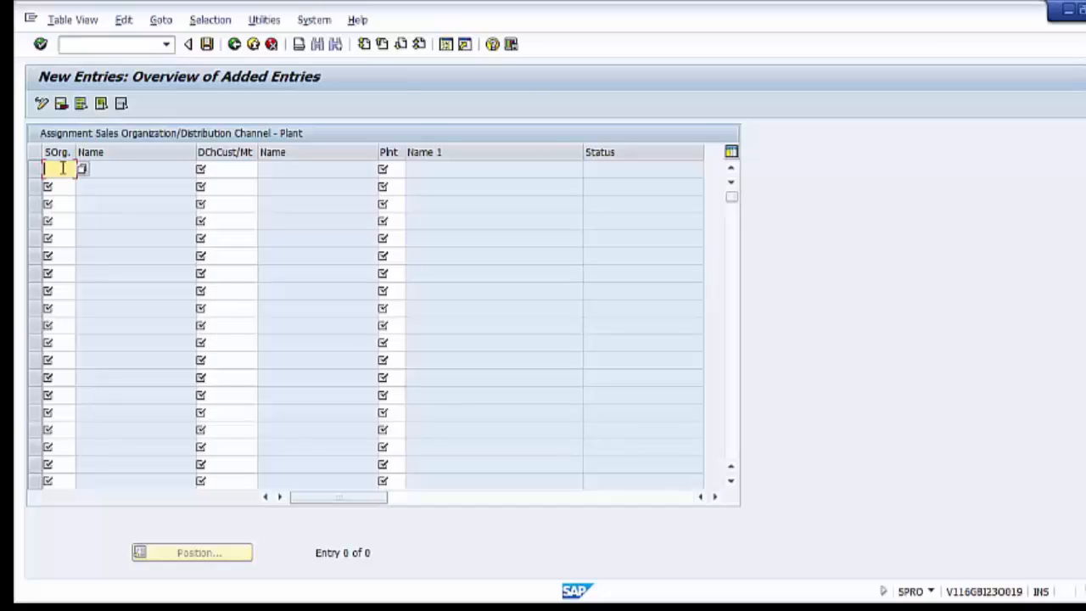
type("TEST")
left_click(238, 169)
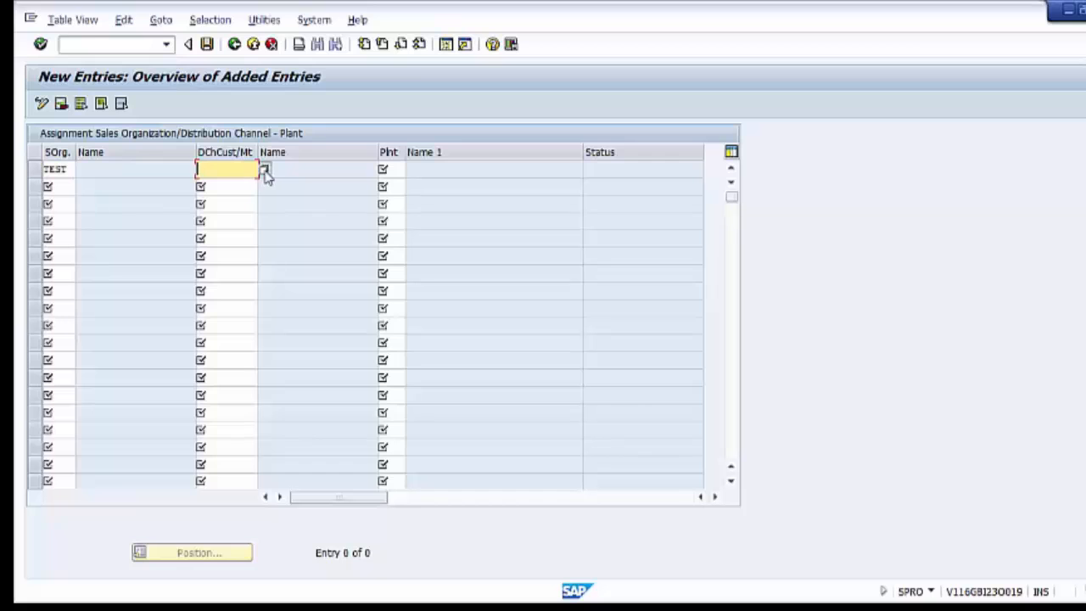
left_click(265, 171)
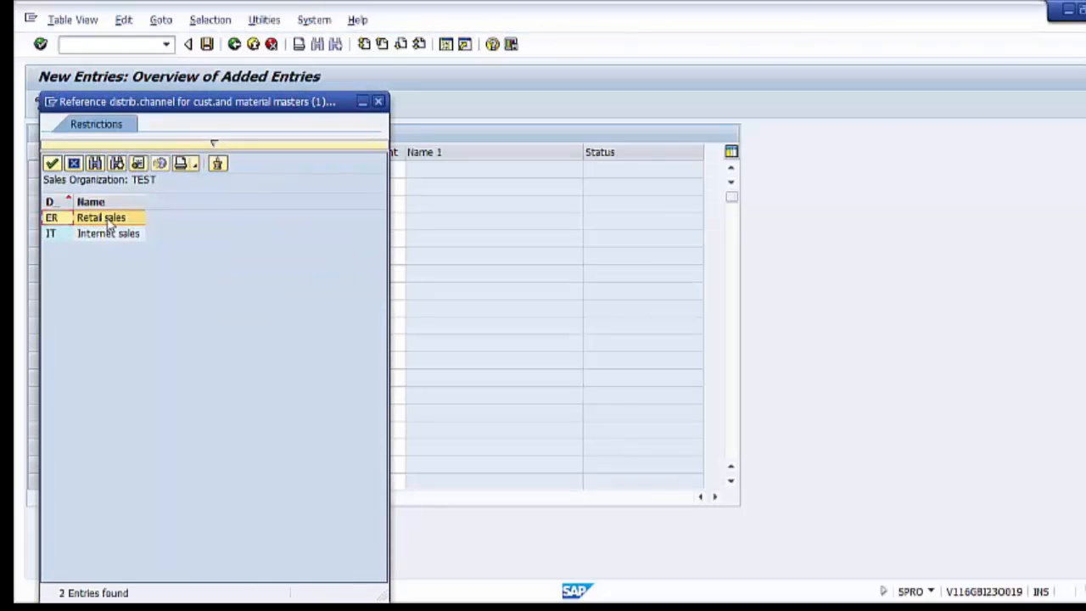
double_click(116, 219)
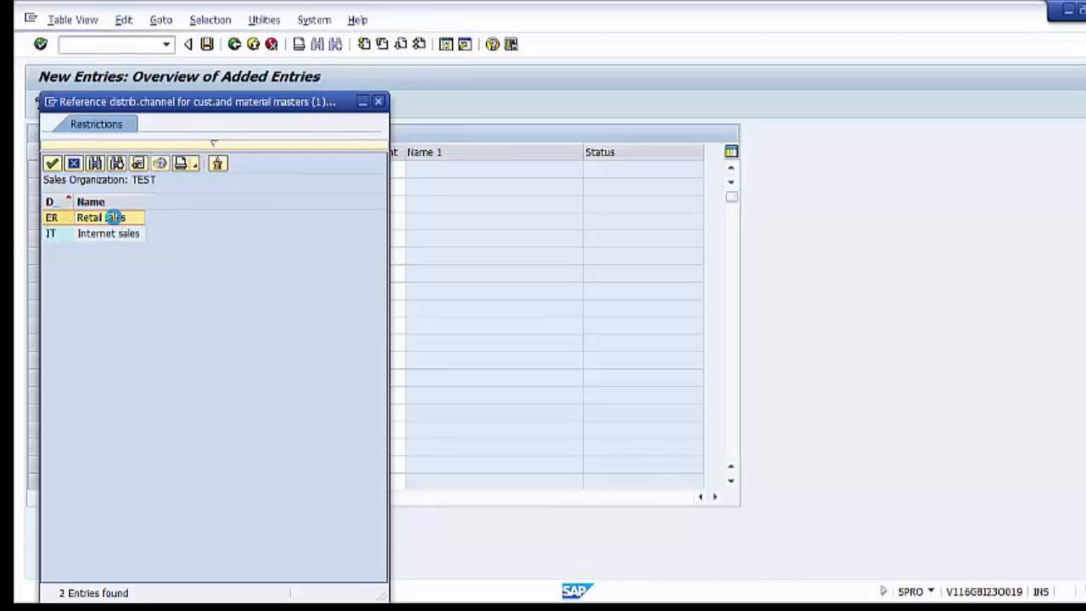
left_click(384, 170)
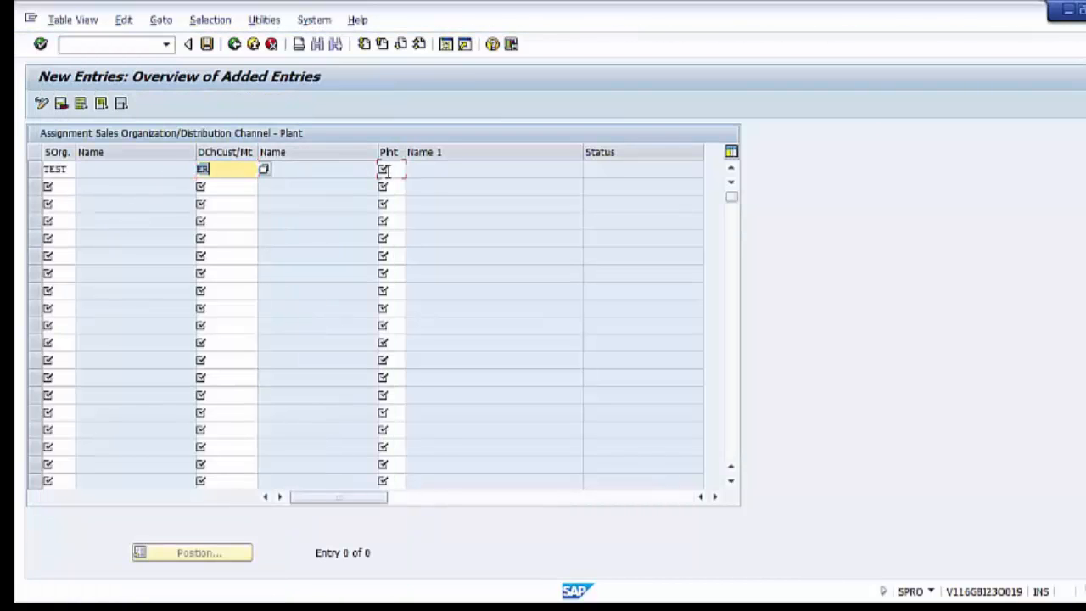
left_click(413, 171)
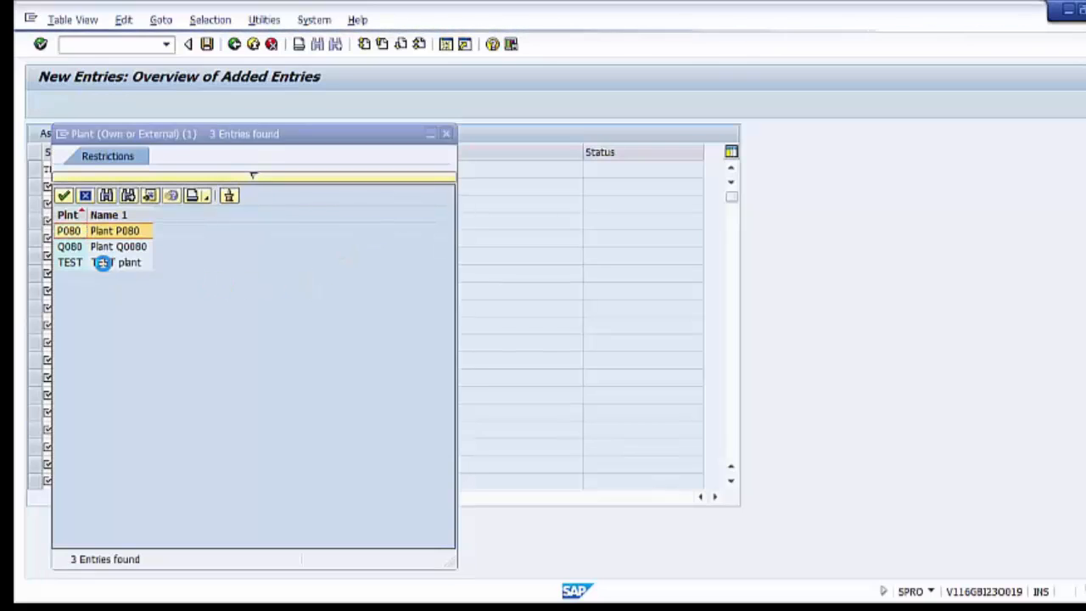
double_click(115, 264)
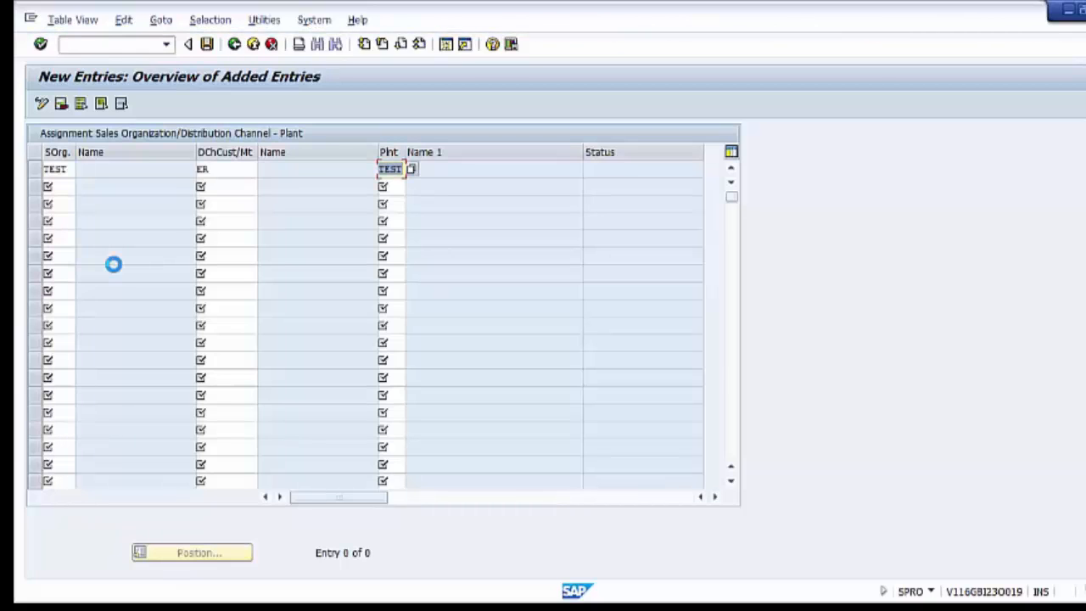
key("Return")
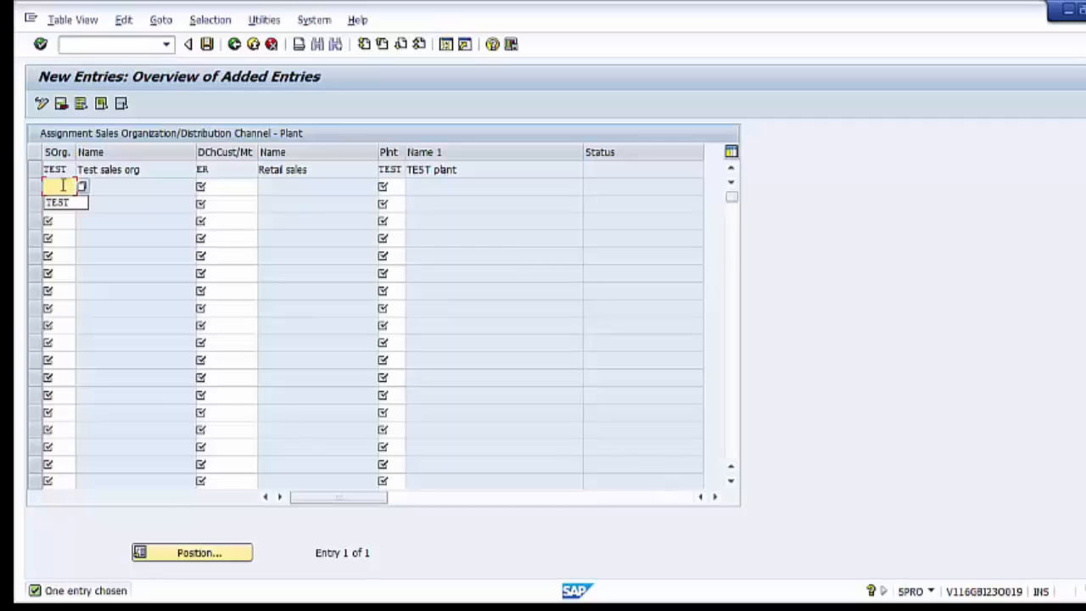
Fill a second assignment row with sales organization TEST, distribution channel IT (Internet sales) and plant TEST.
type("EST")
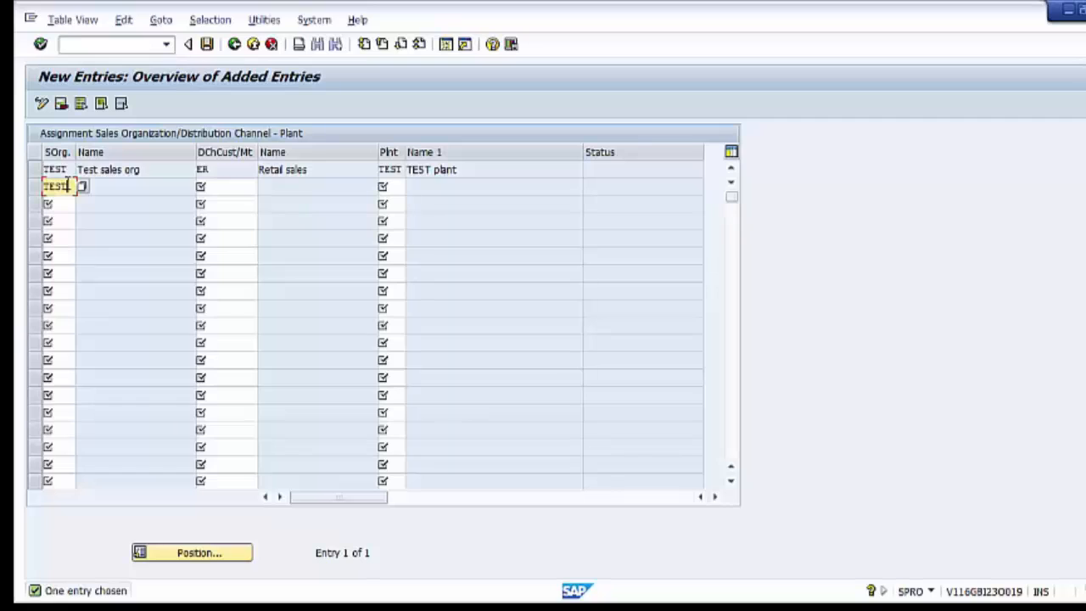
left_click(246, 185)
left_click(263, 186)
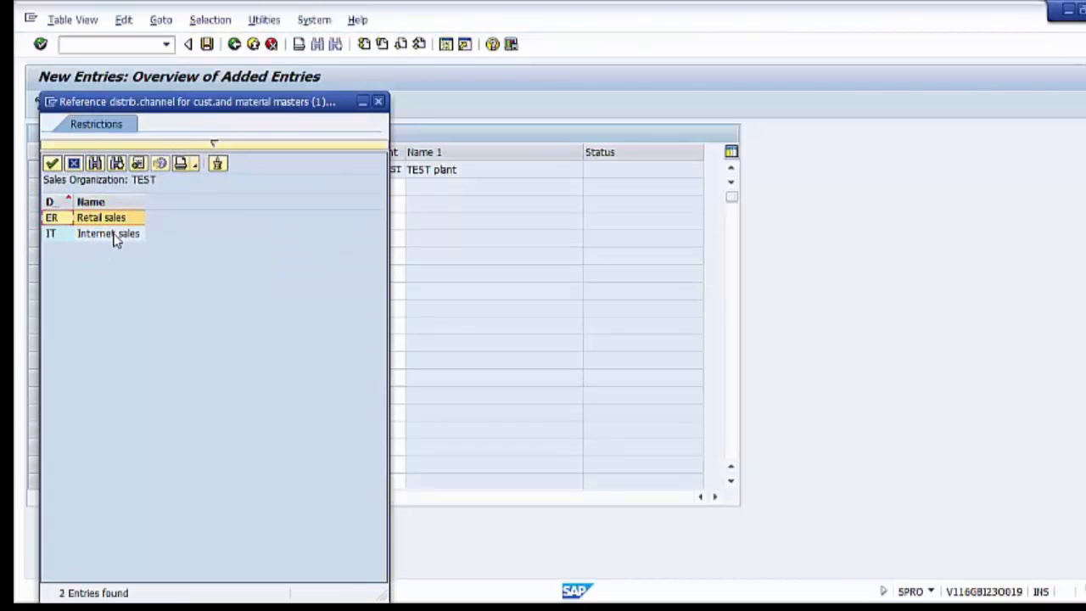
double_click(114, 235)
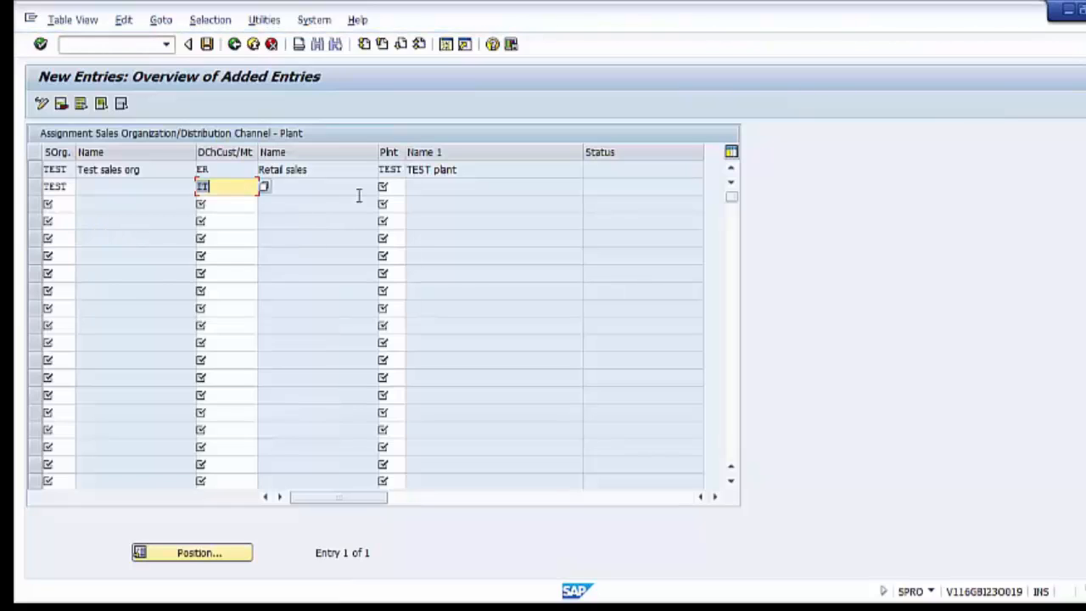
left_click(395, 186)
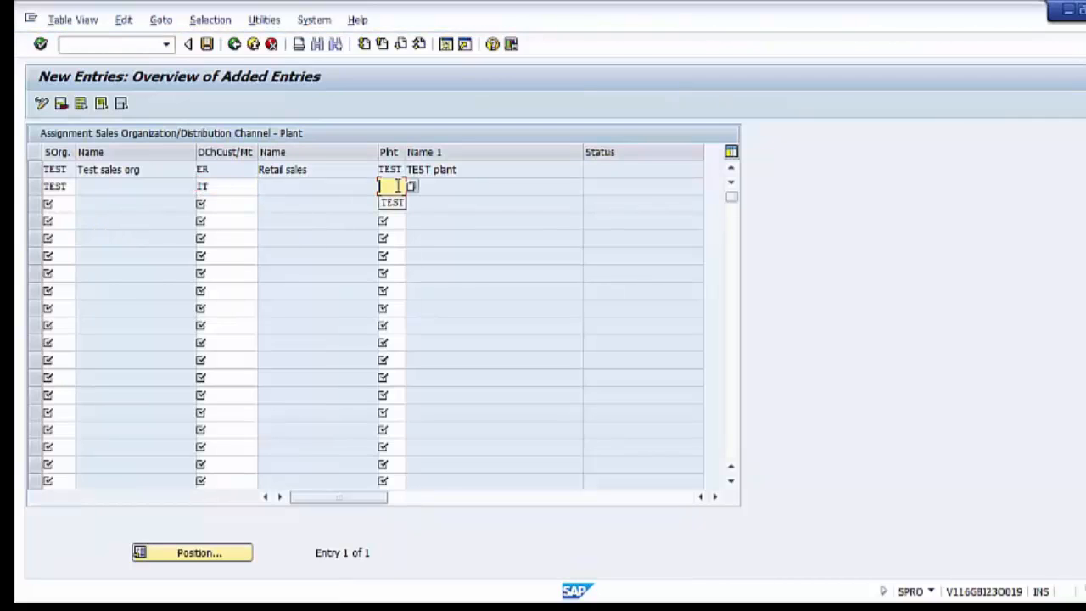
left_click(412, 187)
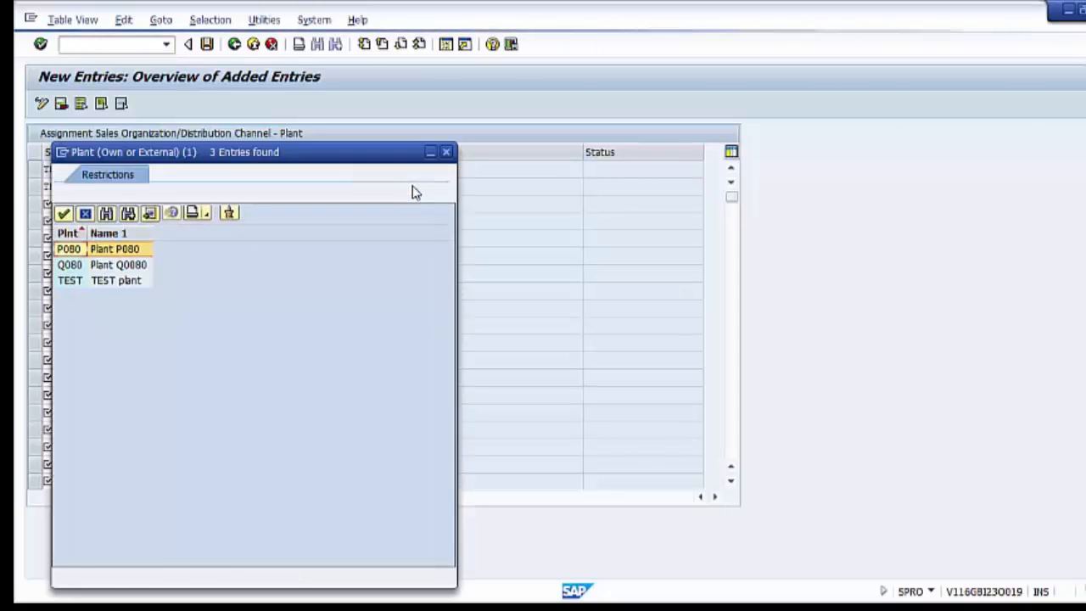
double_click(117, 281)
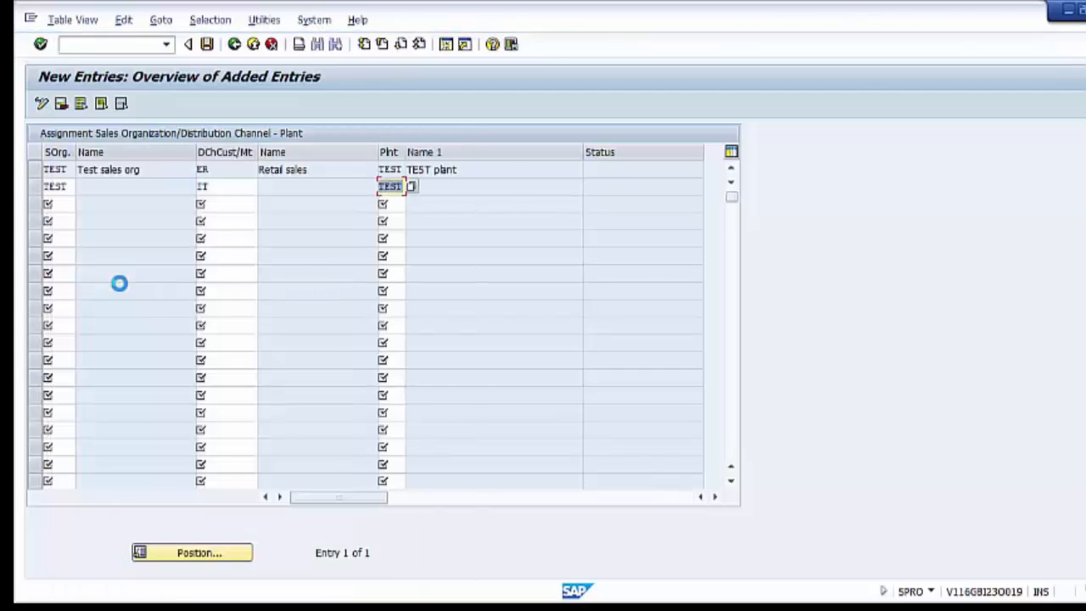
Confirm the Internet sales assignment row and save both plant assignments for sales organization TEST.
key("Return")
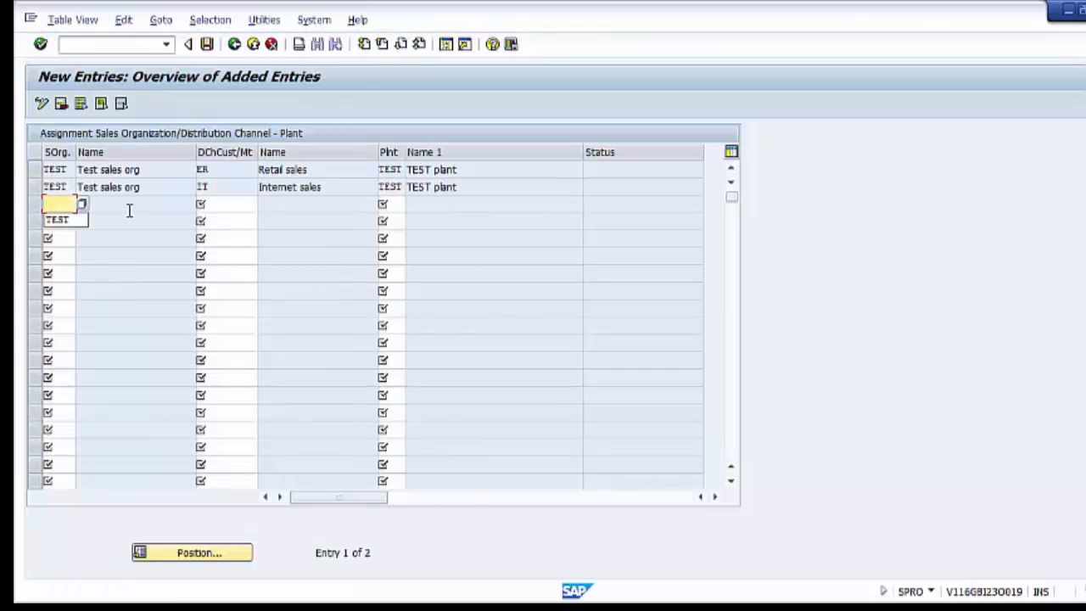
left_click(155, 186)
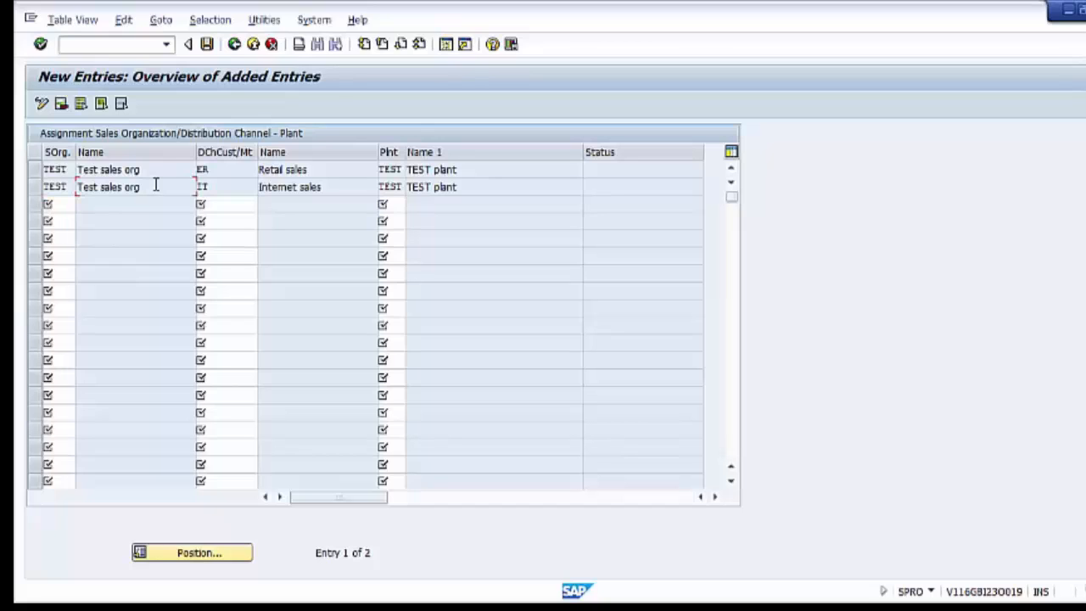
left_click(208, 44)
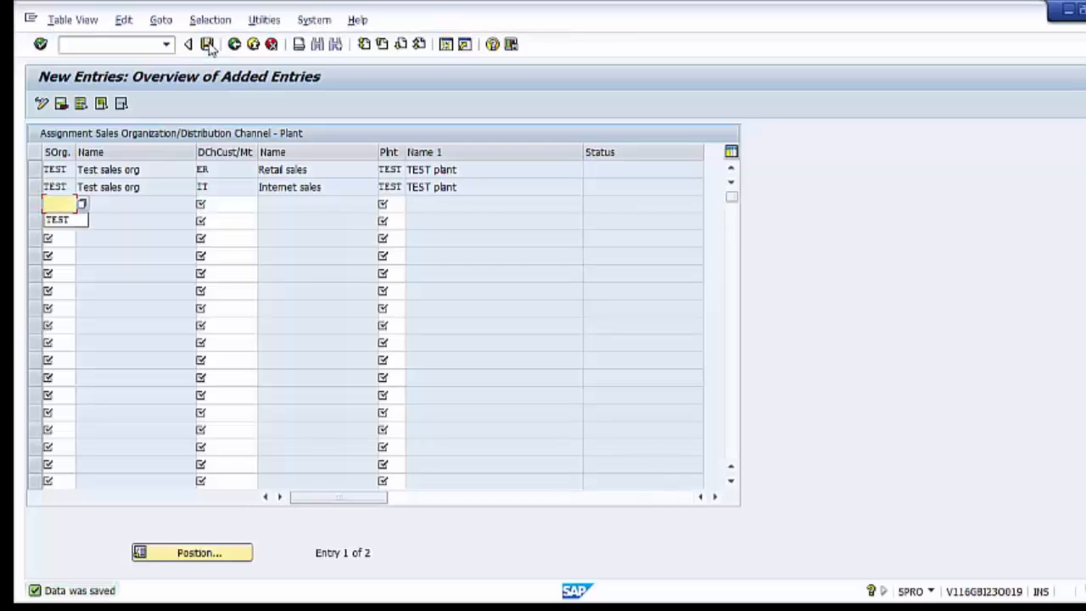
Exit the plant assignment activity and the Customizing transaction, returning to the SAP Easy Access screen.
left_click(125, 172)
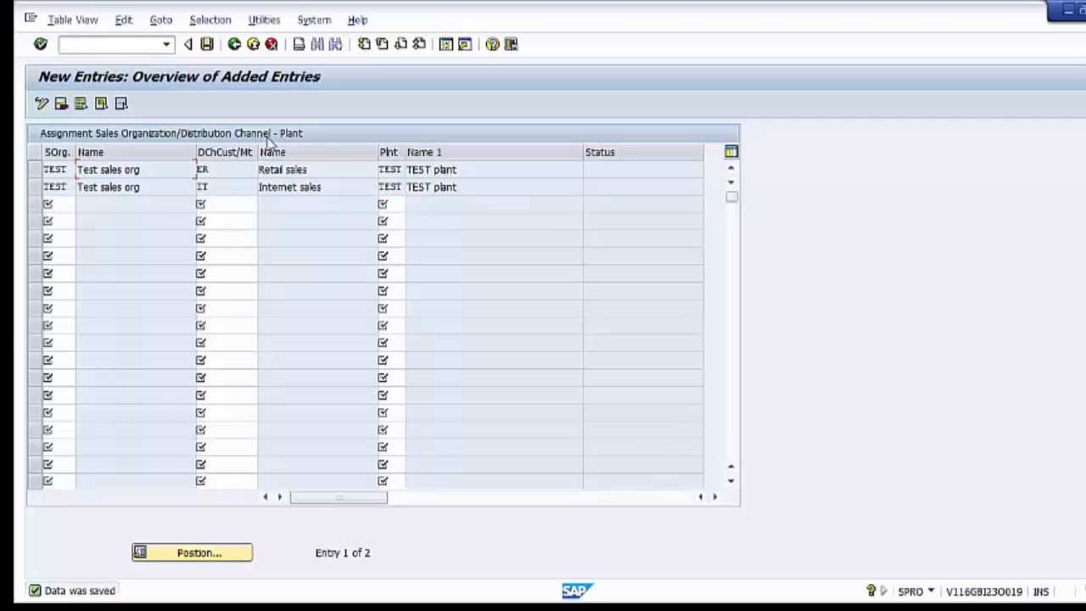
left_click(253, 45)
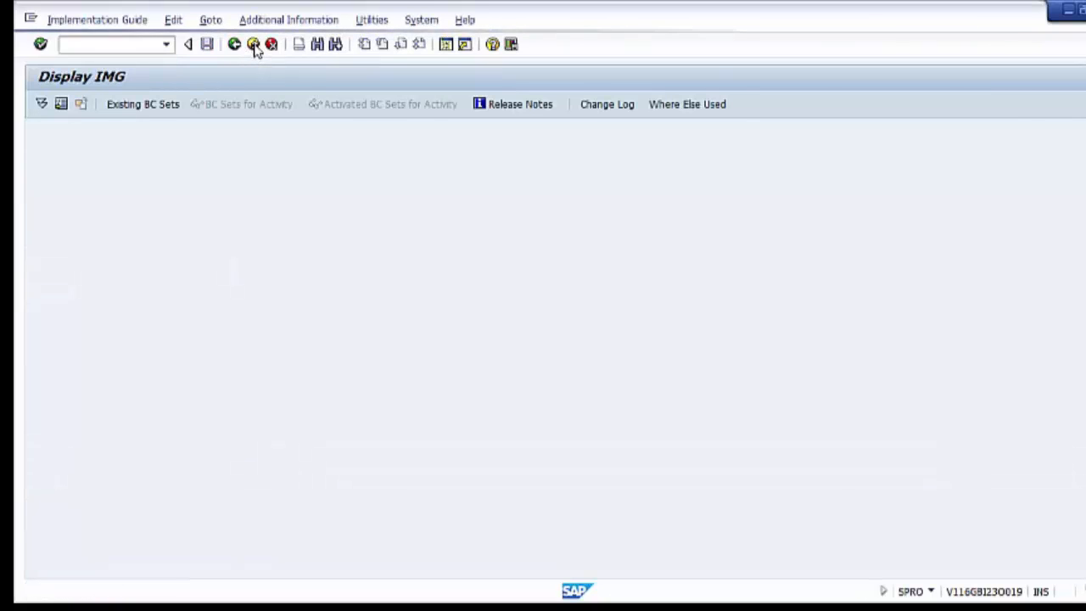
left_click(253, 45)
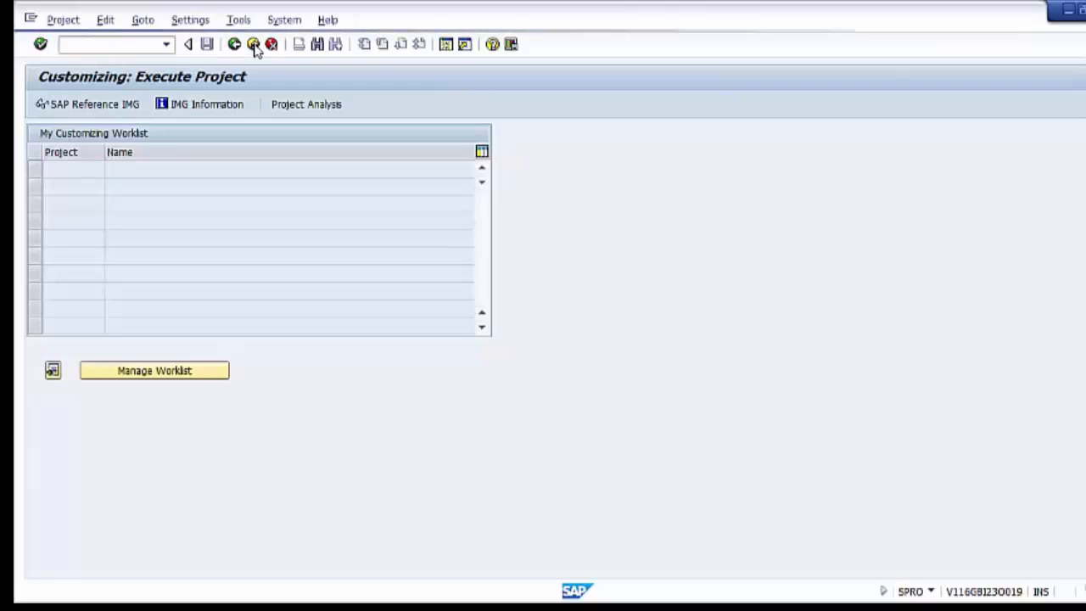
left_click(254, 45)
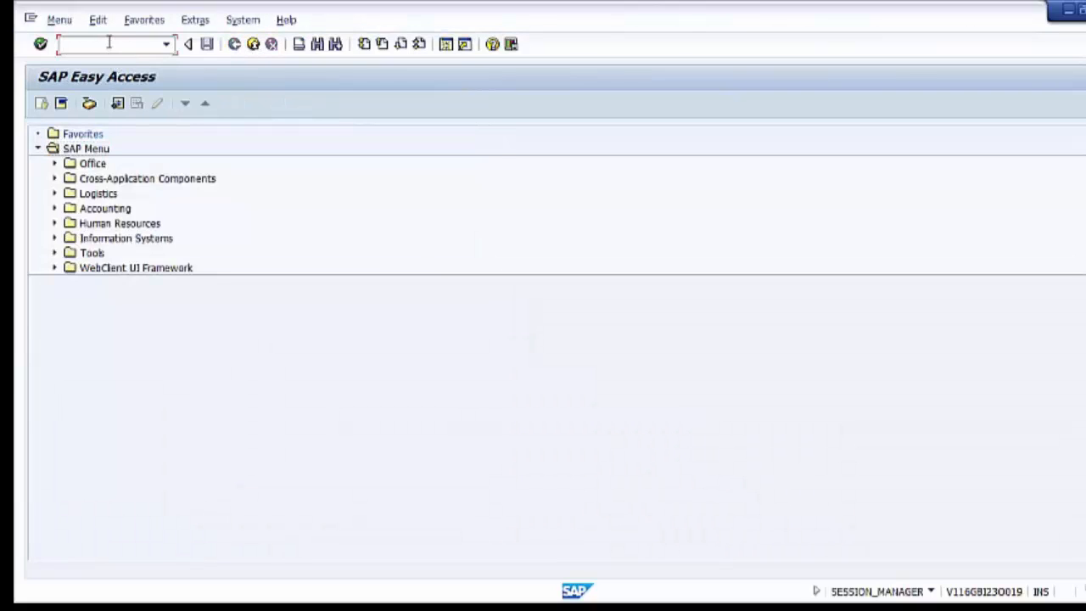